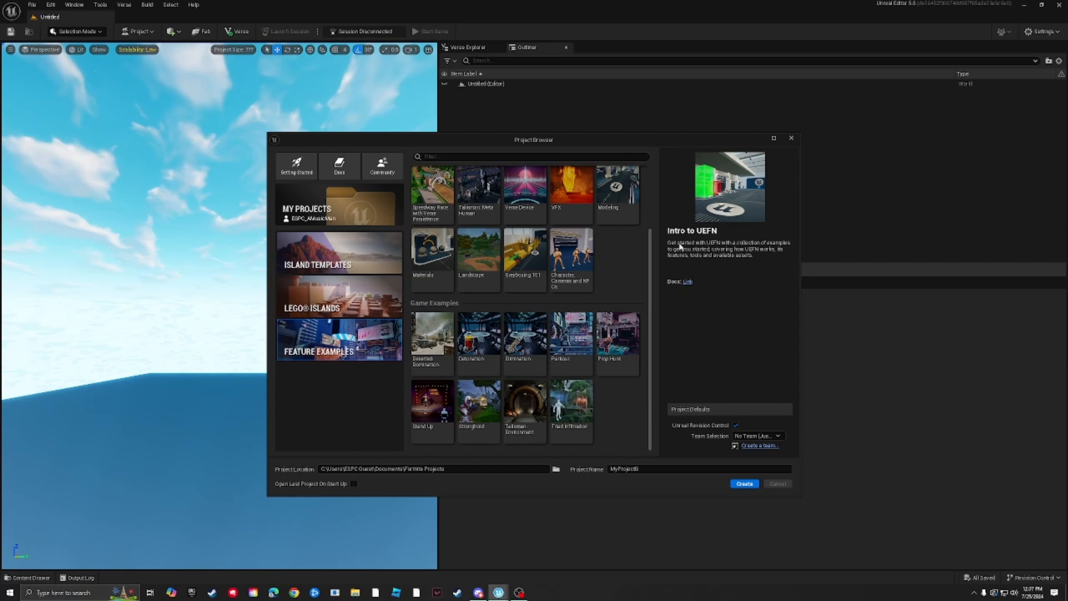
Create a new project named GunGame from the Elimination game example
click(526, 356)
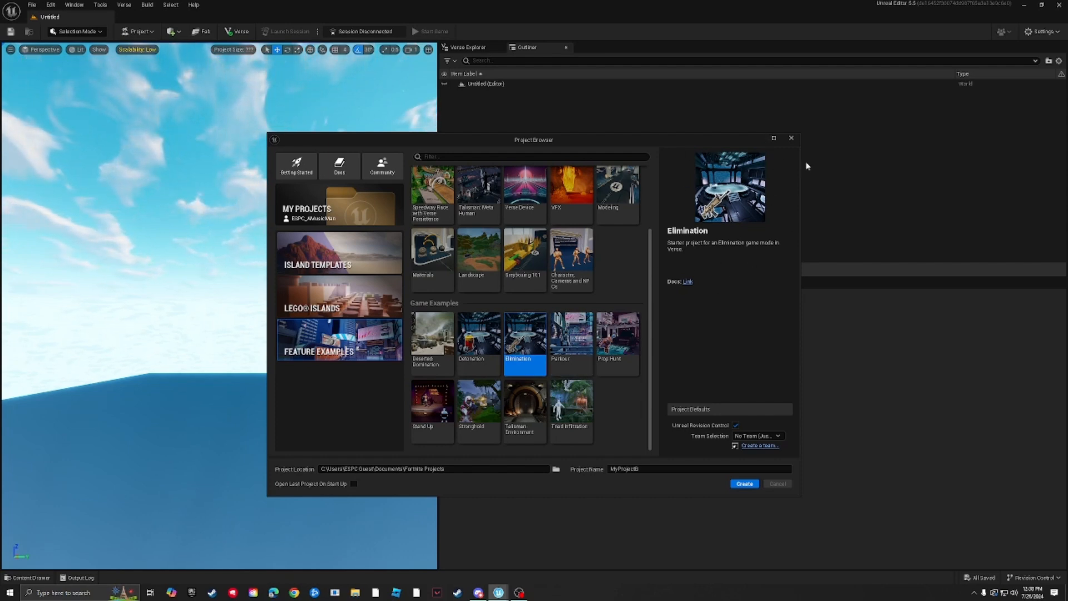
click(612, 469)
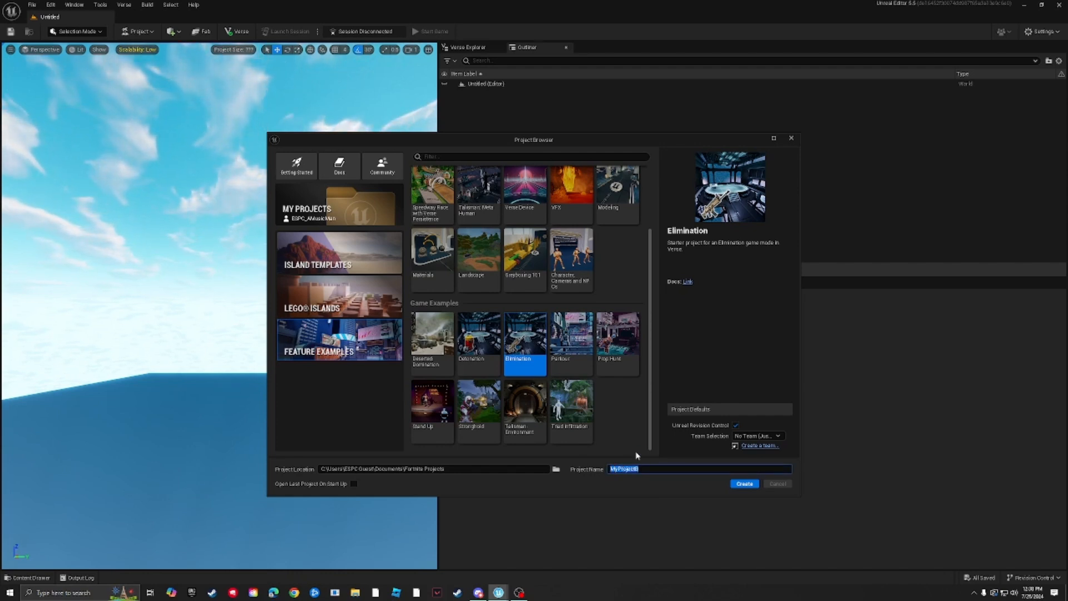
text(8unGame)
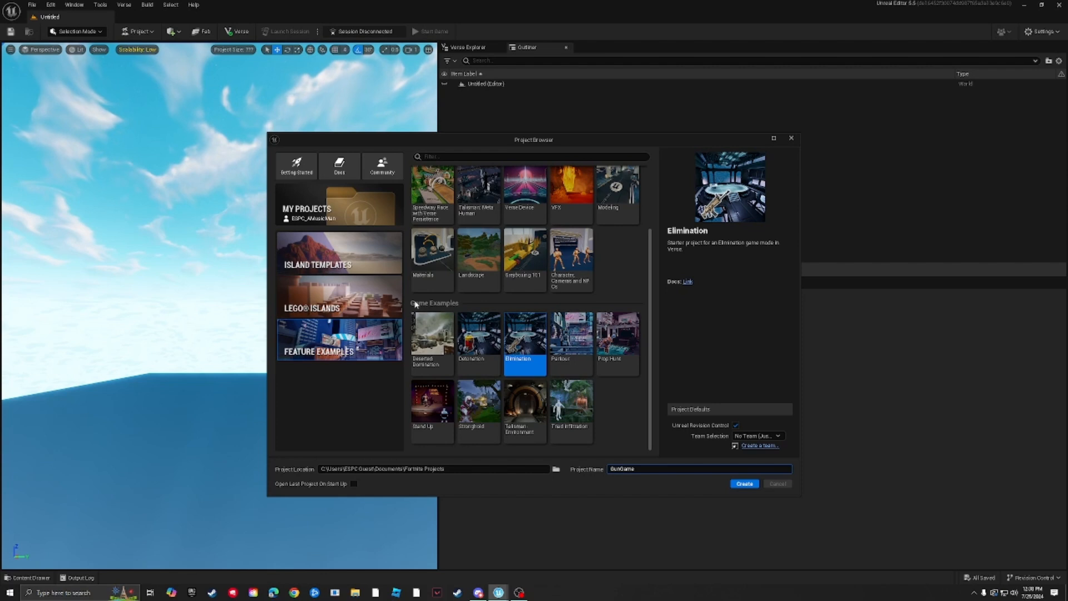
click(745, 484)
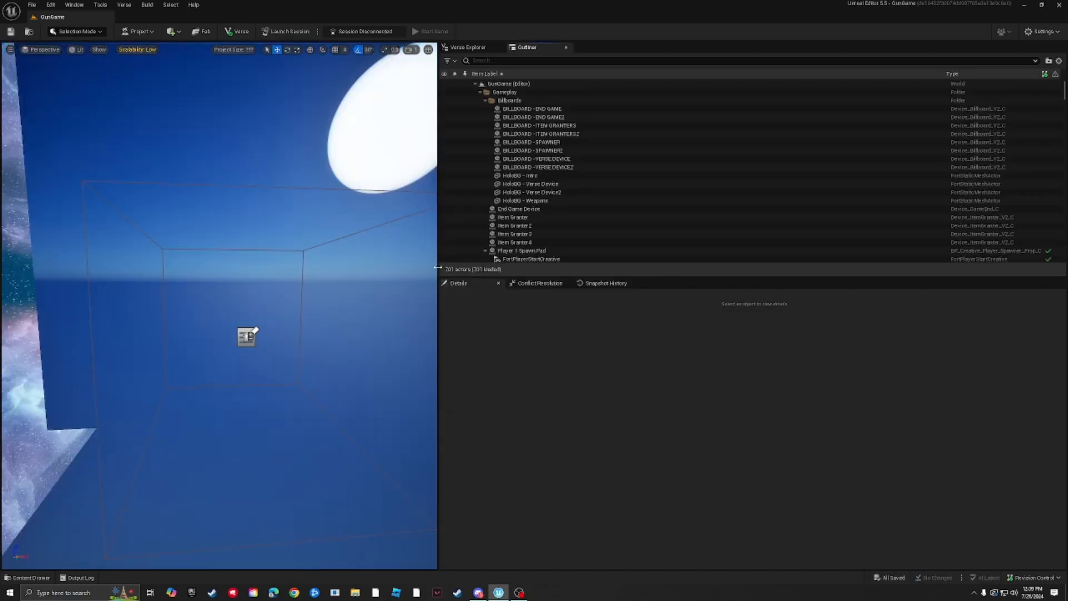
Widen the level viewport and fly into the station to examine the player spawn area
drag(438, 268, 816, 304)
right_drag(553, 322, 373, 337)
key(w)
key(w)
key(w)
key(w)
key(w)
key(w)
key(w)
key(s)
key(w)
key(w)
key(w)
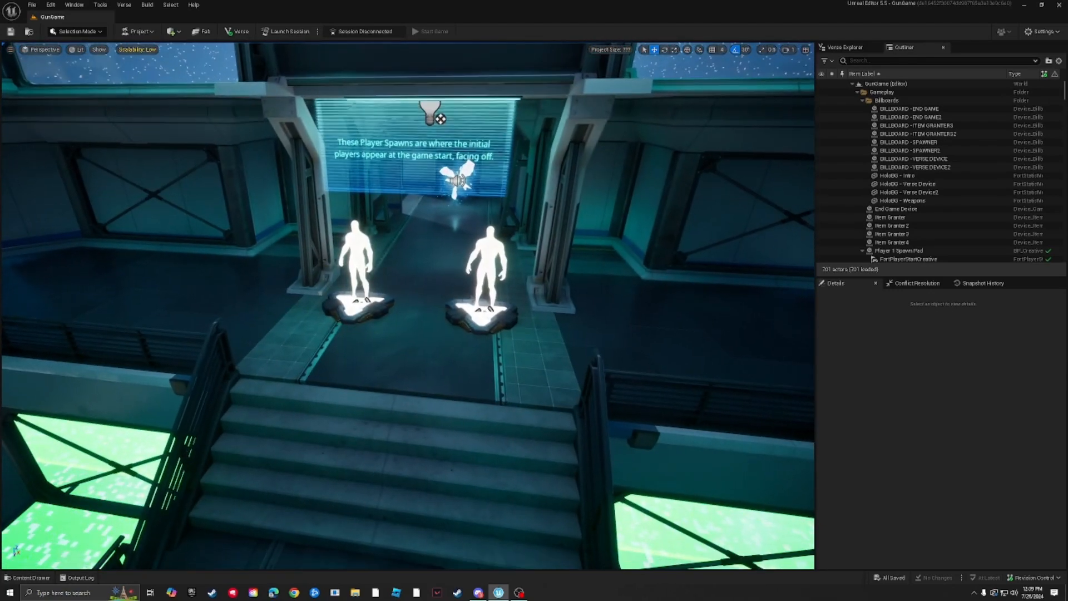
Launch a session and select the elimination game device, the computer console on the platform
click(286, 31)
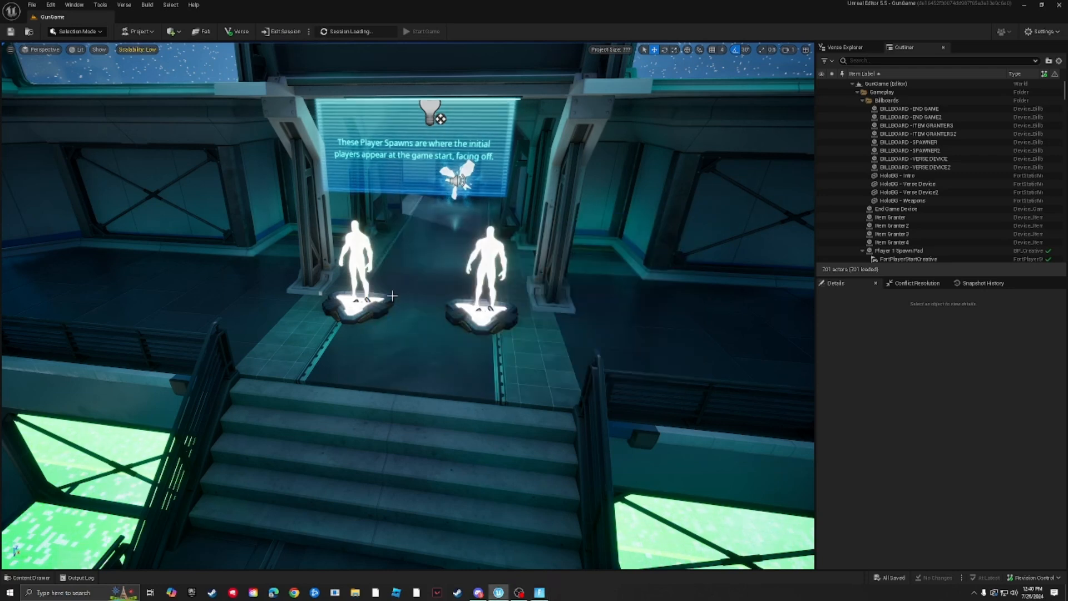
right_drag(458, 204, 115, 180)
key(w)
right_drag(473, 276, 439, 267)
key(w)
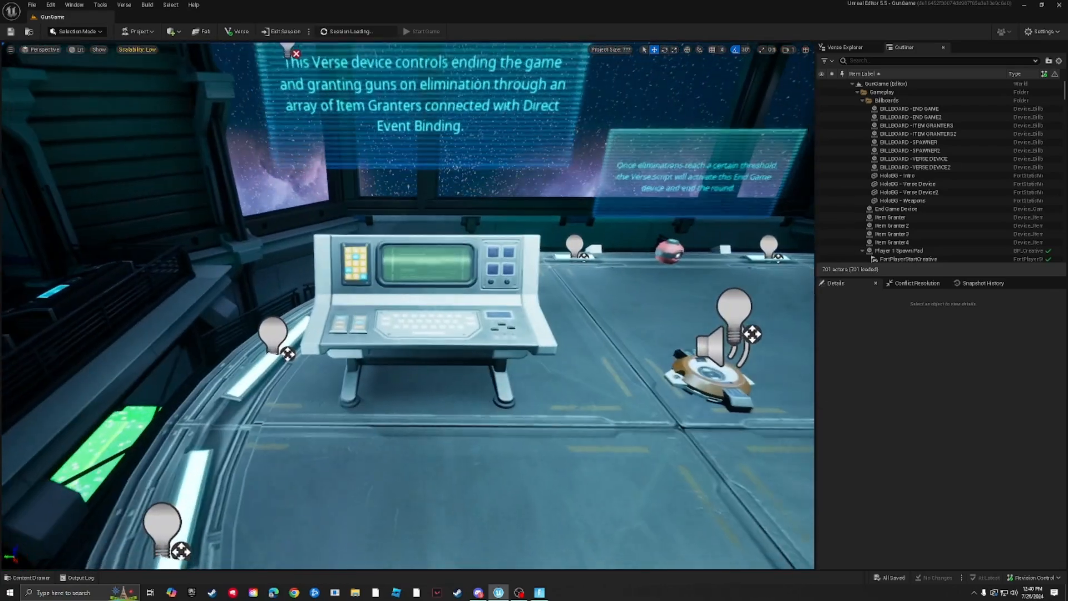
click(438, 268)
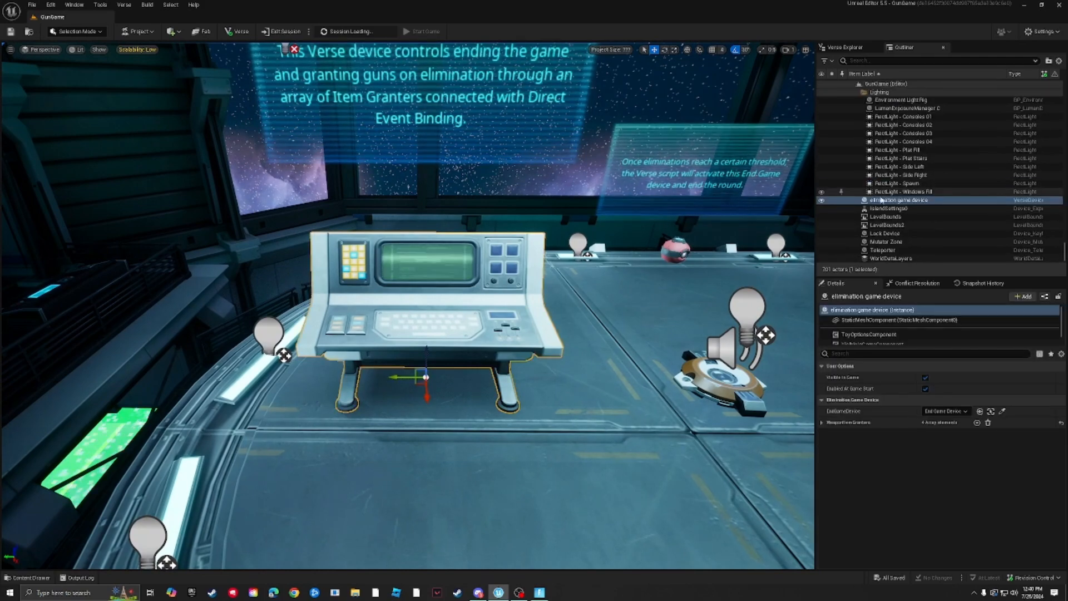
Fly outside the station to examine its exterior structure and the space backdrop planes surrounding it
key(d)
mouse_move(588, 304)
right_down()
mouse_move(548, 301)
mouse_move(593, 300)
mouse_move(576, 298)
right_up()
key(a)
key(s)
key(d)
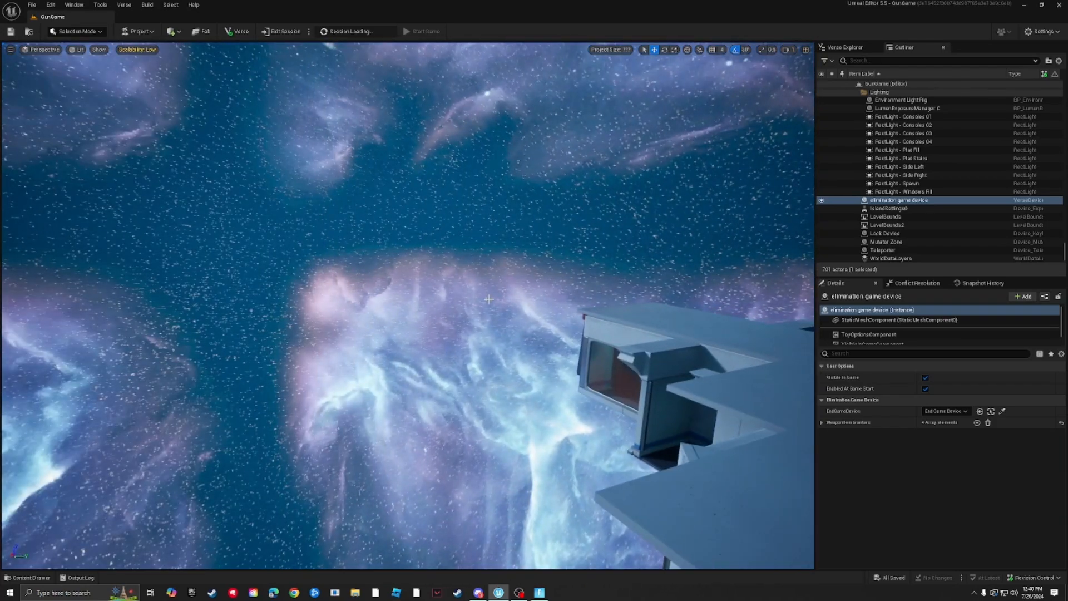
click(492, 299)
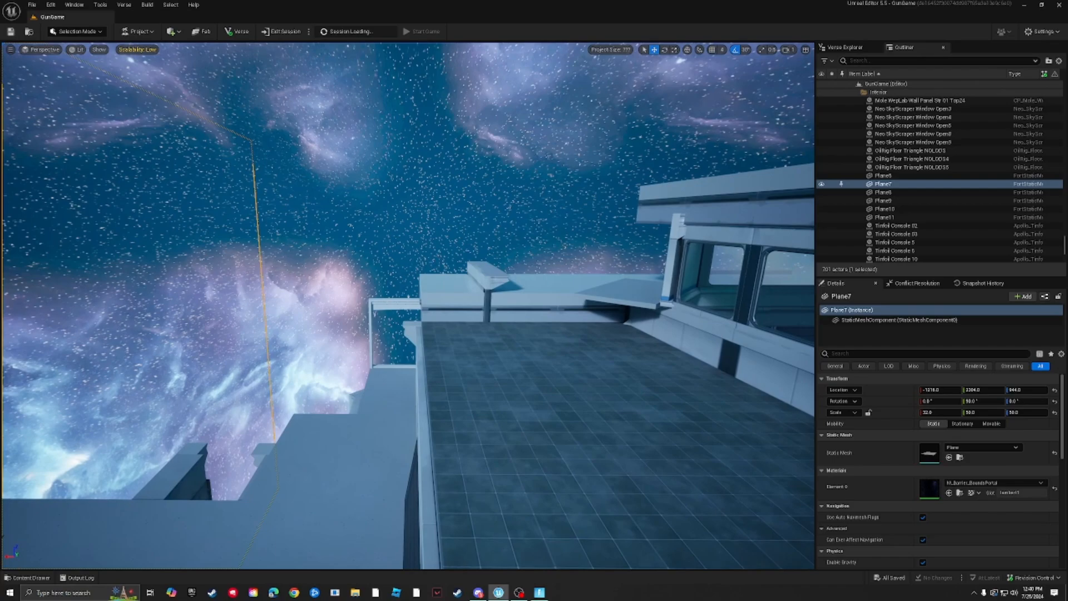
click(409, 298)
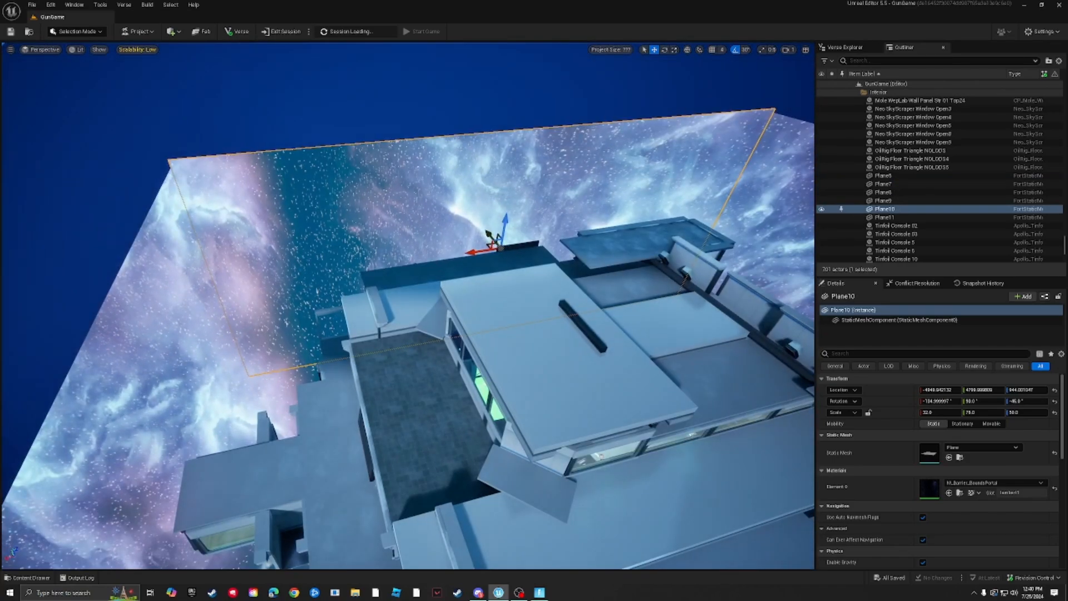
click(413, 305)
right_drag(413, 305, 392, 325)
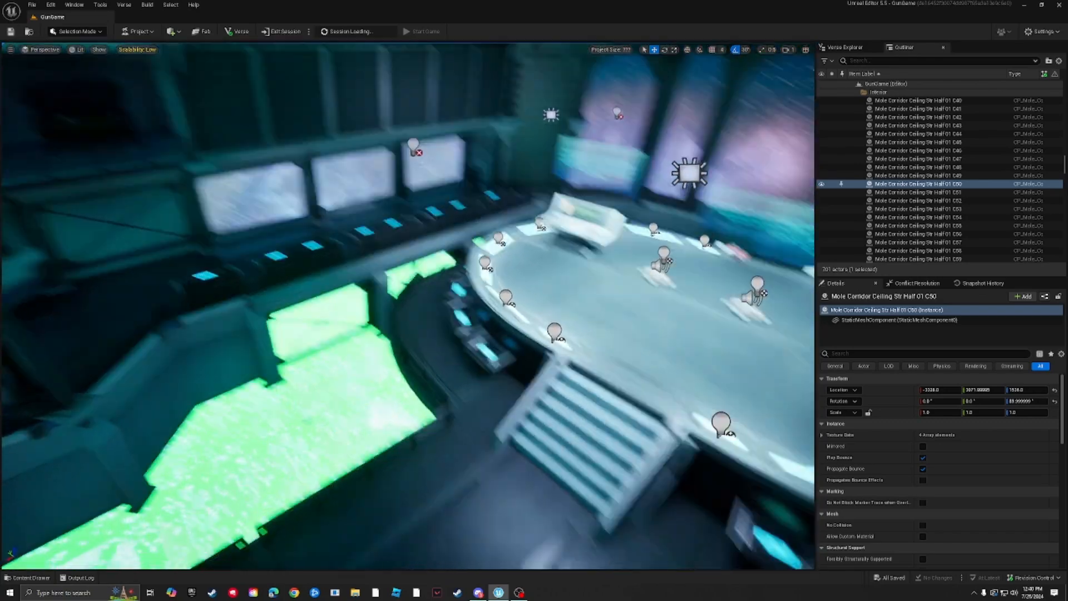
Select the Mutator Zone over the green floor and enlarge its details to review its user options, functions and events
right_drag(409, 306, 373, 272)
click(448, 368)
right_drag(446, 368, 398, 308)
drag(816, 375, 509, 376)
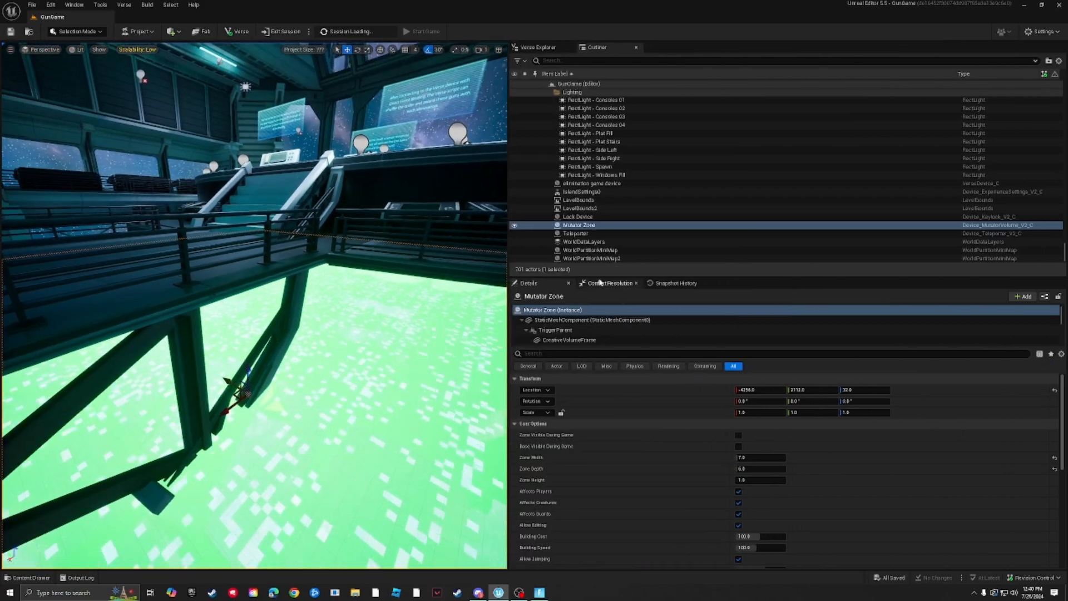
drag(597, 276, 597, 136)
scroll(632, 317, down, 4)
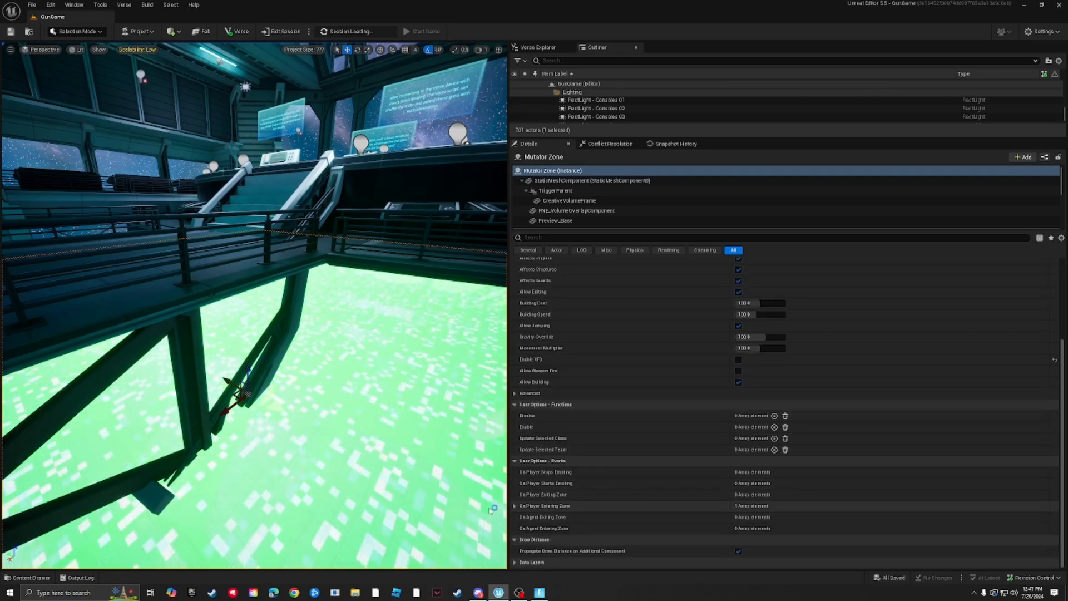
Find the teleporter rift at the end of the corridor and select it to inspect its options
right_drag(423, 467, 423, 446)
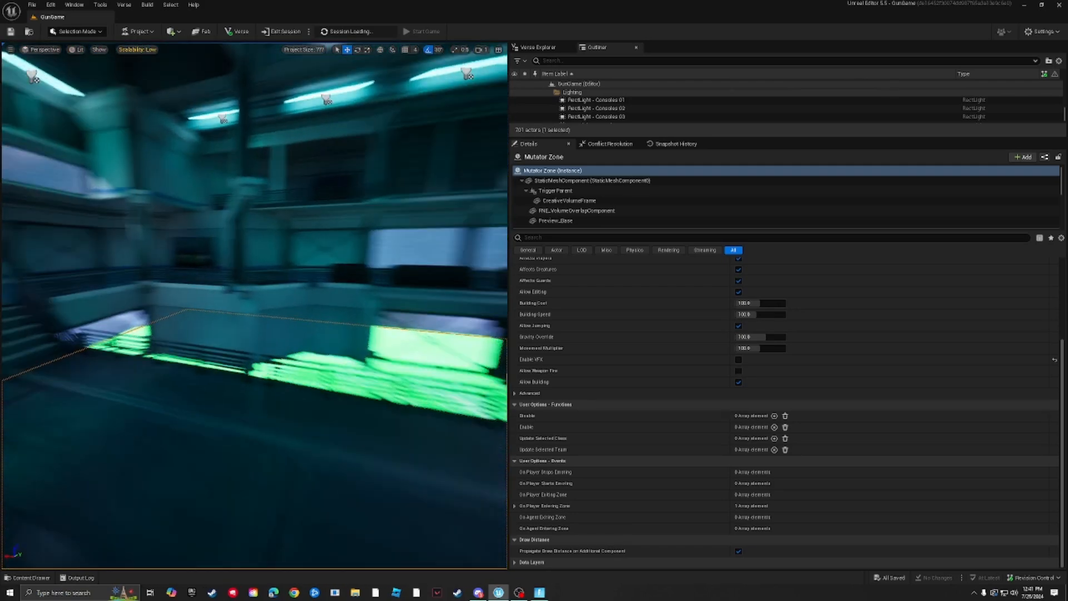
key(w)
right_drag(423, 445, 292, 445)
right_drag(312, 490, 321, 491)
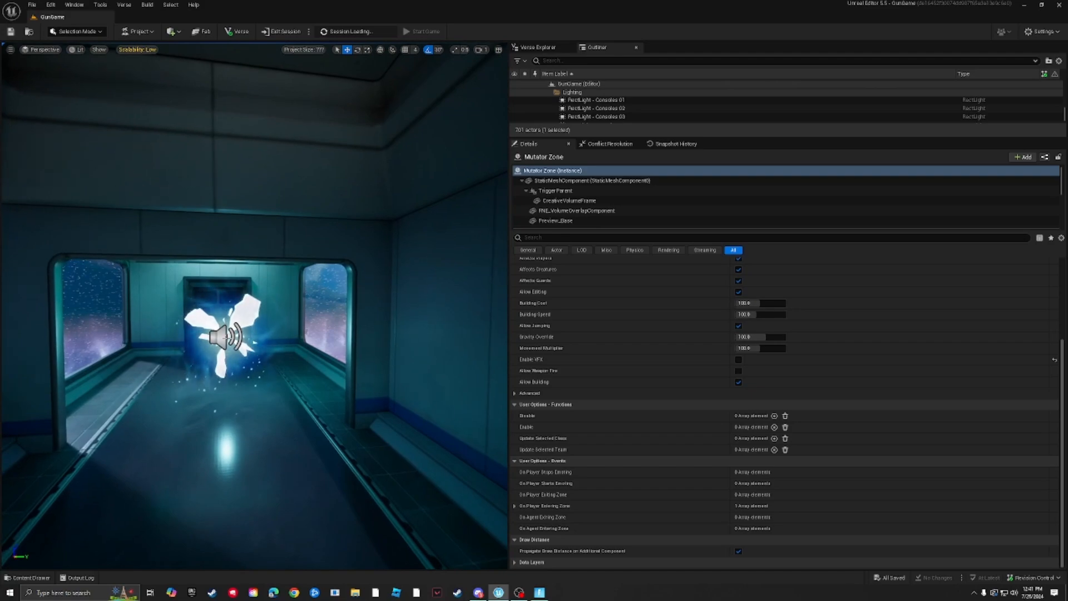
click(233, 337)
right_drag(265, 443, 257, 436)
Move the Player 2 spawn pad down the corridor to stand beside the teleporter
key(w)
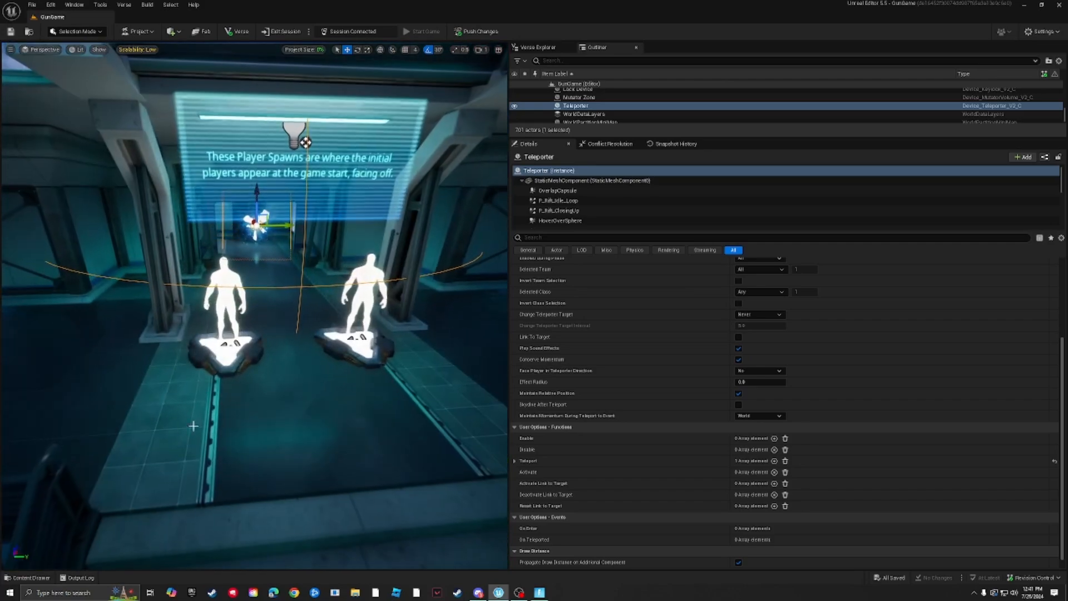
click(231, 346)
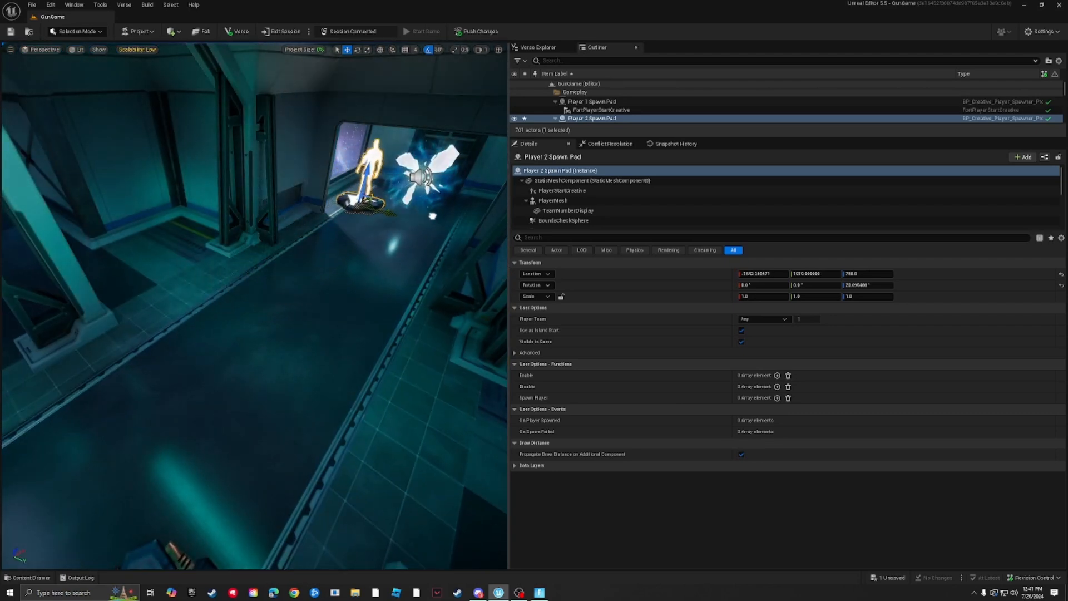
right_drag(427, 232, 256, 217)
Move the Player 1 spawn pad onto the raised platform near the item granters and rotate it to about 201°
click(285, 244)
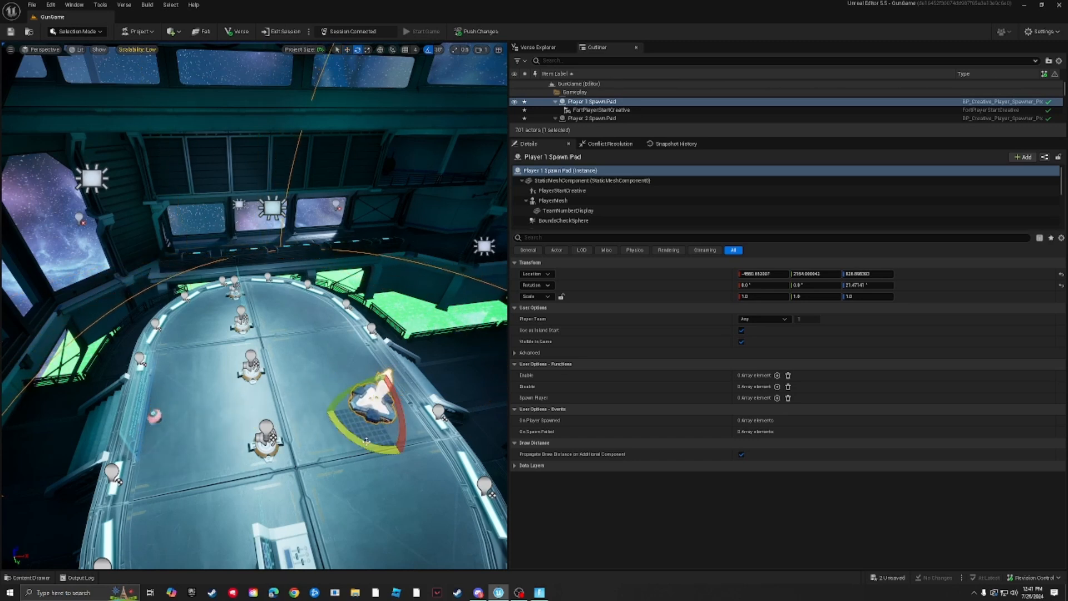
right_drag(388, 480, 308, 456)
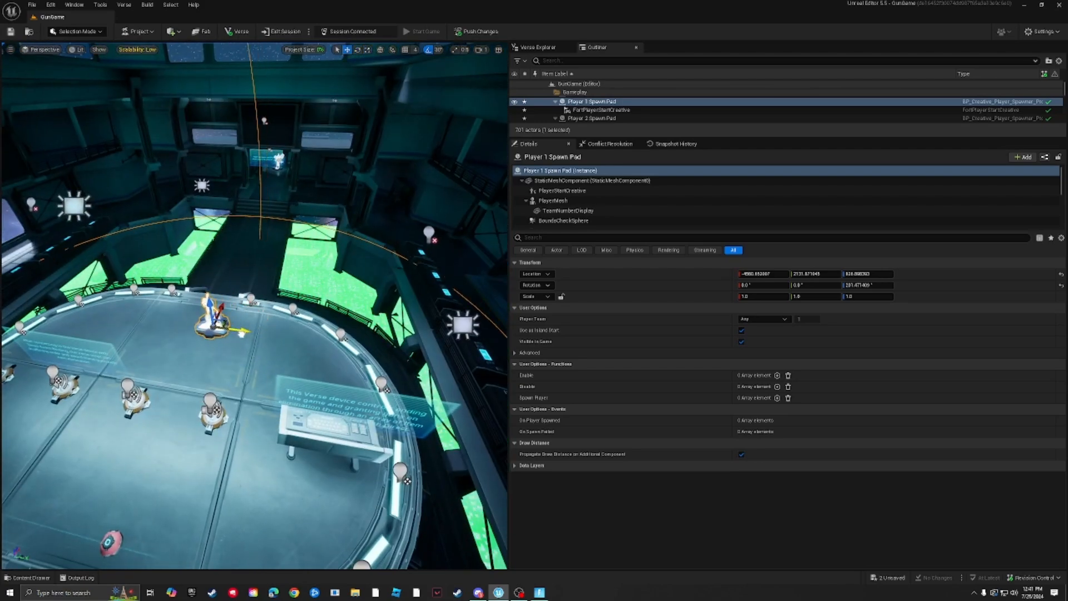
right_drag(228, 332, 473, 339)
right_drag(279, 334, 320, 309)
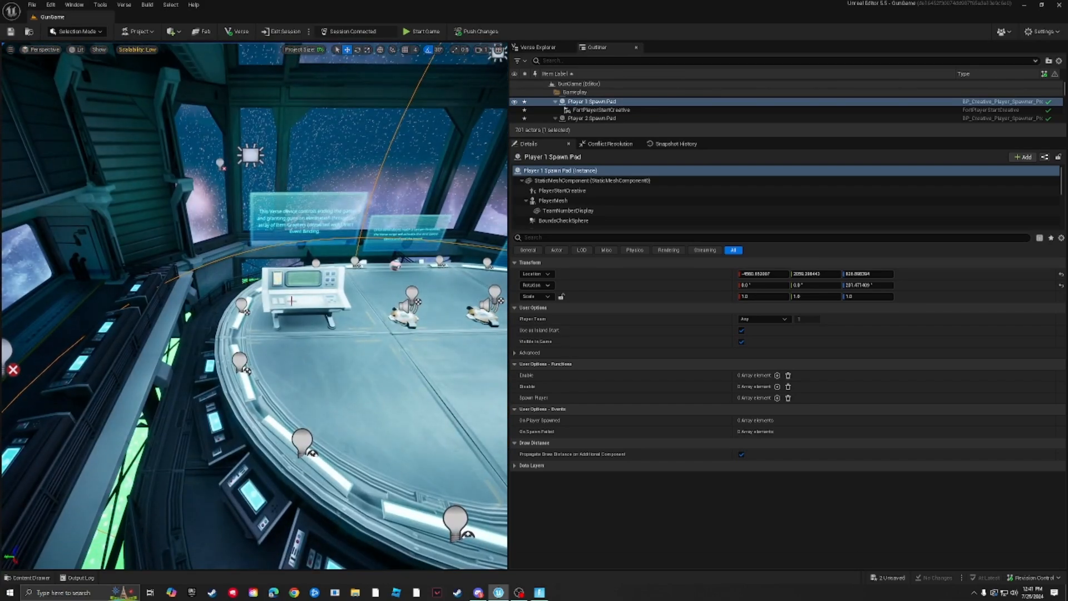
Select the elimination game device and check the devices available for its EndGameDevice property
click(322, 291)
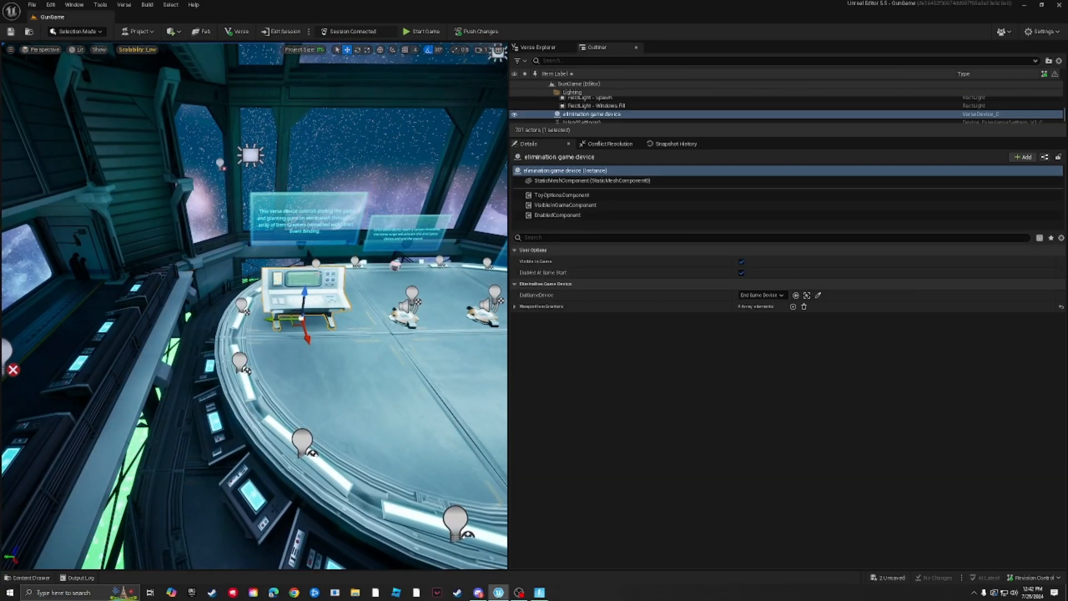
mouse_move(347, 259)
right_down()
mouse_move(384, 260)
mouse_move(346, 245)
mouse_move(356, 273)
mouse_move(352, 253)
right_up()
key(w)
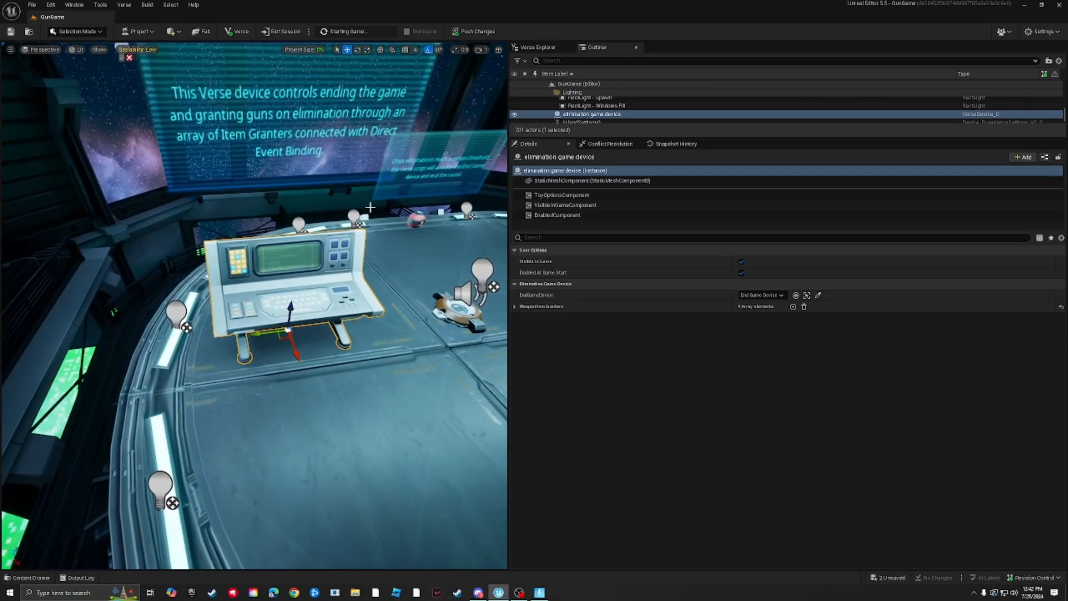
drag(509, 329, 235, 307)
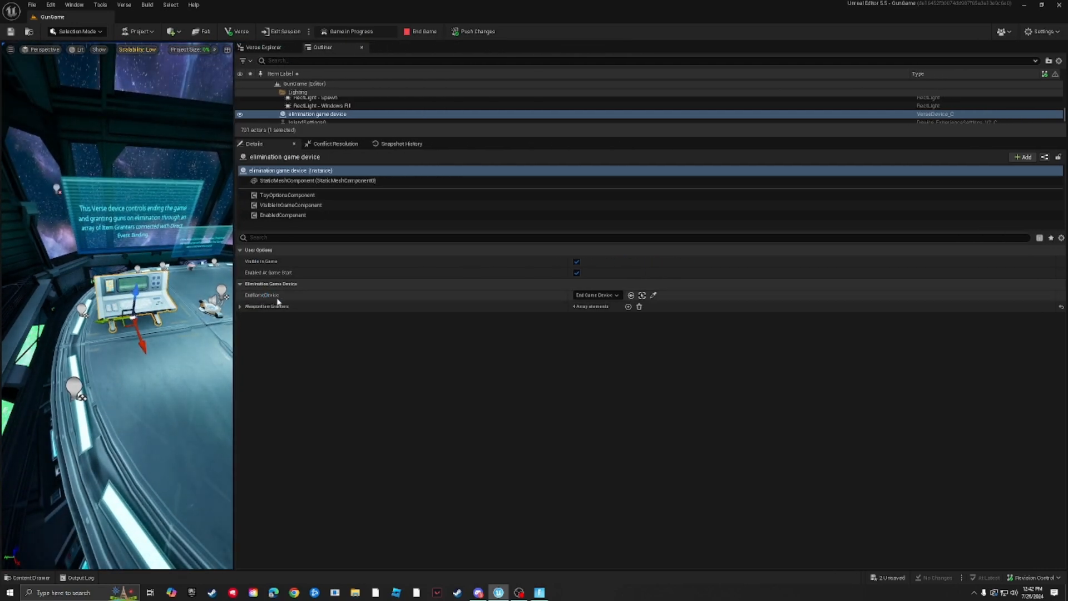
click(604, 296)
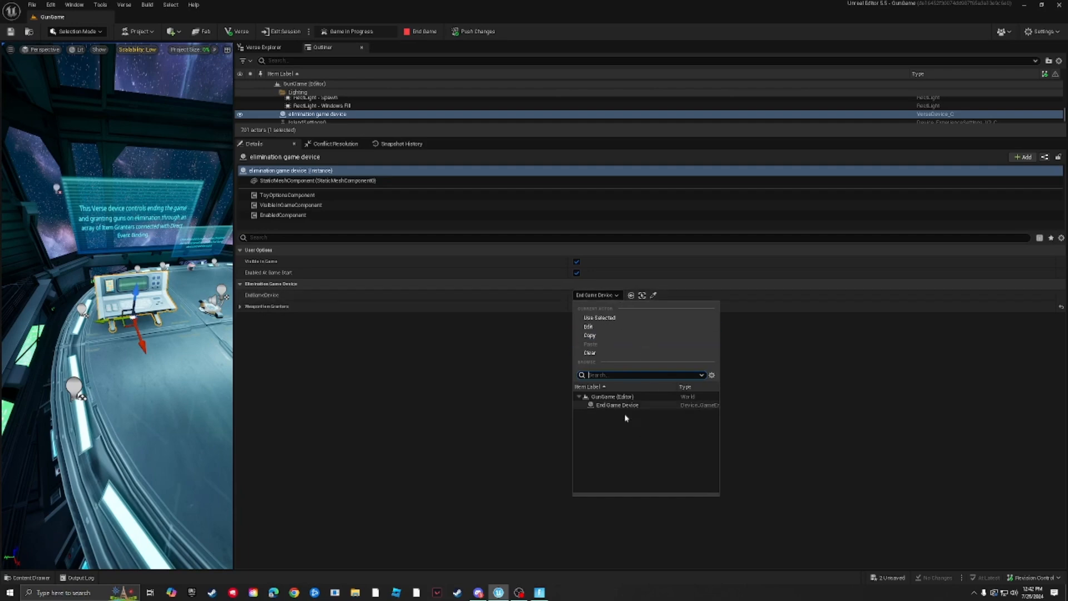
click(473, 400)
View the End Game Device, focus back on the elimination game device and expand its array of weapon item granters
right_drag(128, 382, 187, 376)
right_drag(104, 230, 131, 239)
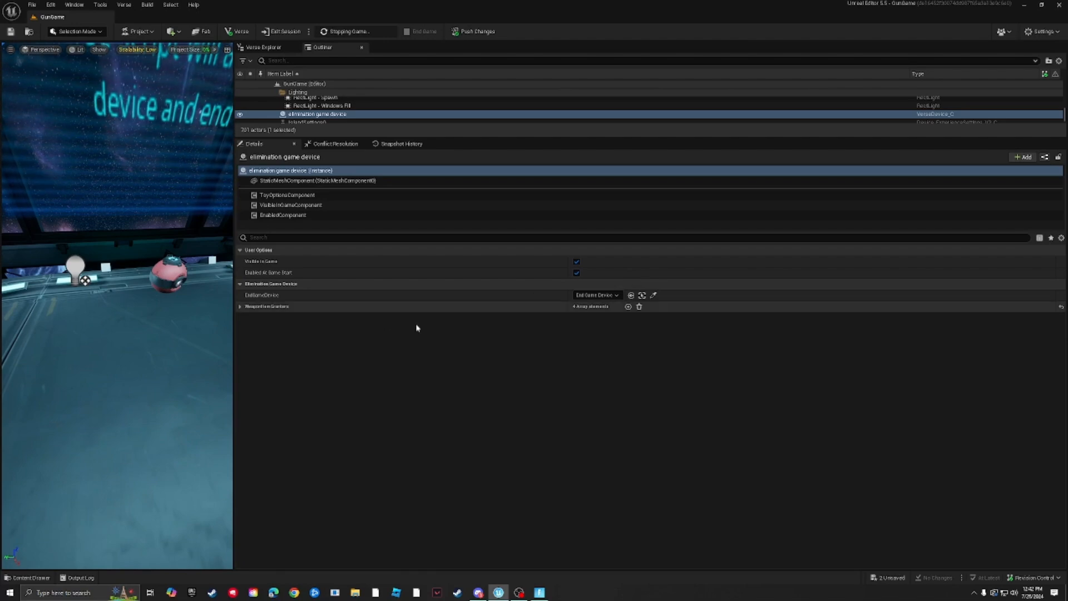
mouse_move(188, 315)
right_down()
mouse_move(177, 322)
mouse_move(188, 315)
right_up()
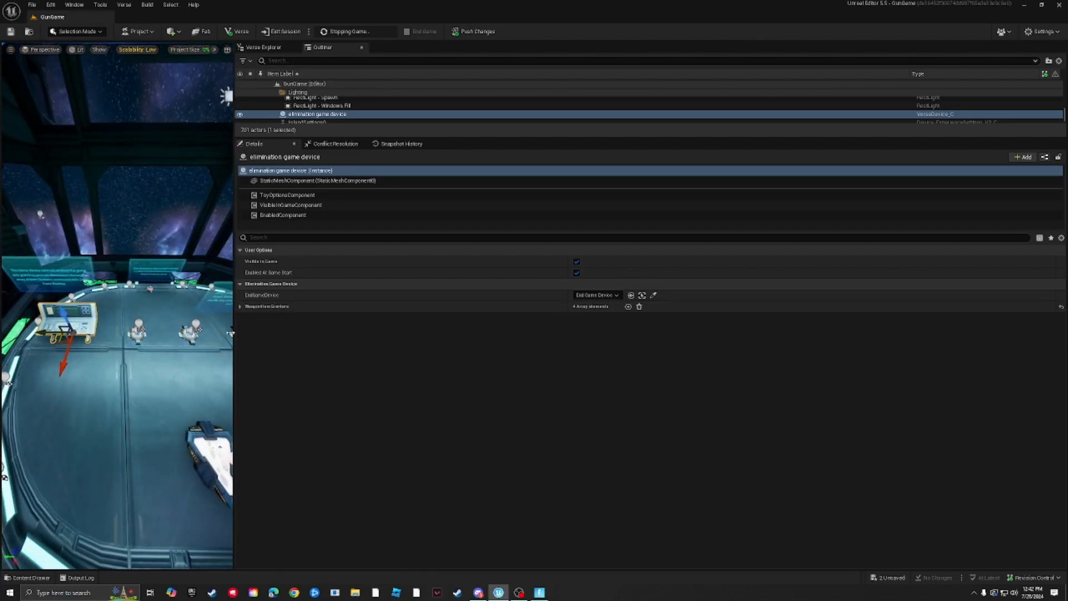
drag(234, 335, 427, 336)
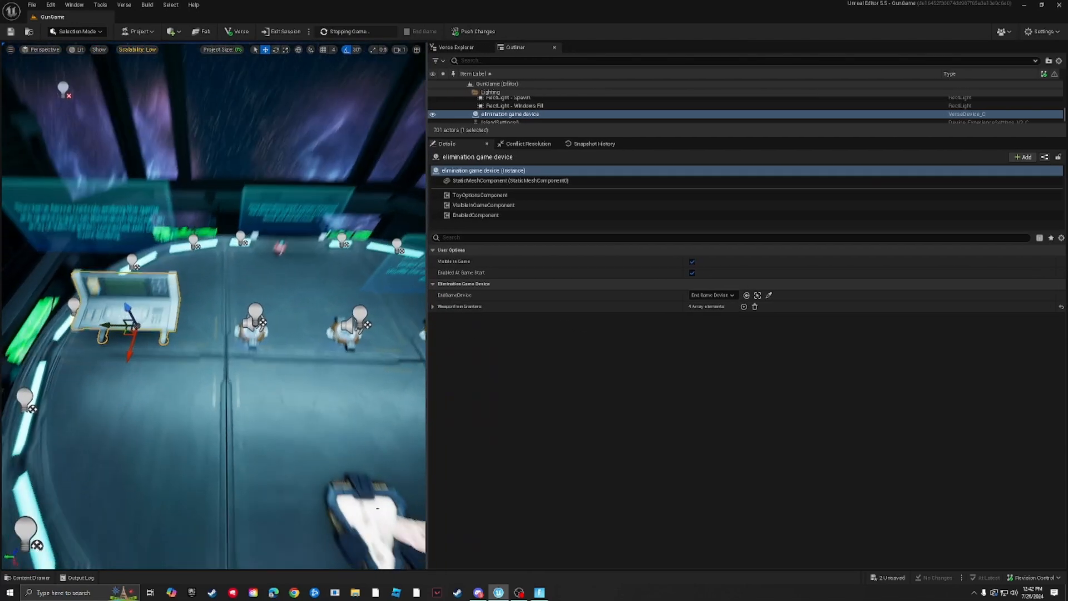
key(f)
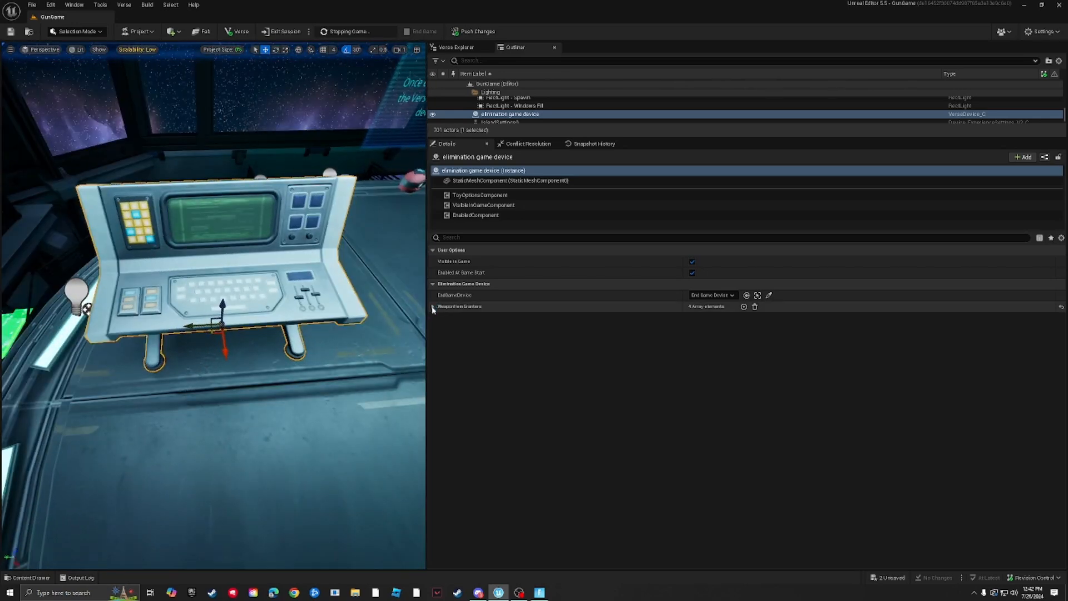
click(433, 307)
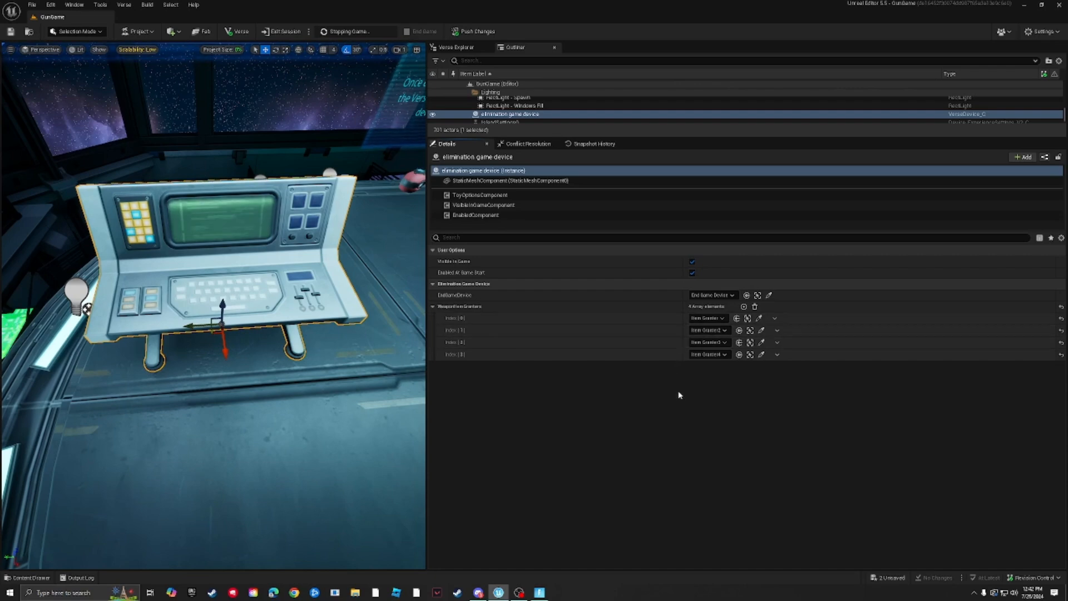
Select the four item granters on the platform one after another to inspect the weapon each one grants
right_drag(293, 362, 355, 356)
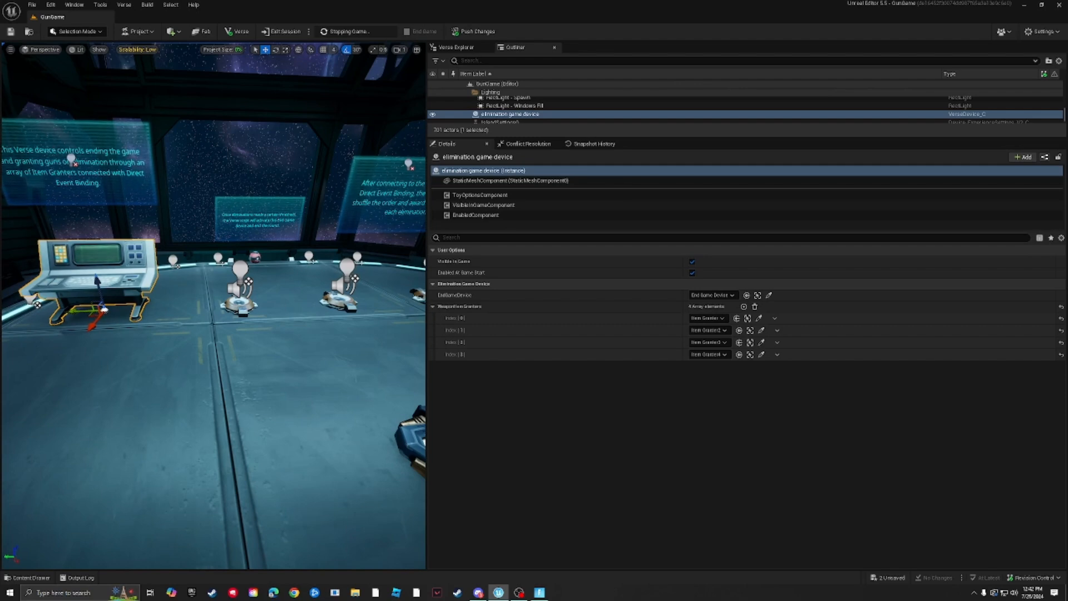
click(240, 306)
click(342, 301)
right_drag(303, 321, 303, 321)
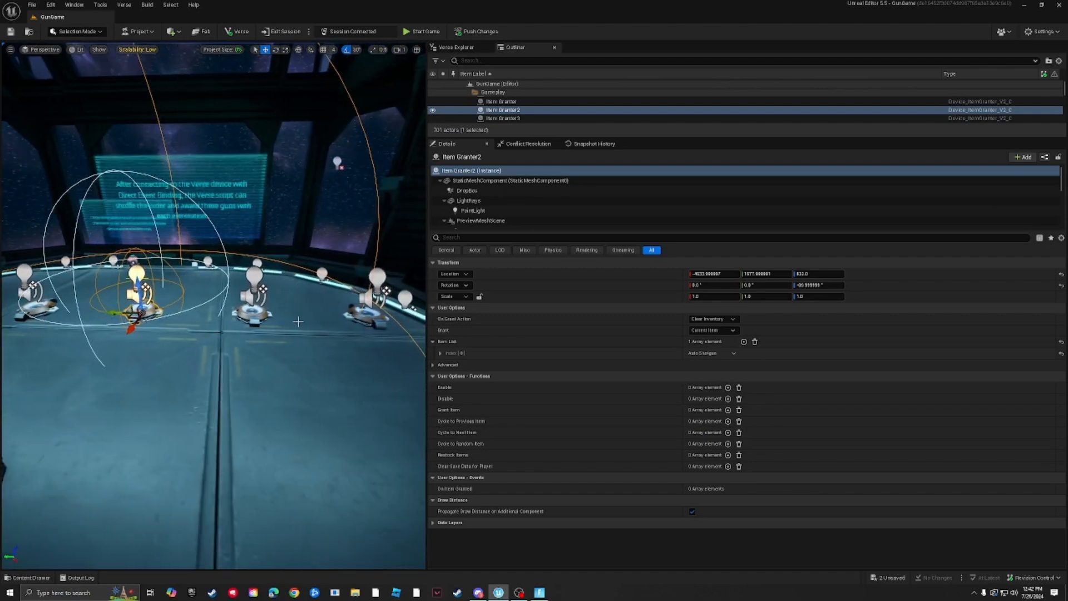
click(252, 314)
click(372, 323)
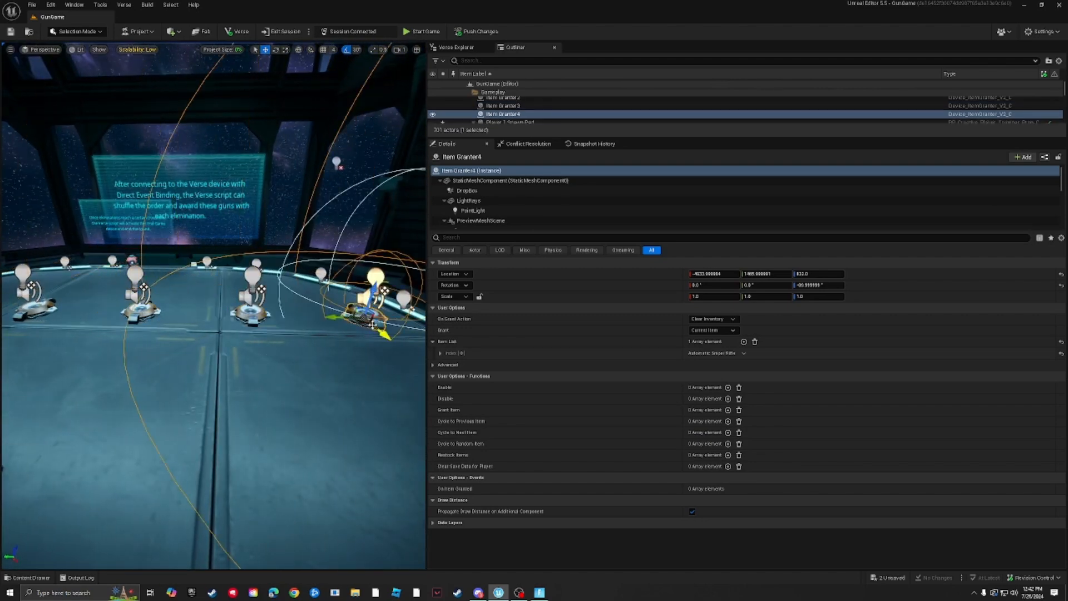
right_drag(319, 325, 343, 325)
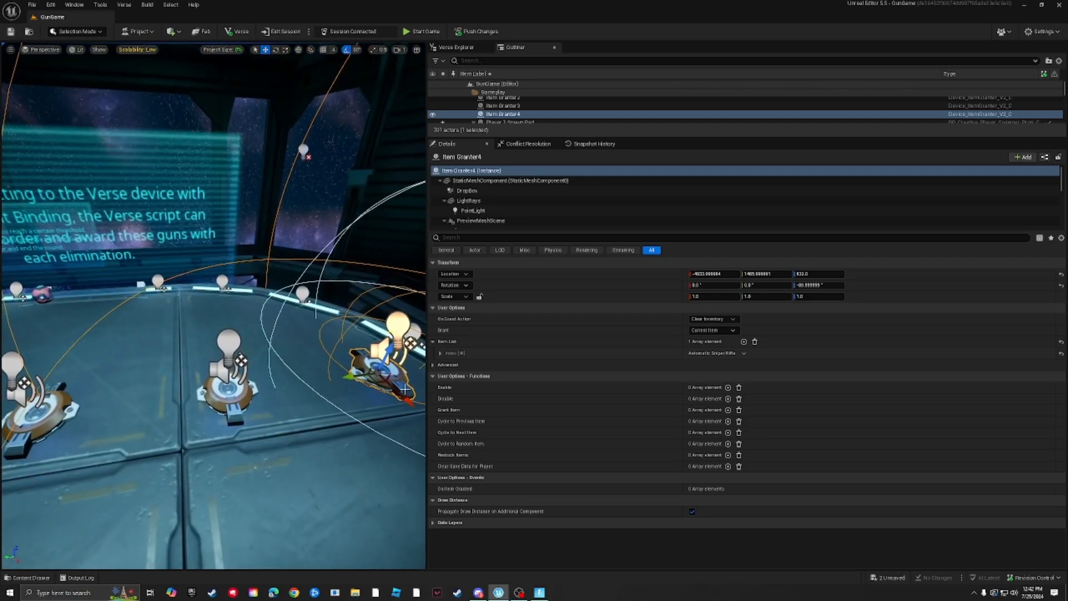
Enlarge the Outliner and collapse its Billboards folder to bring the gameplay devices together
click(433, 341)
drag(494, 136, 494, 383)
scroll(483, 213, up, 5)
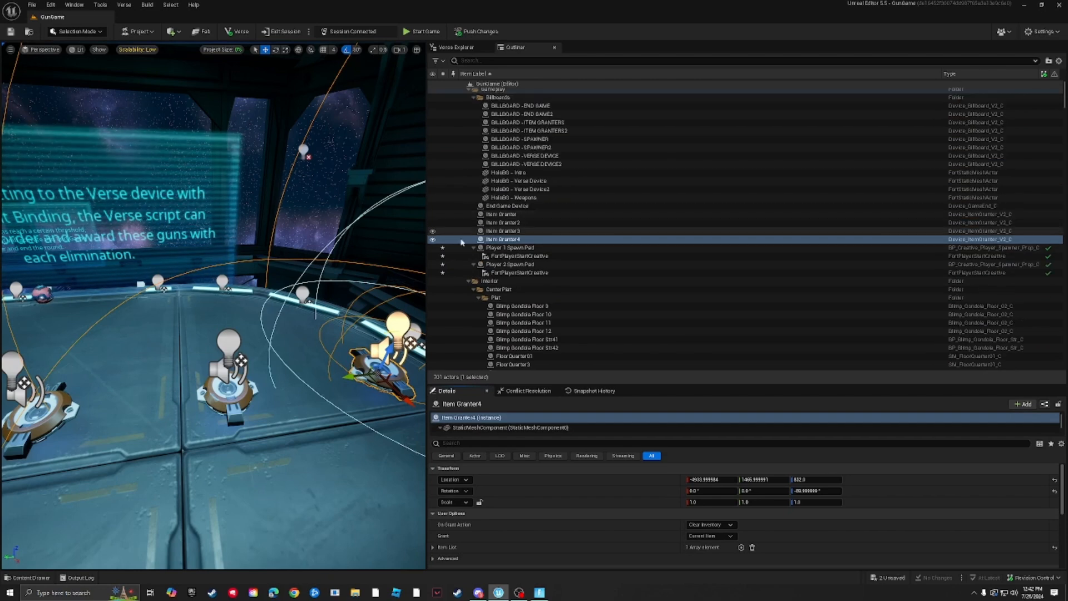
click(475, 100)
click(468, 93)
click(469, 93)
right_drag(312, 250, 347, 271)
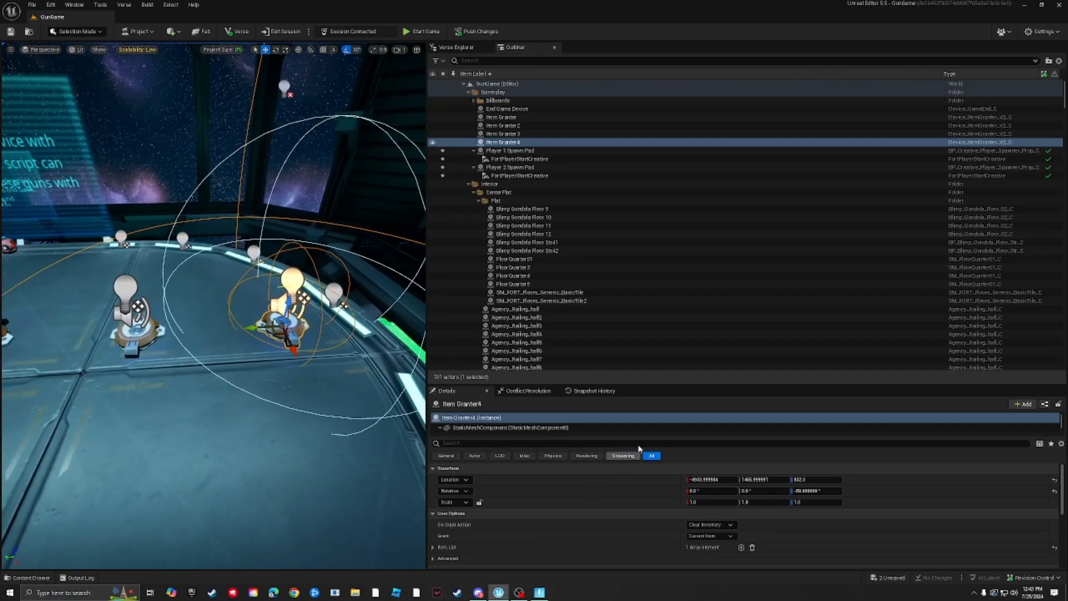
Enlarge the fourth item granter's details and expand its item list entry to examine the item definition and quantity
drag(646, 385, 646, 139)
click(434, 343)
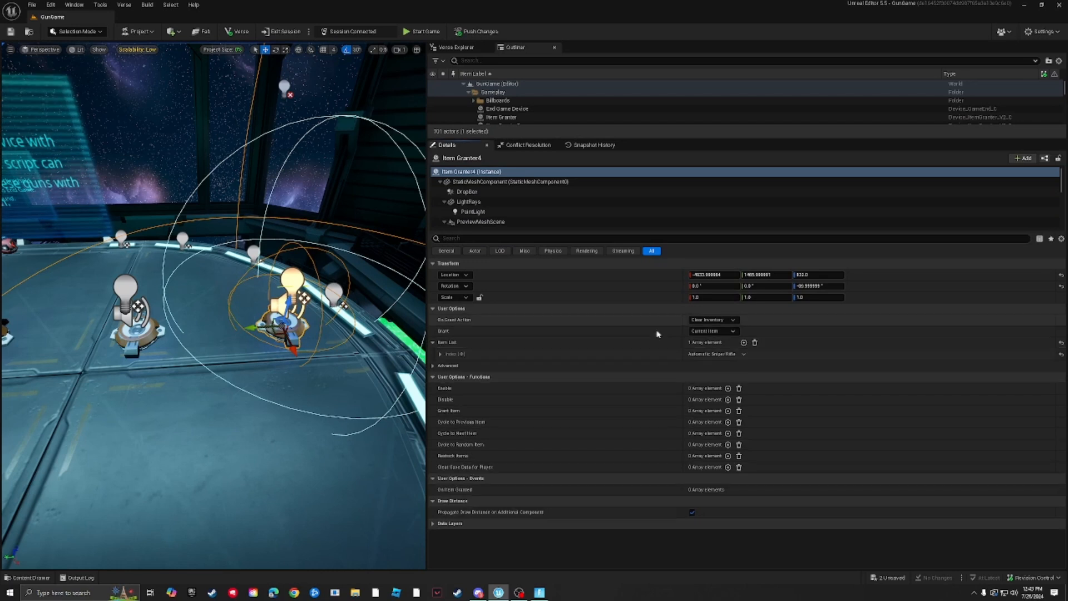
click(440, 354)
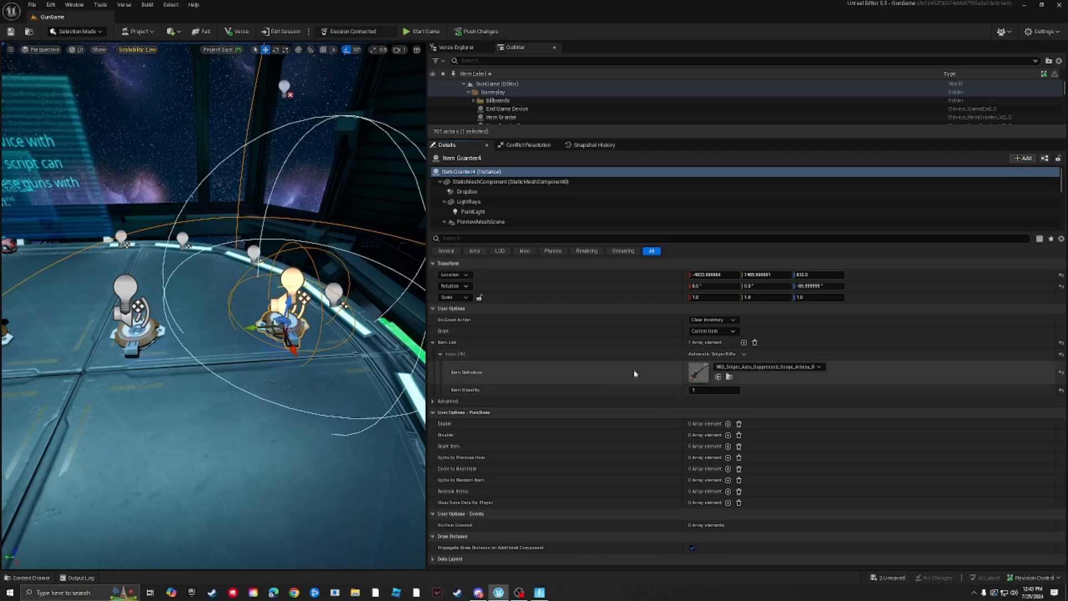
key(s)
right_drag(267, 334, 157, 354)
key(s)
key(w)
key(s)
key(a)
key(w)
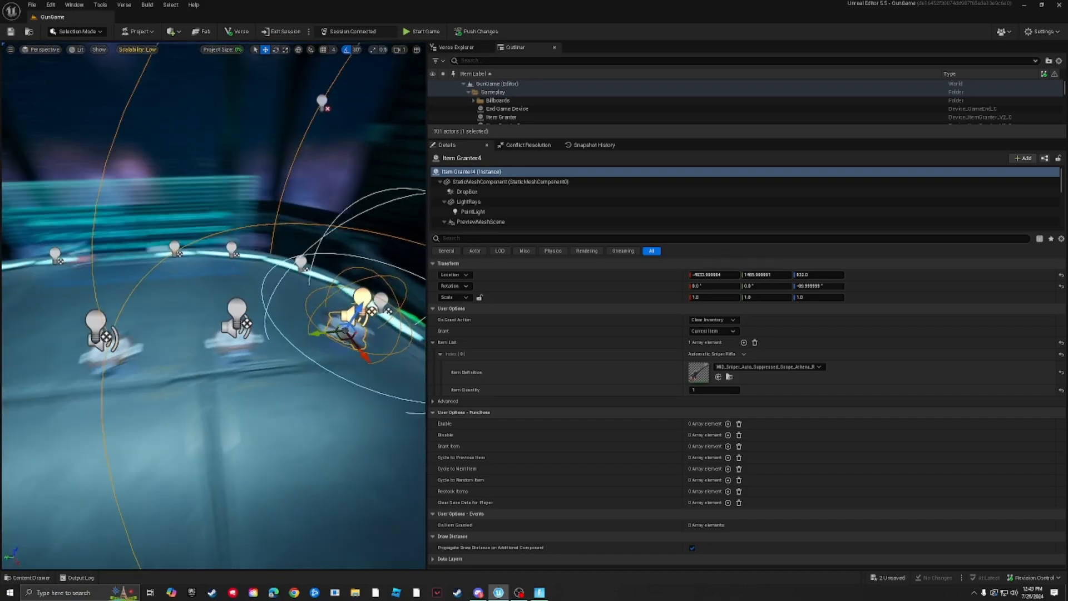
View the first item granter's weapon, select the second item granter and examine its advanced options
double_click(501, 117)
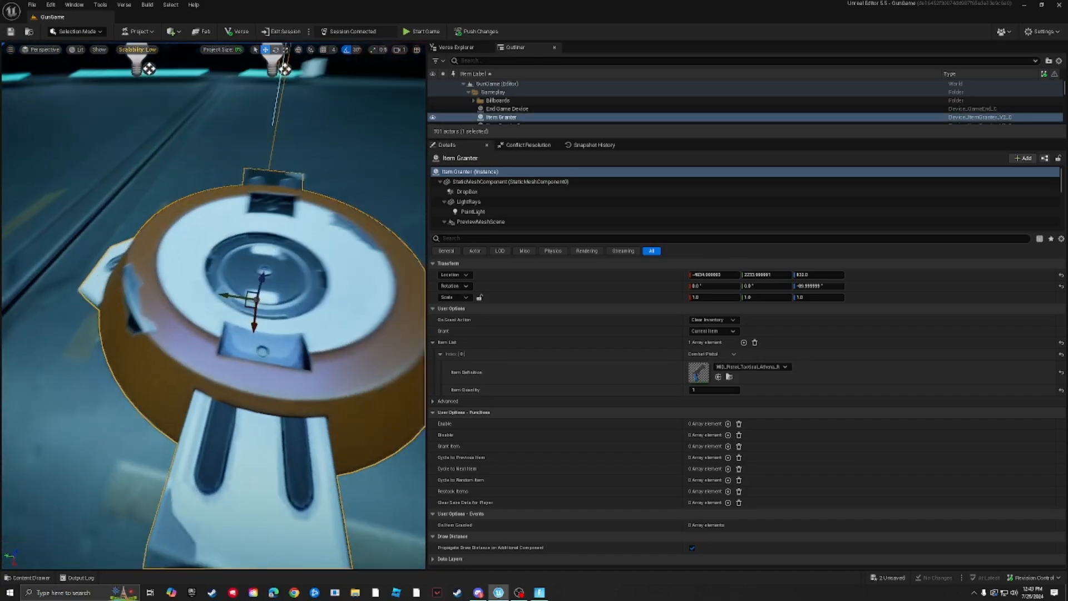
click(241, 319)
right_drag(241, 319, 217, 314)
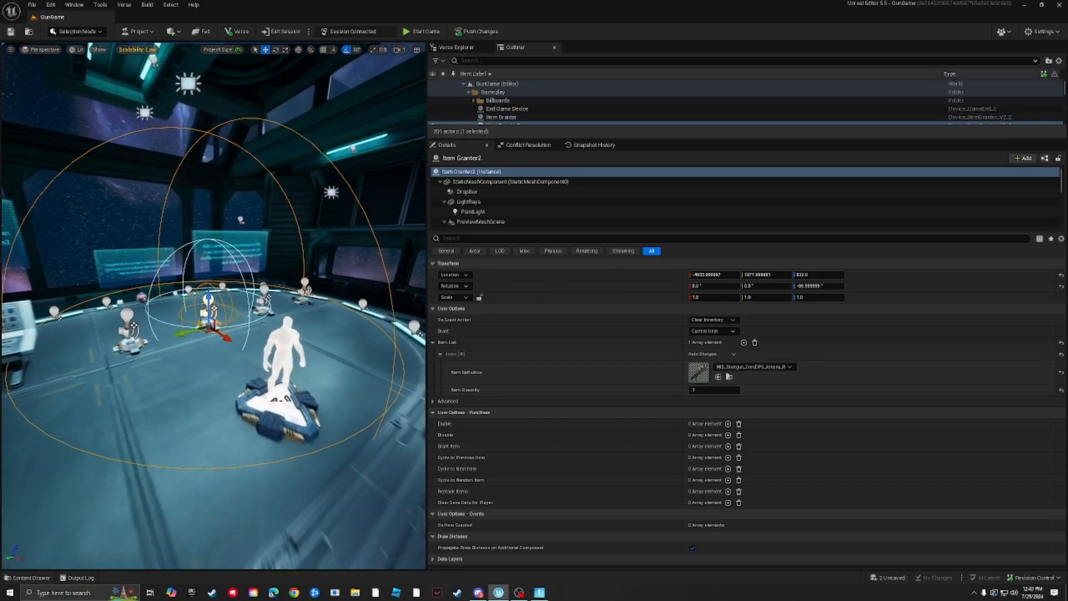
mouse_move(217, 314)
right_down()
mouse_move(281, 317)
mouse_move(232, 313)
right_up()
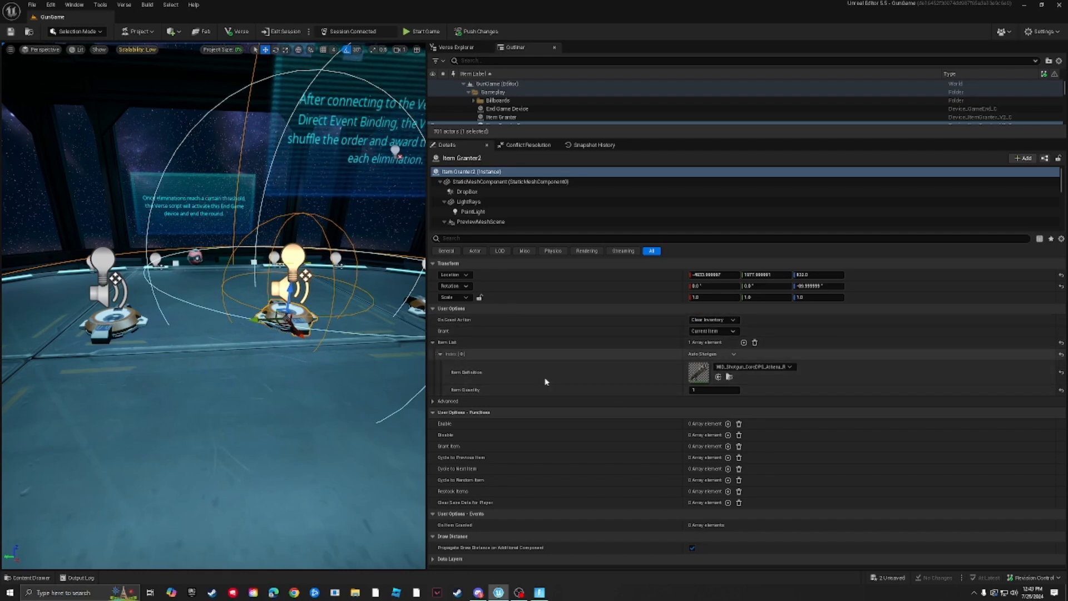
click(440, 400)
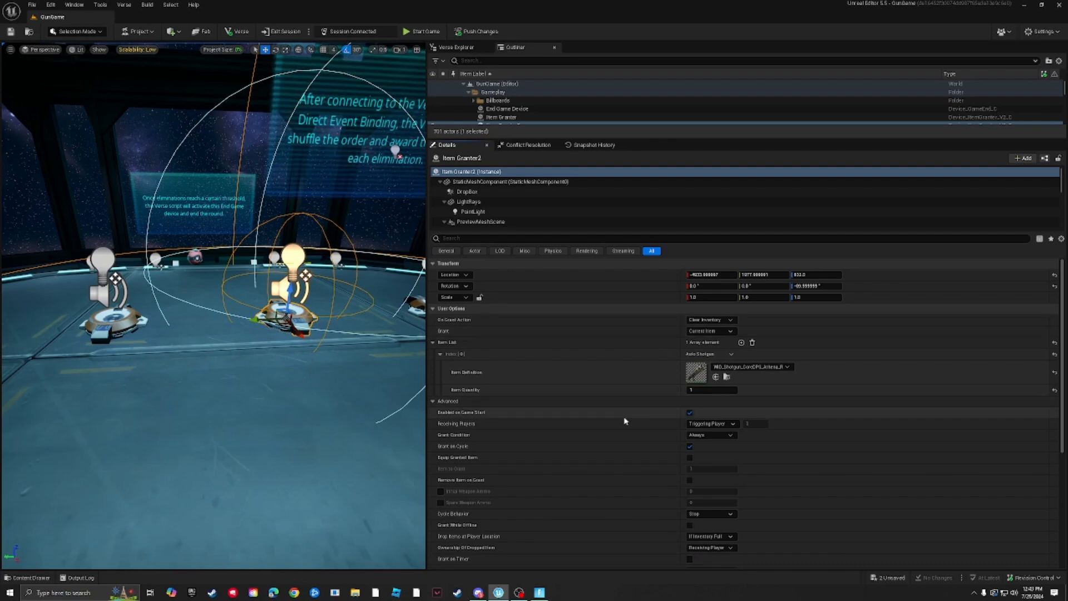
scroll(529, 458, down, 5)
scroll(529, 461, up, 5)
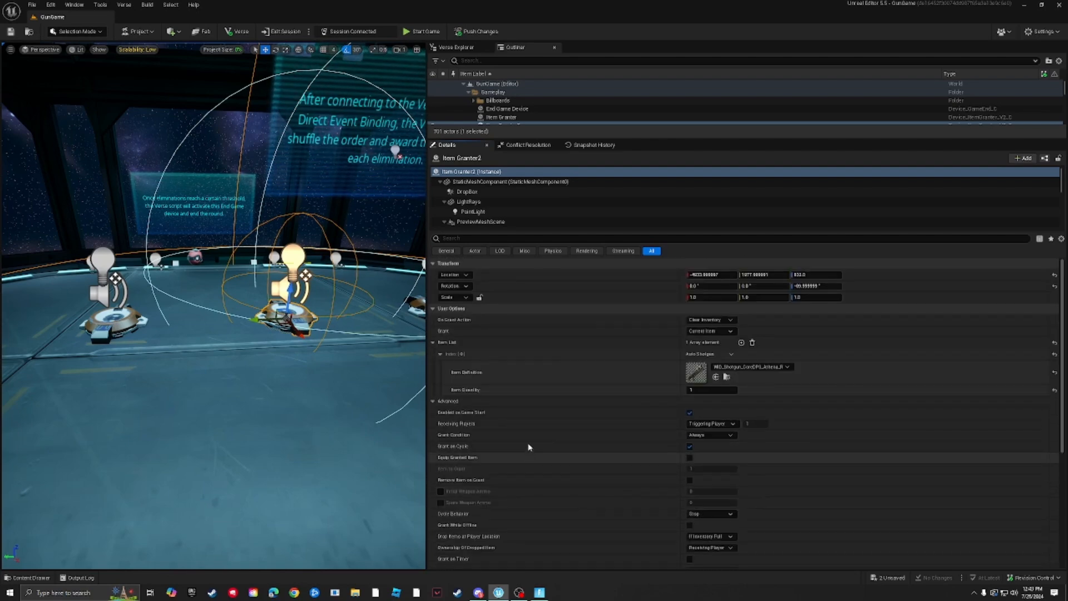
Duplicate the fourth item granter and place the copy on the platform floor in front of the original
right_drag(345, 334, 412, 334)
key(s)
right_drag(223, 334, 117, 324)
key(w)
key(w)
key(d)
click(117, 323)
right_drag(204, 299, 340, 292)
key(w)
click(240, 302)
right_drag(240, 302, 303, 302)
key(w)
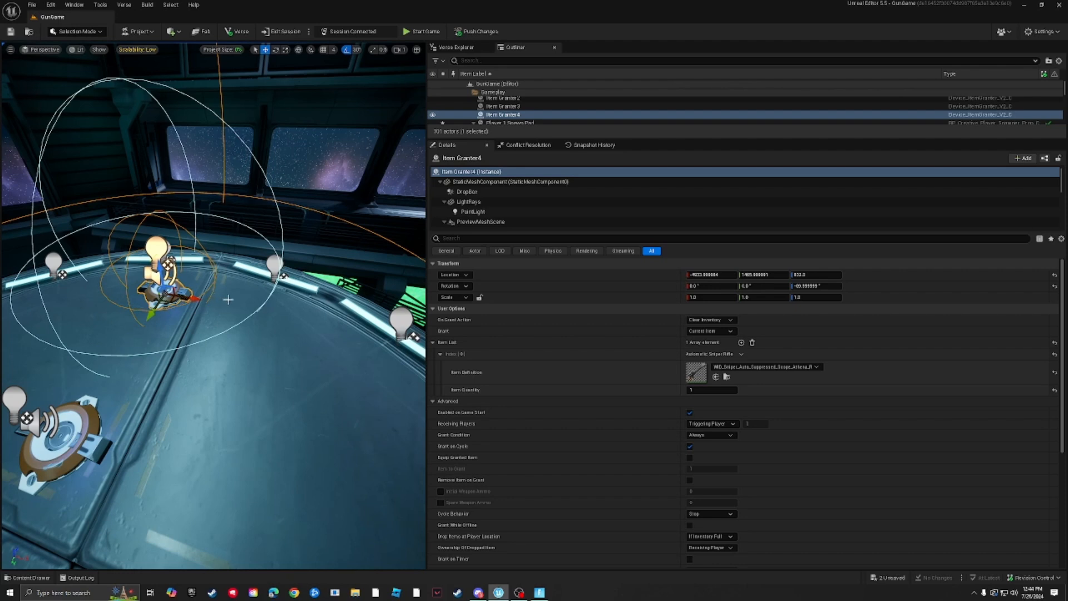
alt+drag(192, 299, 300, 317)
drag(266, 351, 269, 390)
right_drag(269, 391, 196, 387)
Add a fifth entry to the elimination game device's weapon item granters and assign Item Granter5 to it
drag(517, 139, 517, 271)
scroll(473, 179, up, 2)
mouse_move(312, 301)
right_down()
mouse_move(183, 306)
mouse_move(272, 315)
mouse_move(250, 316)
mouse_move(329, 309)
mouse_move(295, 306)
right_up()
click(195, 304)
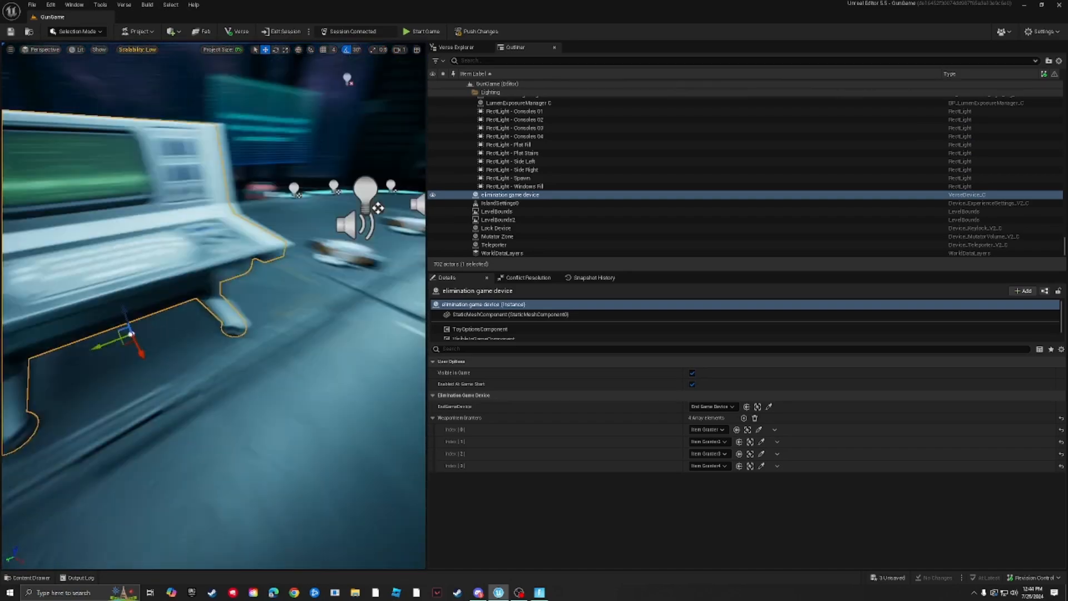
right_drag(280, 347, 286, 340)
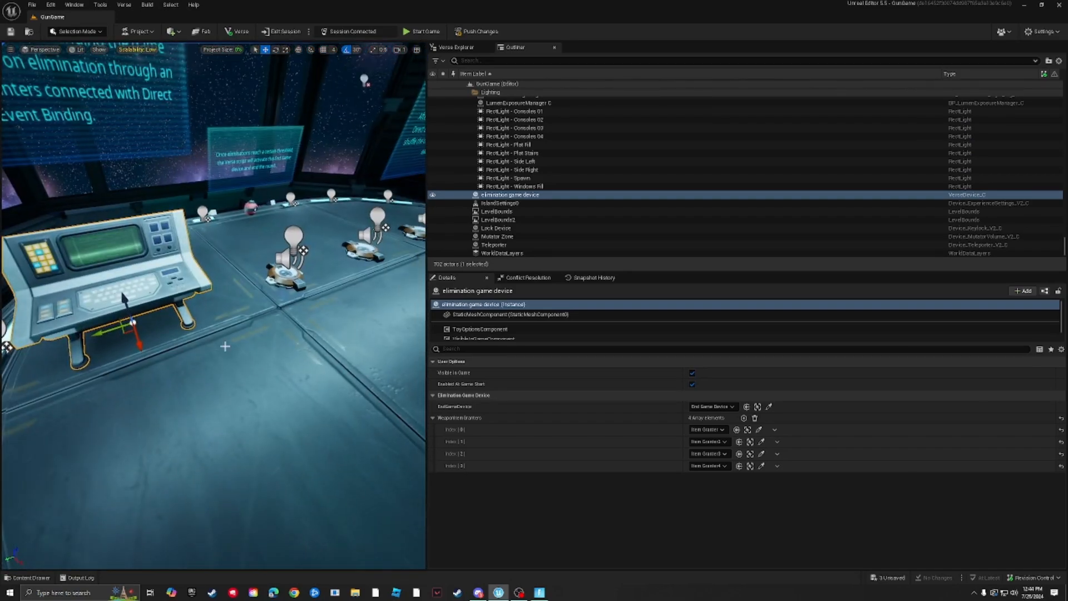
key(f)
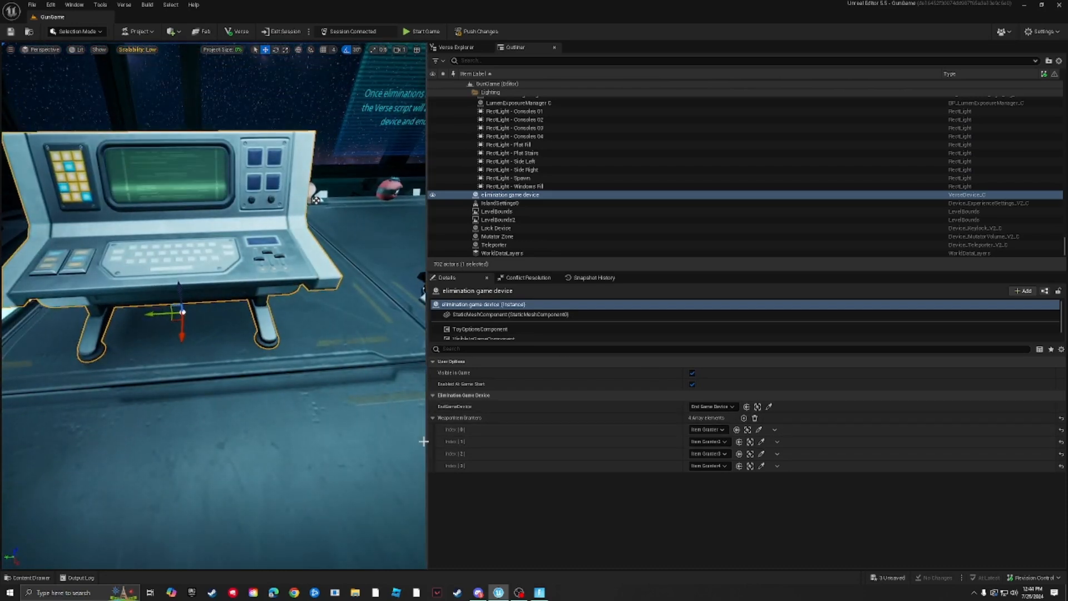
drag(425, 441, 405, 442)
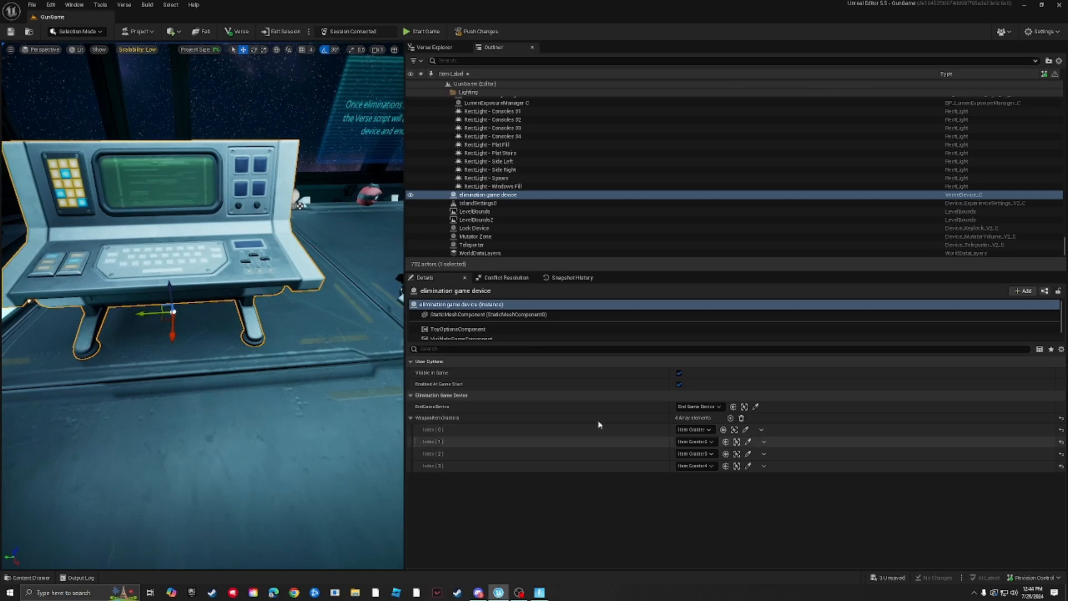
click(732, 419)
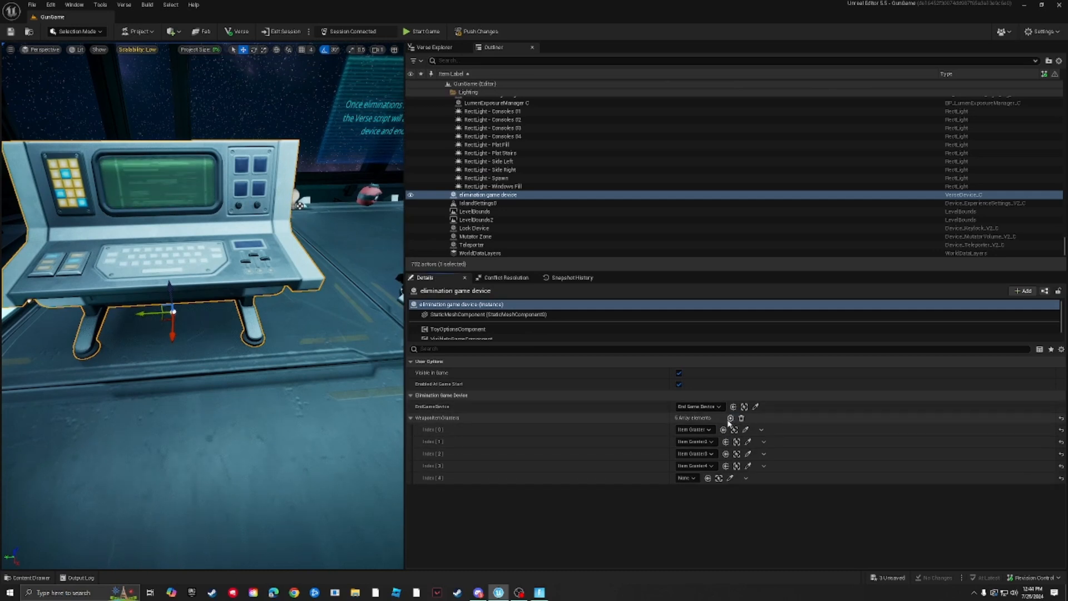
click(686, 479)
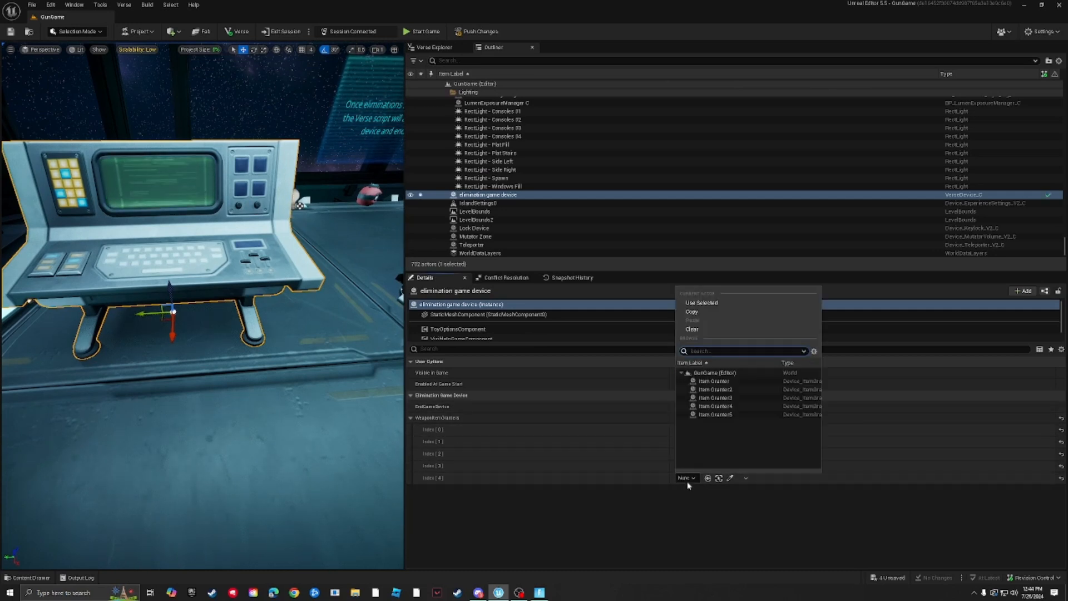
click(716, 414)
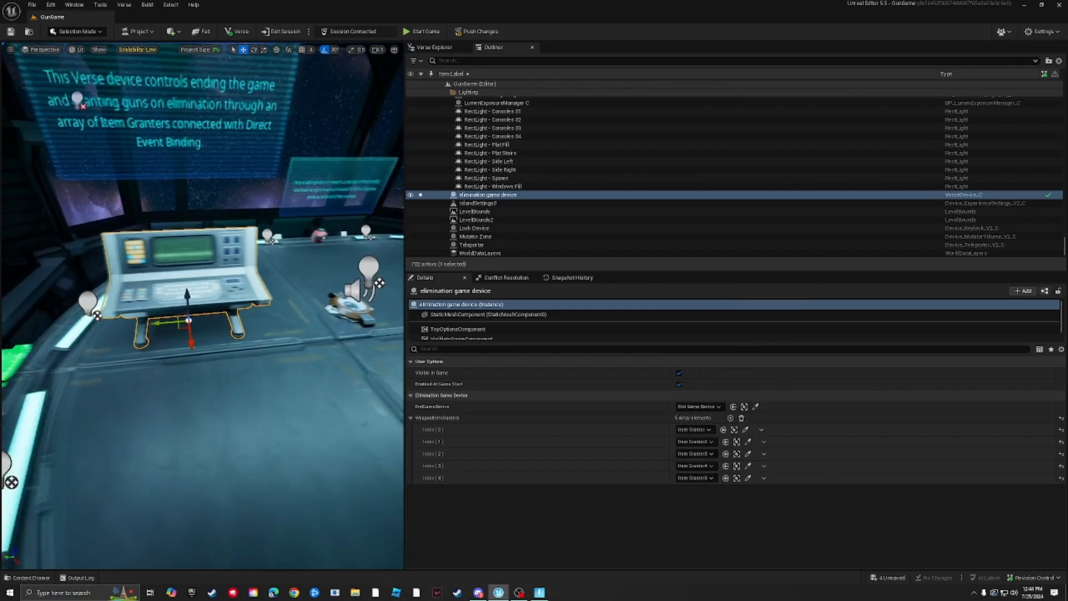
Collapse the Interior and Lighting folders in the Outliner
right_drag(203, 306, 256, 323)
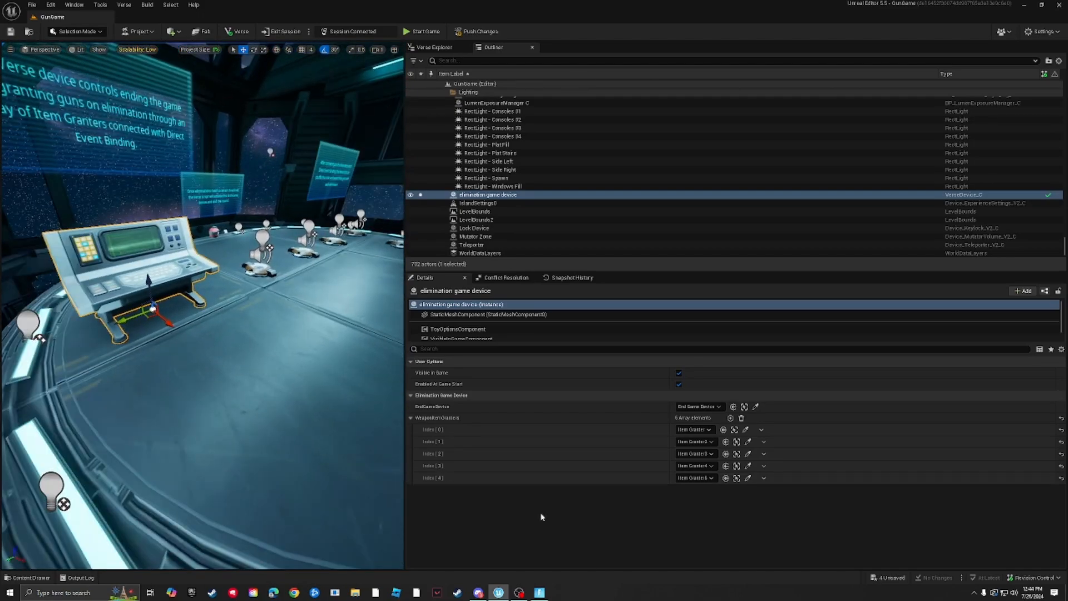
right_drag(206, 441, 289, 434)
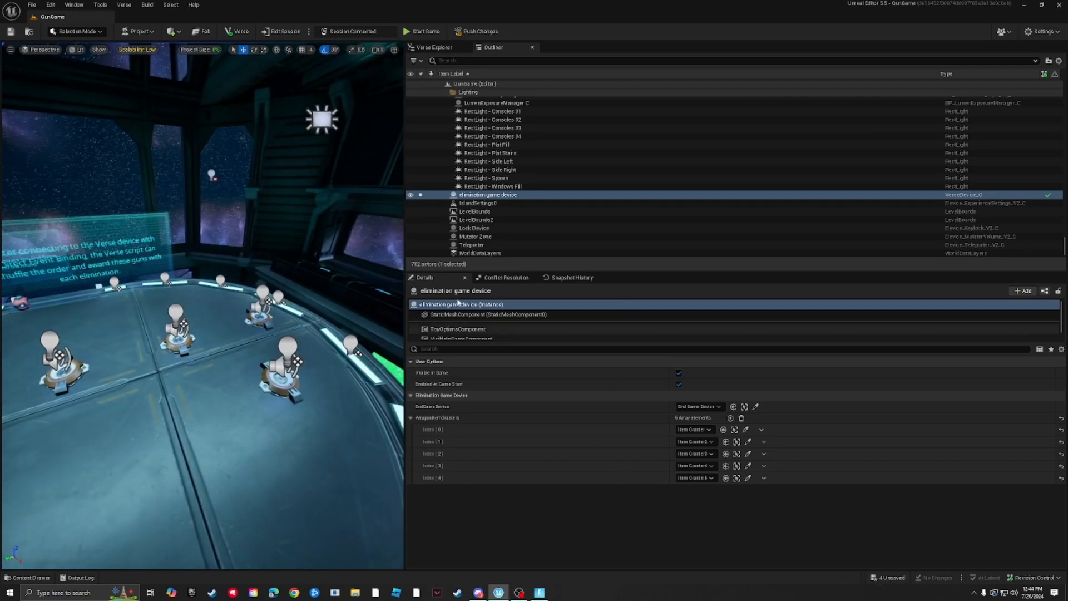
right_drag(334, 289, 262, 292)
scroll(493, 162, up, 6)
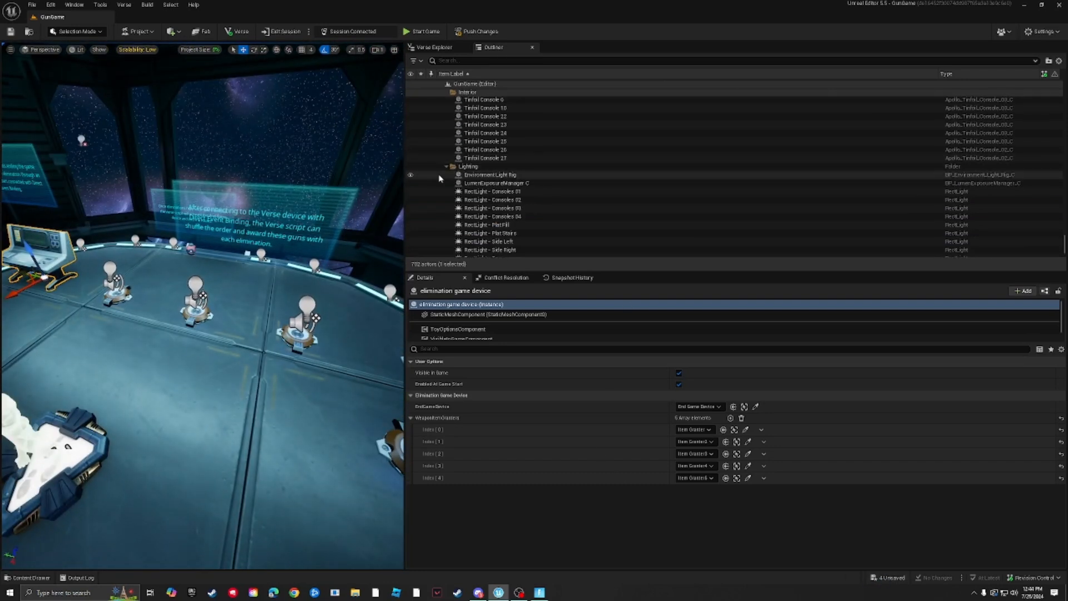
scroll(446, 167, up, 10)
scroll(460, 140, up, 10)
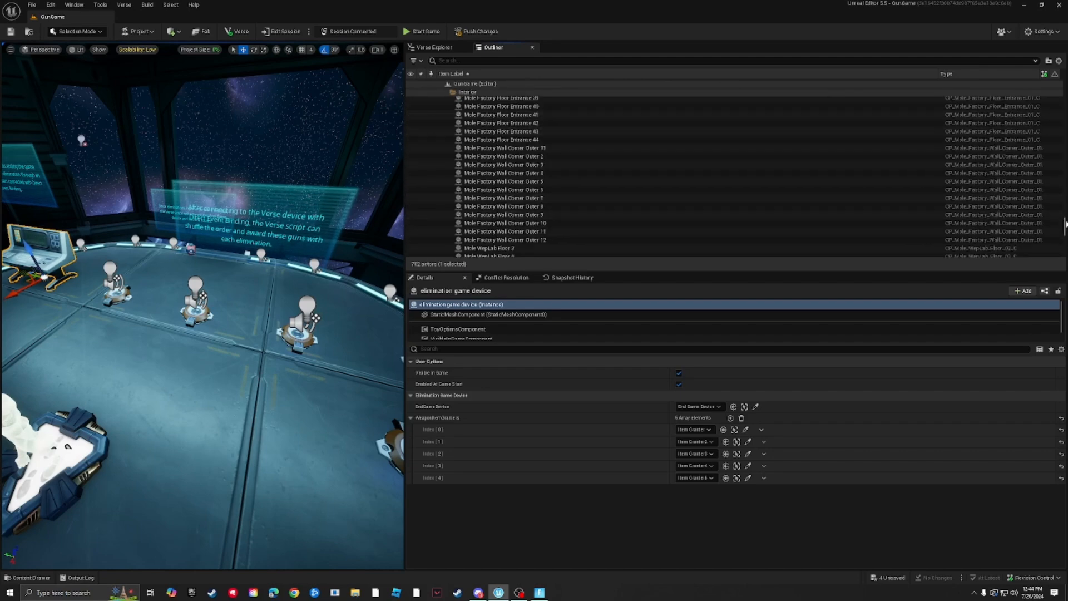
drag(1065, 226, 1065, 89)
click(447, 192)
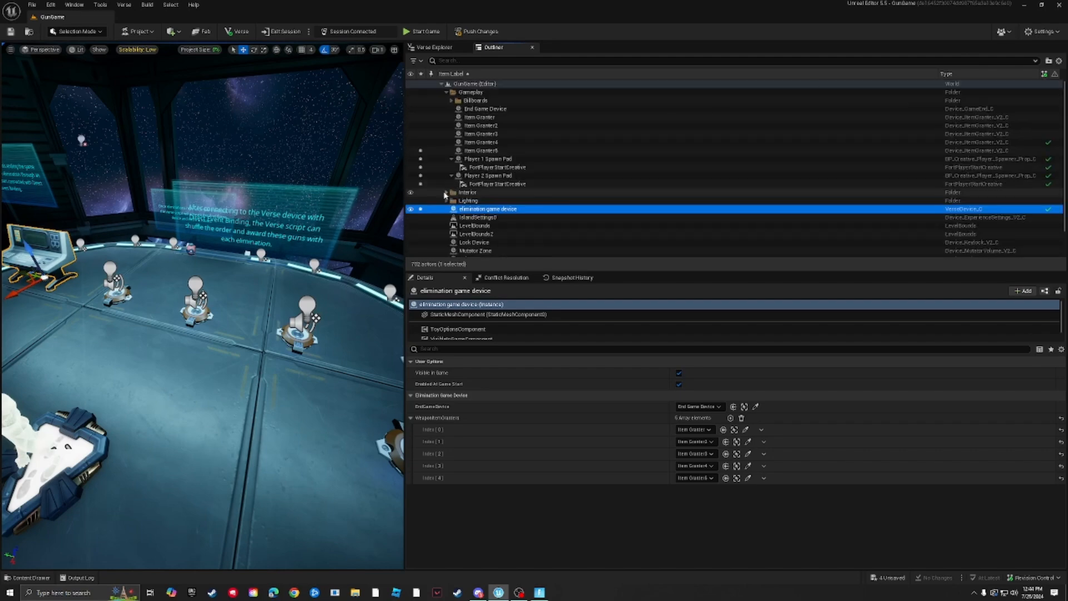
Select the five item granters on the platform one after another to review their weapons
right_drag(181, 386, 258, 325)
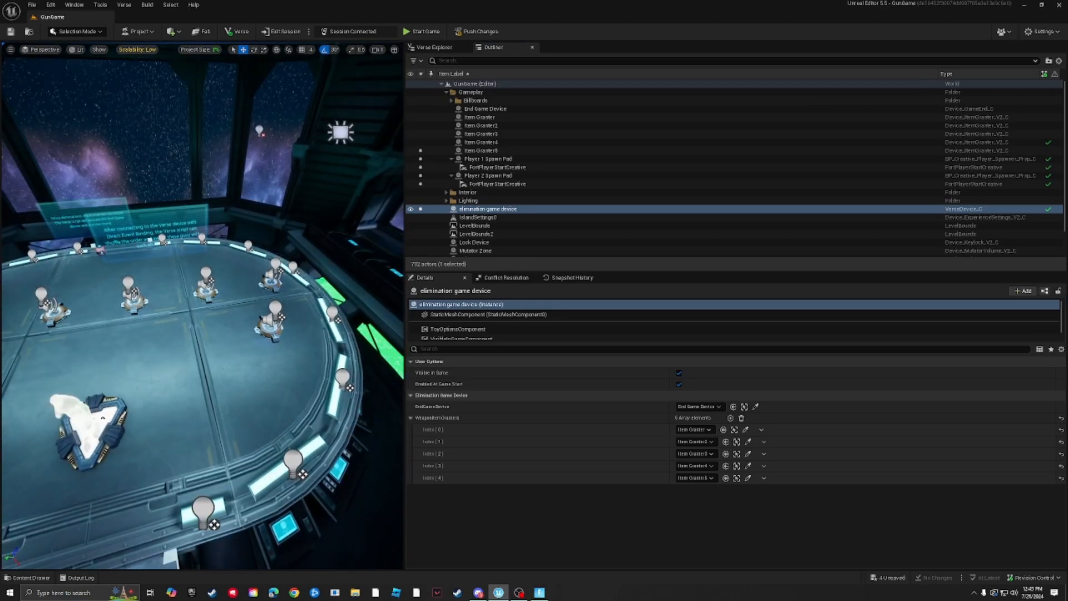
click(269, 329)
click(206, 291)
click(270, 285)
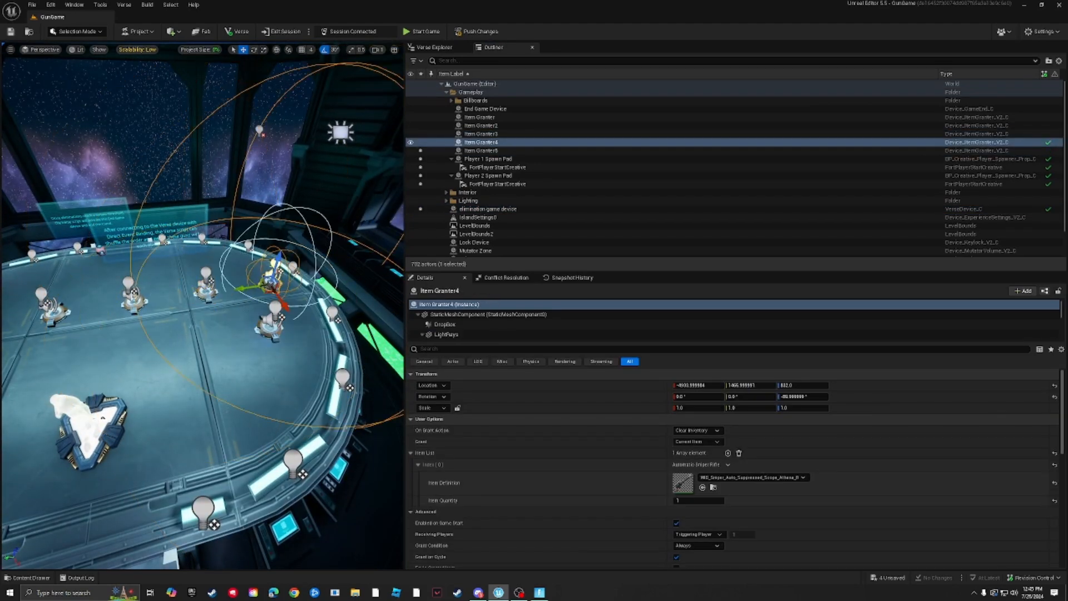
click(129, 293)
click(55, 314)
right_drag(55, 315, 337, 298)
Find the island settings in the Outliner by searching for "island", select them and enlarge their details area
click(479, 62)
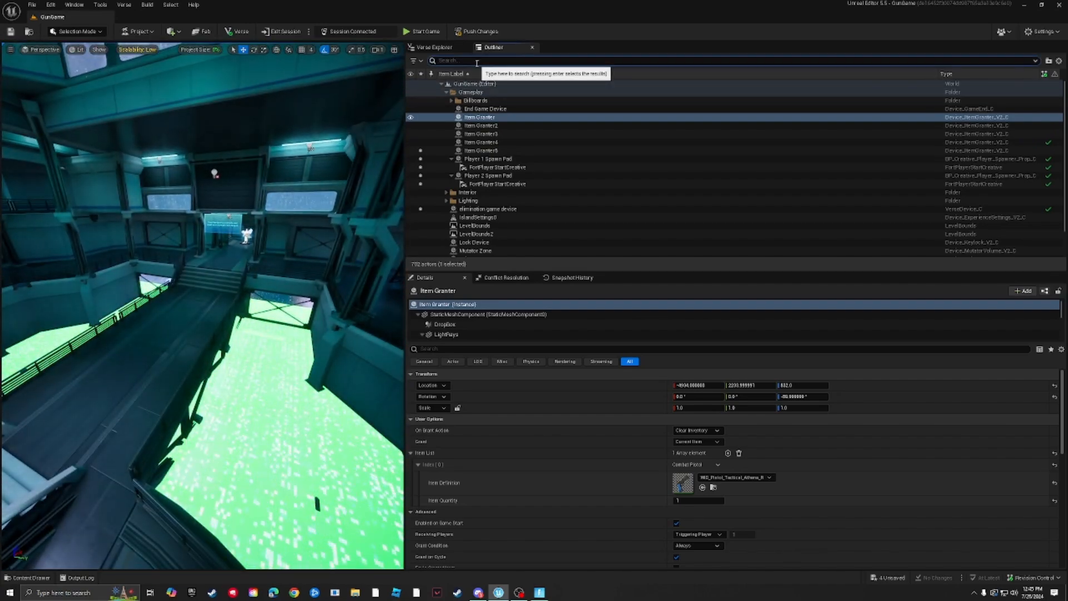
text(island)
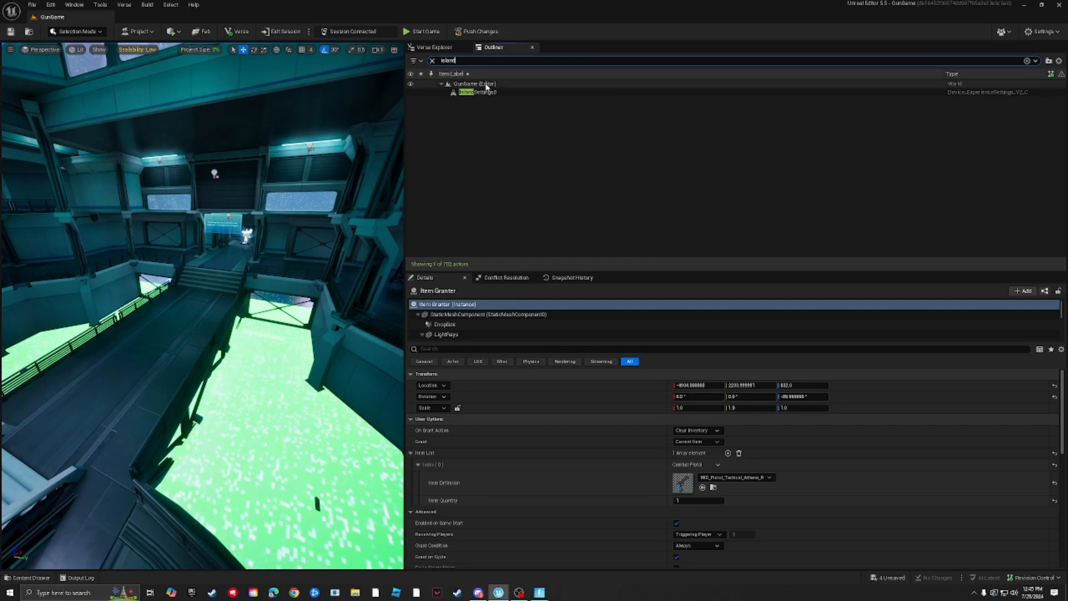
click(492, 91)
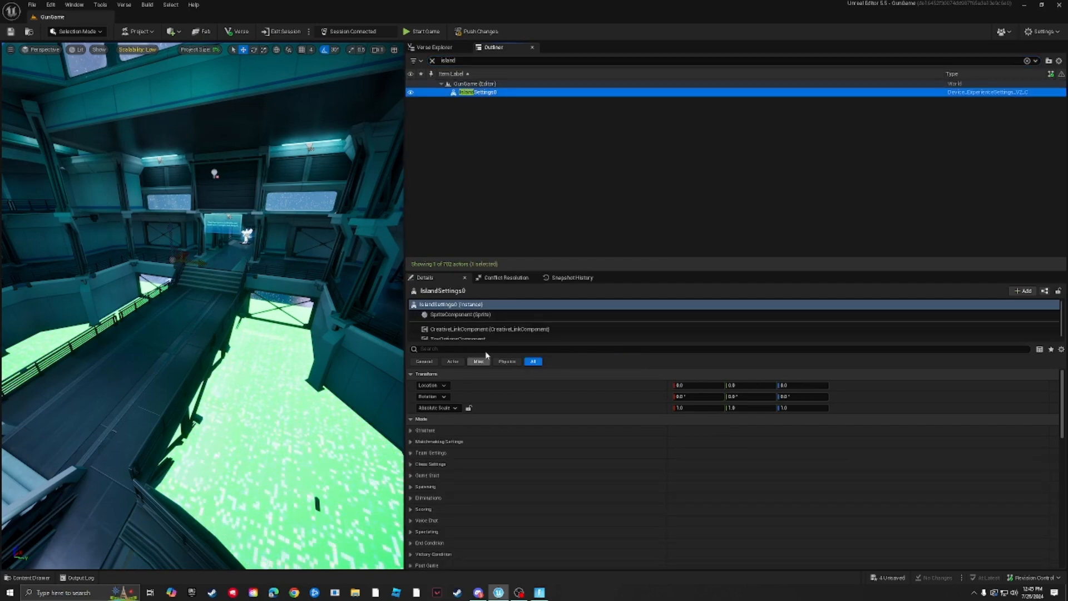
drag(404, 343, 119, 344)
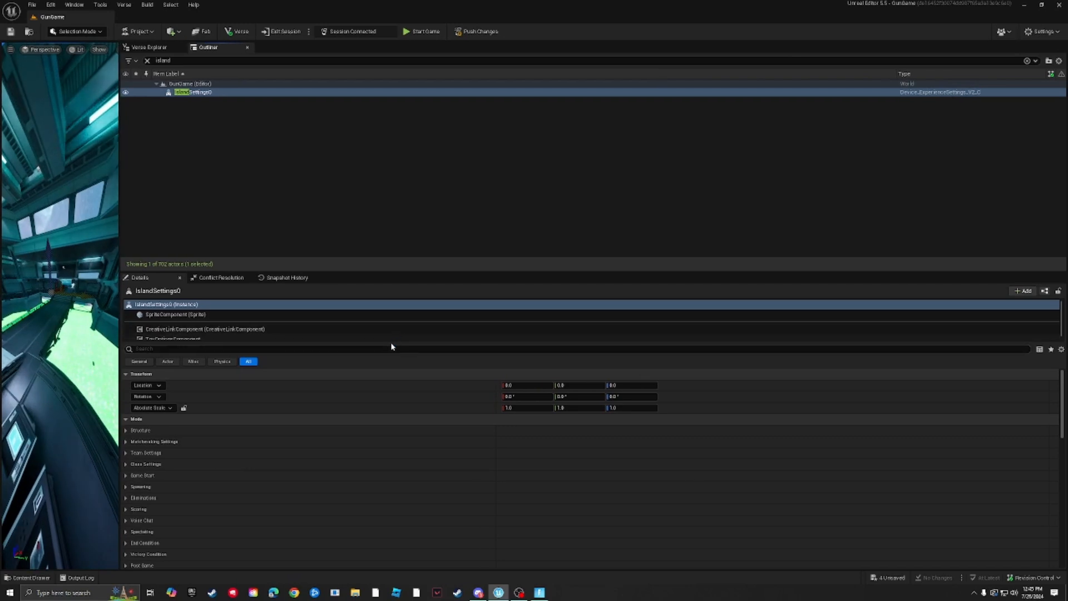
drag(390, 343, 388, 141)
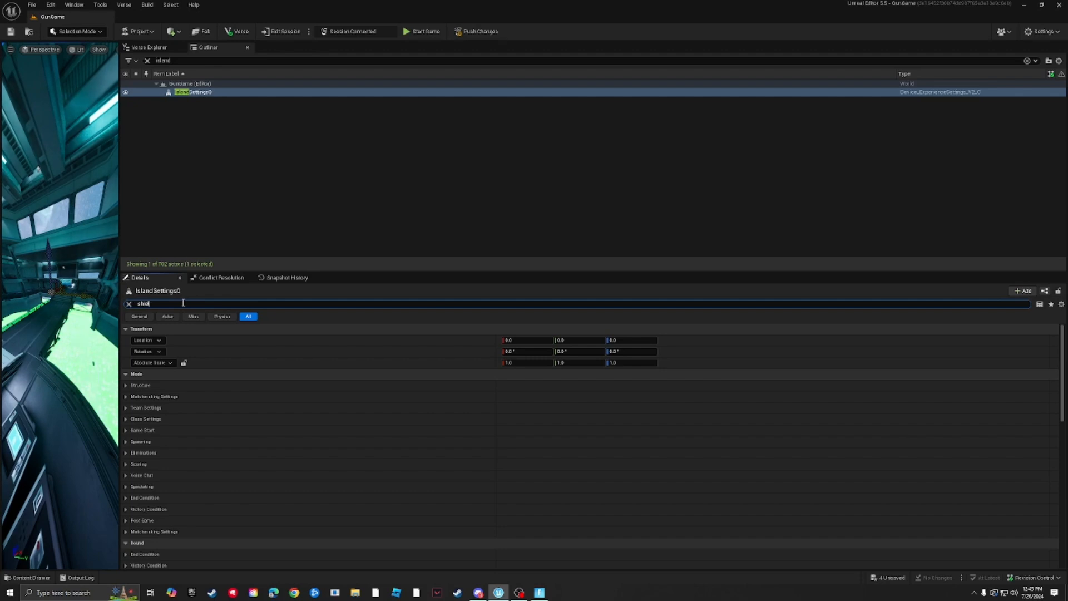
Filter the island settings for shield, health, mantling and sprint options in turn to examine each group
text(d)
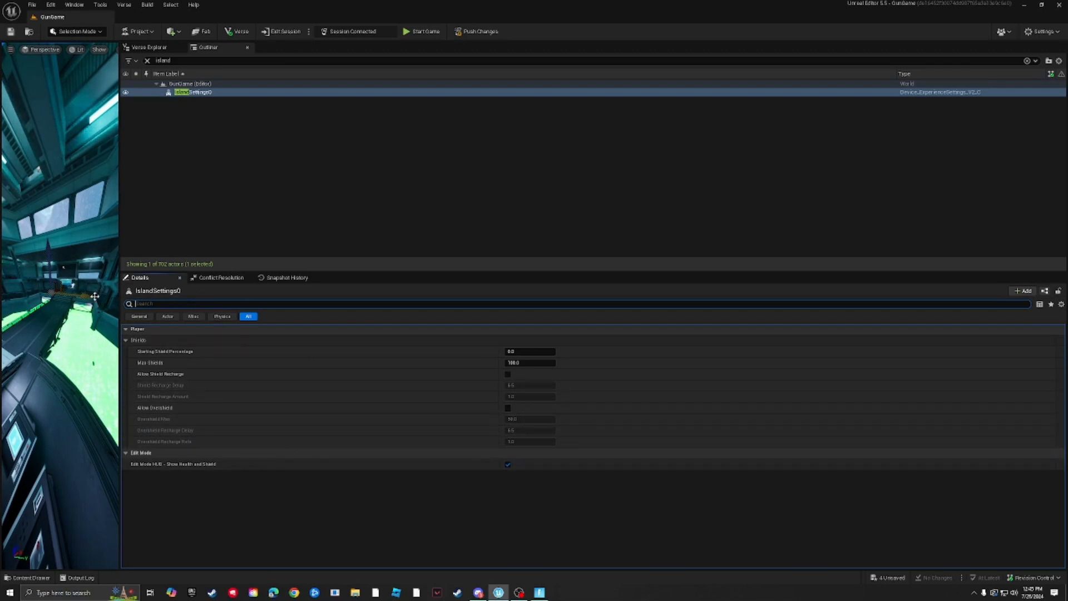
text(health)
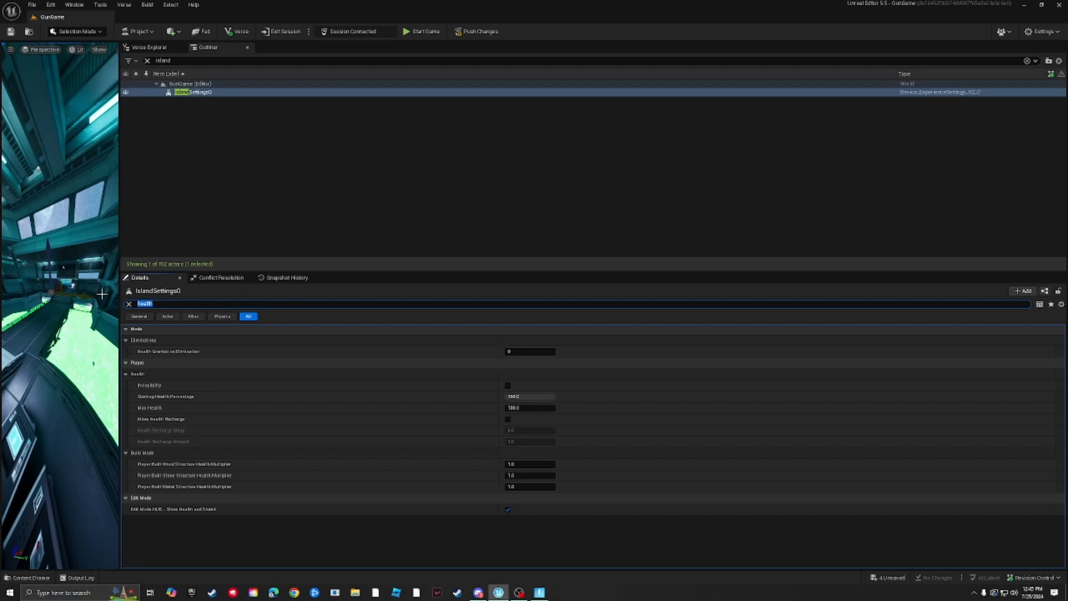
text(mantl)
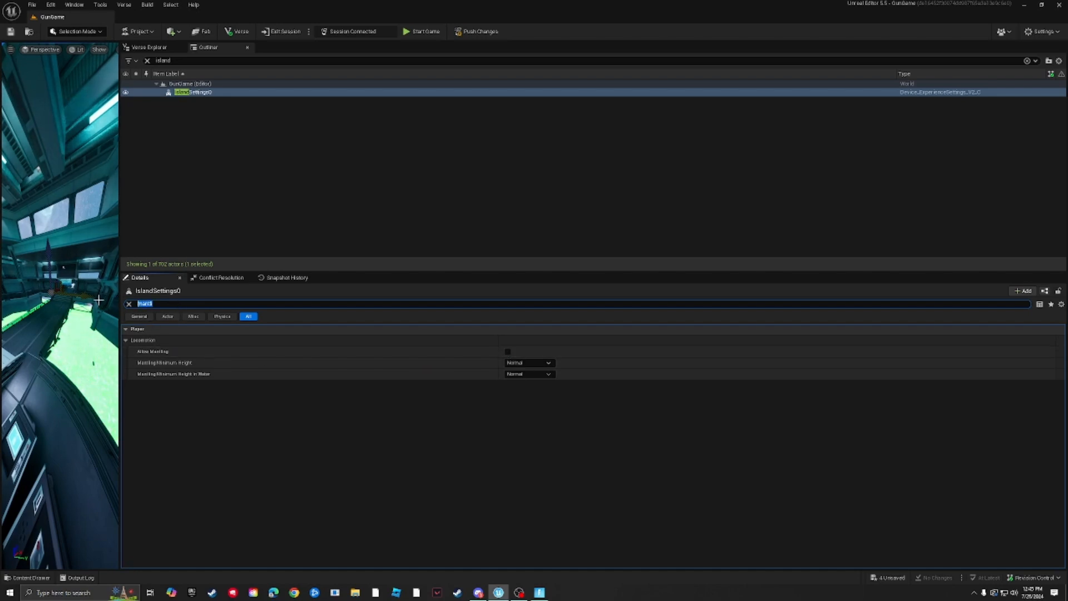
text(e)
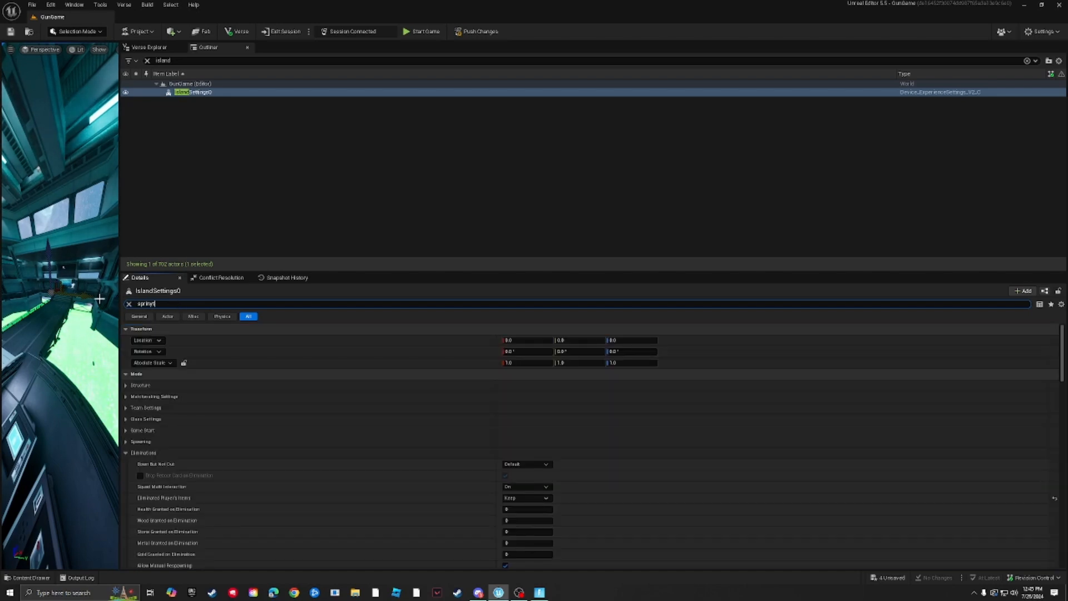
key(BackSpace)
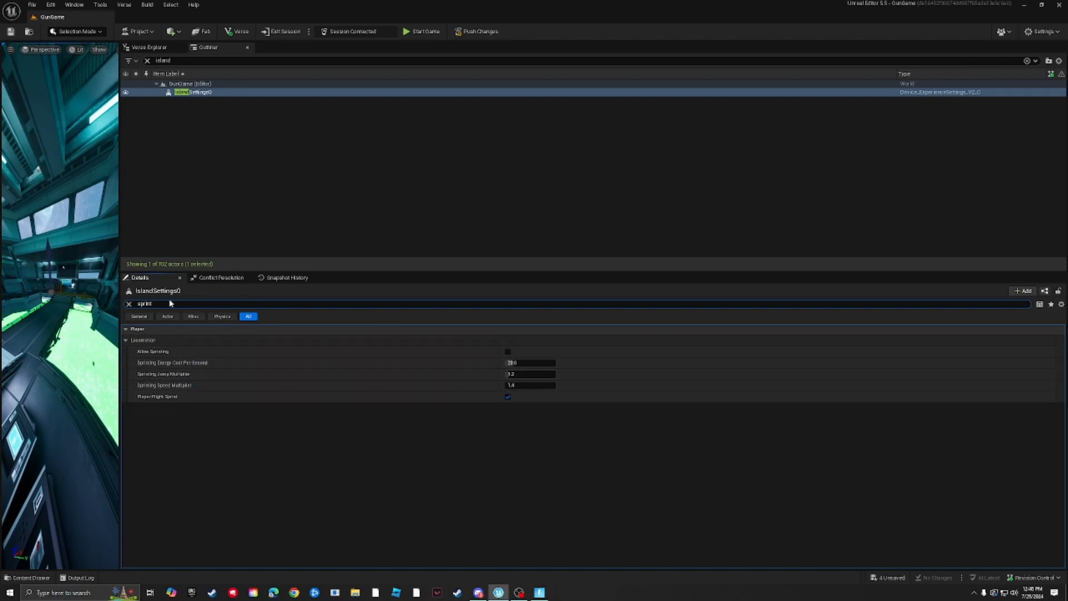
Clear the details filter, collapse the Locomotion group and set Allow Building to None in the island settings
key(BackSpace)
scroll(288, 463, down, 5)
scroll(289, 462, down, 5)
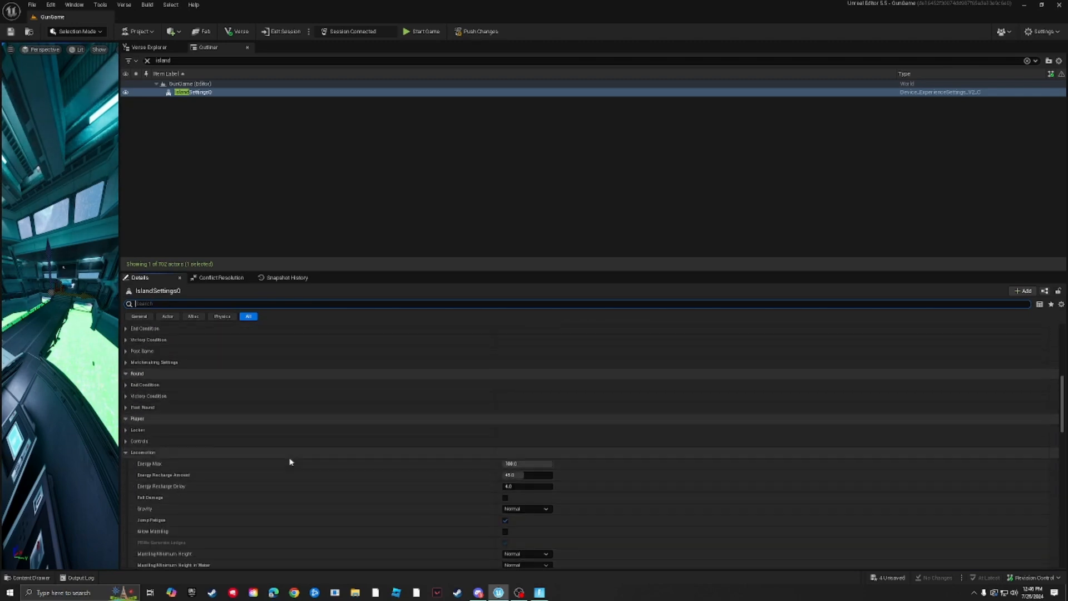
click(127, 452)
scroll(190, 473, down, 9)
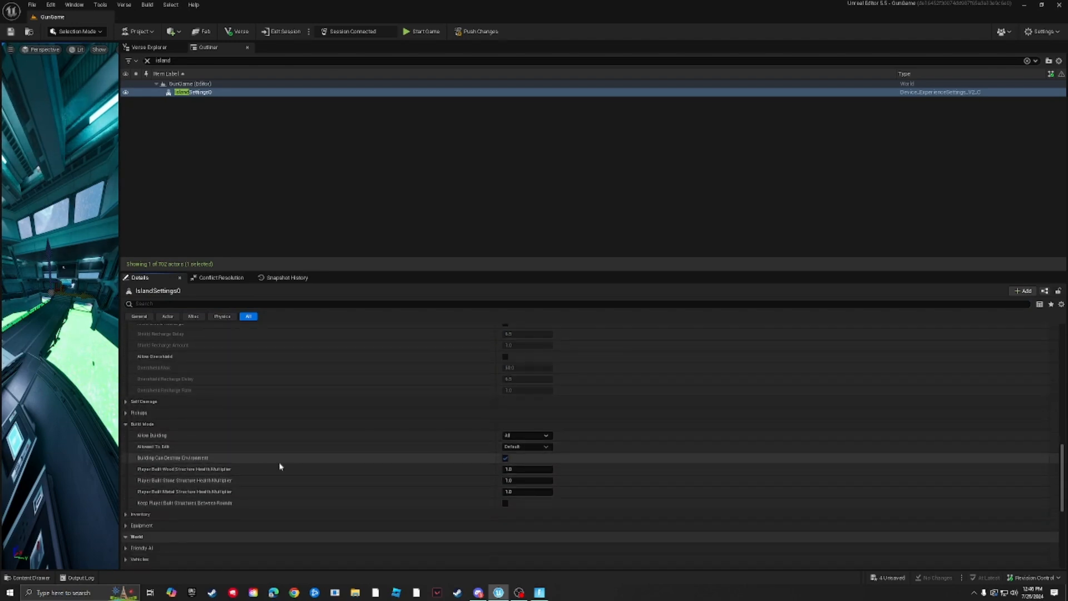
click(527, 437)
click(522, 443)
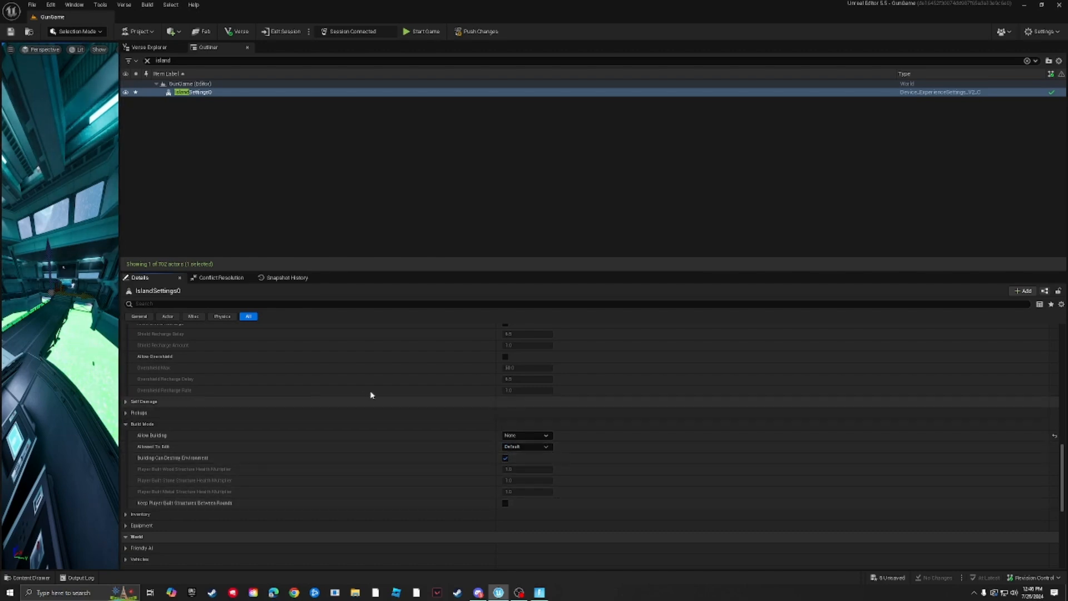
Filter the island settings for "time" and turn off the round's Time Limit end condition
scroll(276, 462, down, 5)
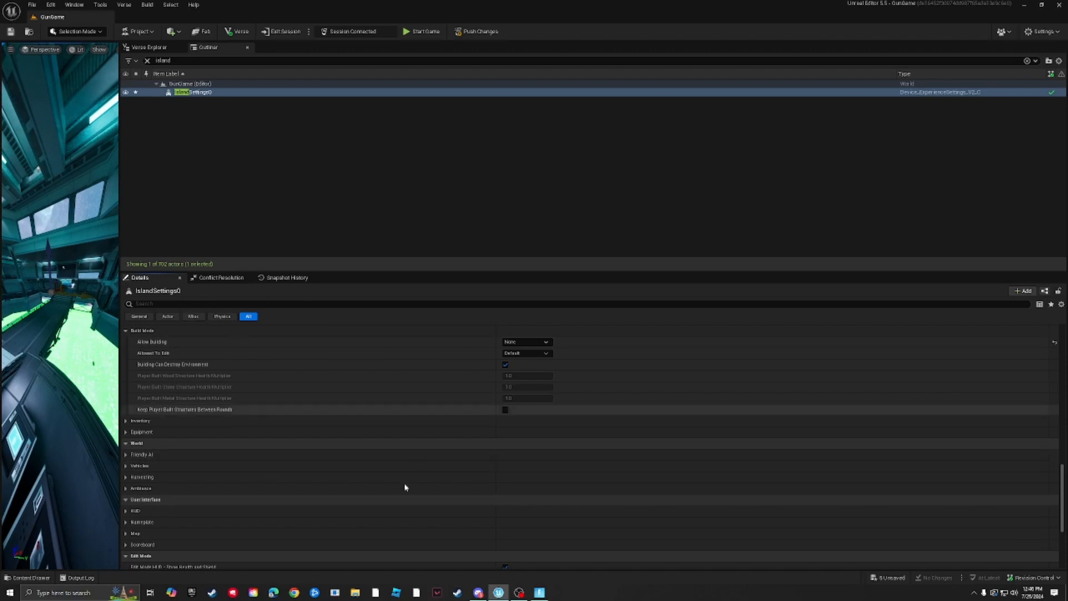
scroll(339, 402, down, 6)
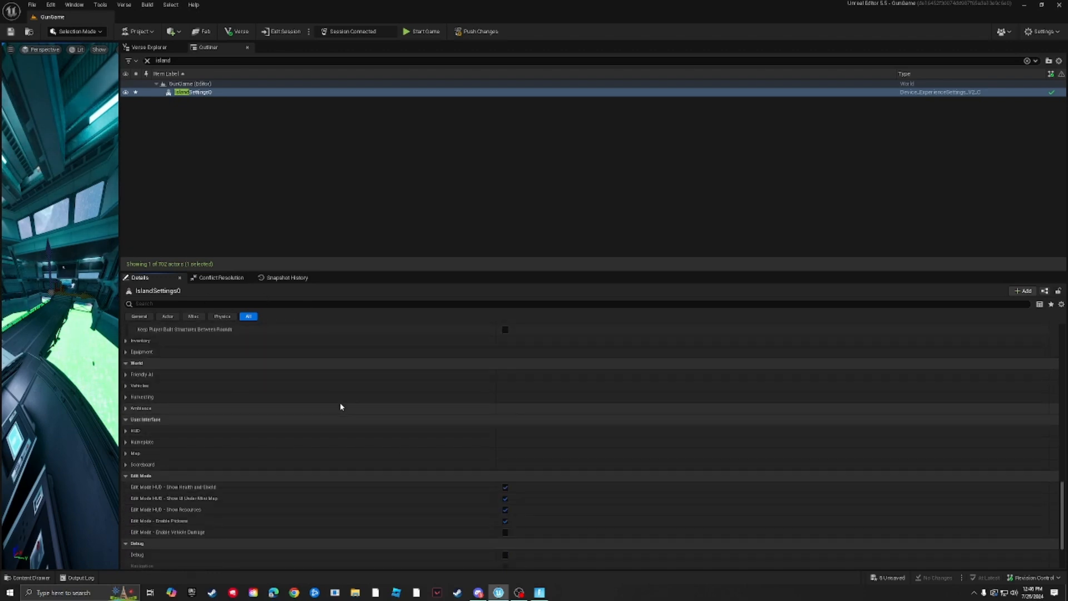
scroll(267, 512, down, 2)
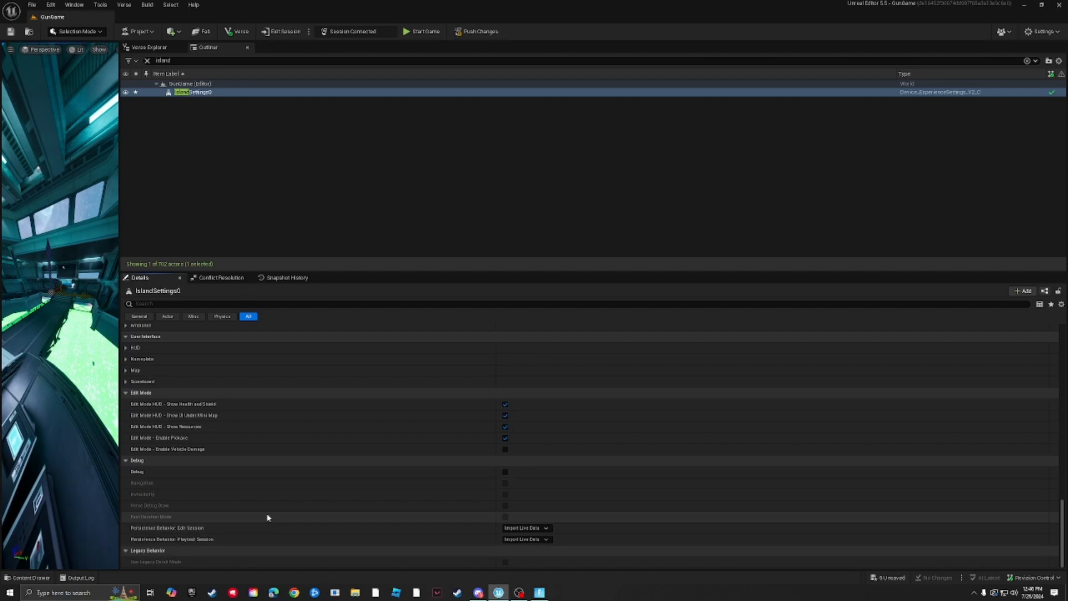
scroll(270, 504, up, 9)
scroll(163, 463, up, 2)
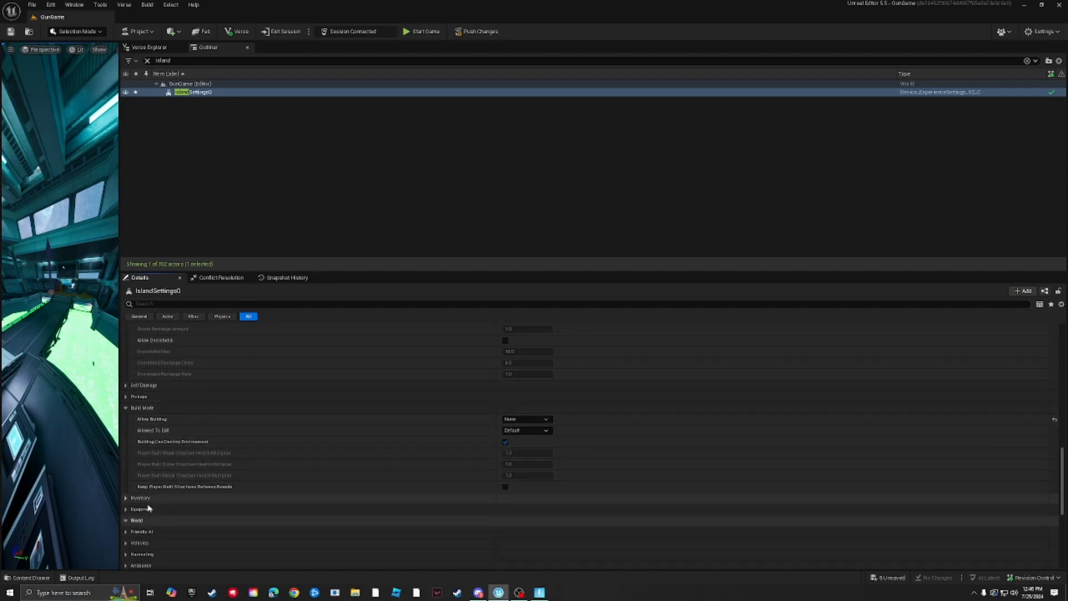
scroll(382, 518, up, 2)
scroll(386, 525, up, 12)
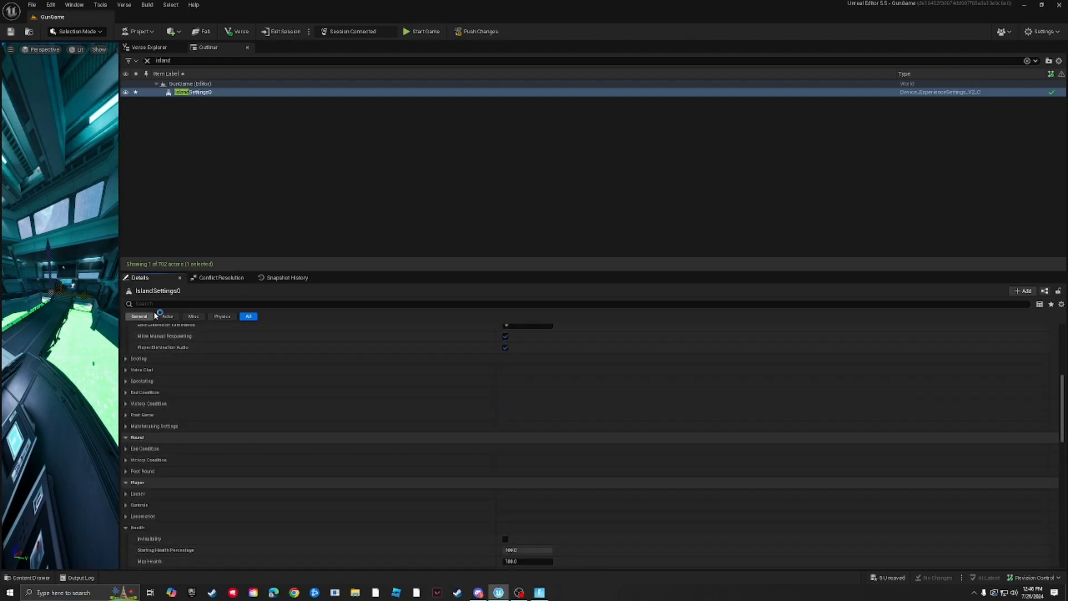
text(e)
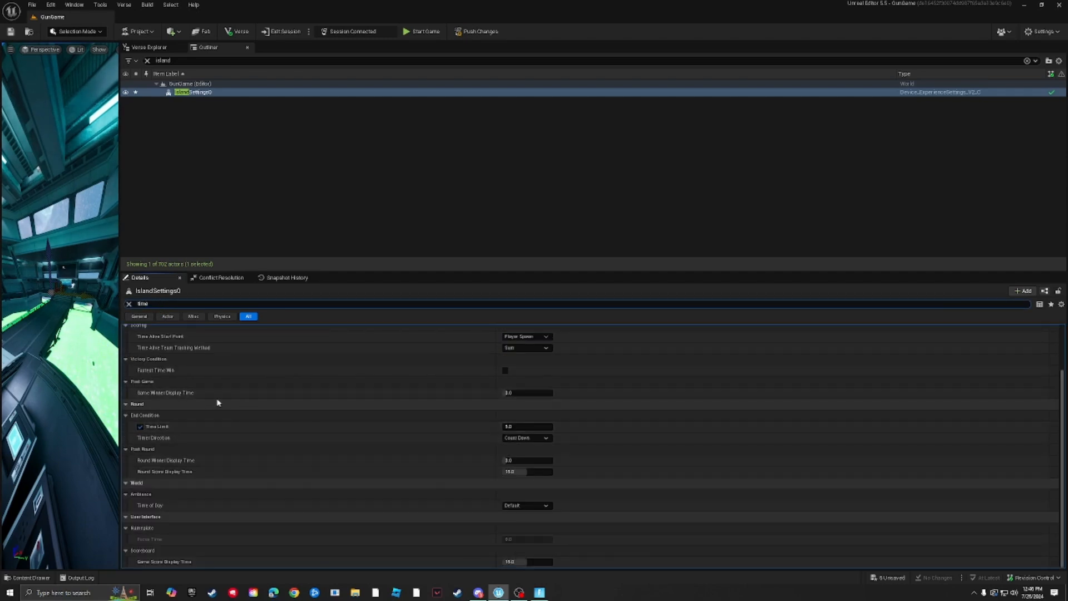
click(140, 427)
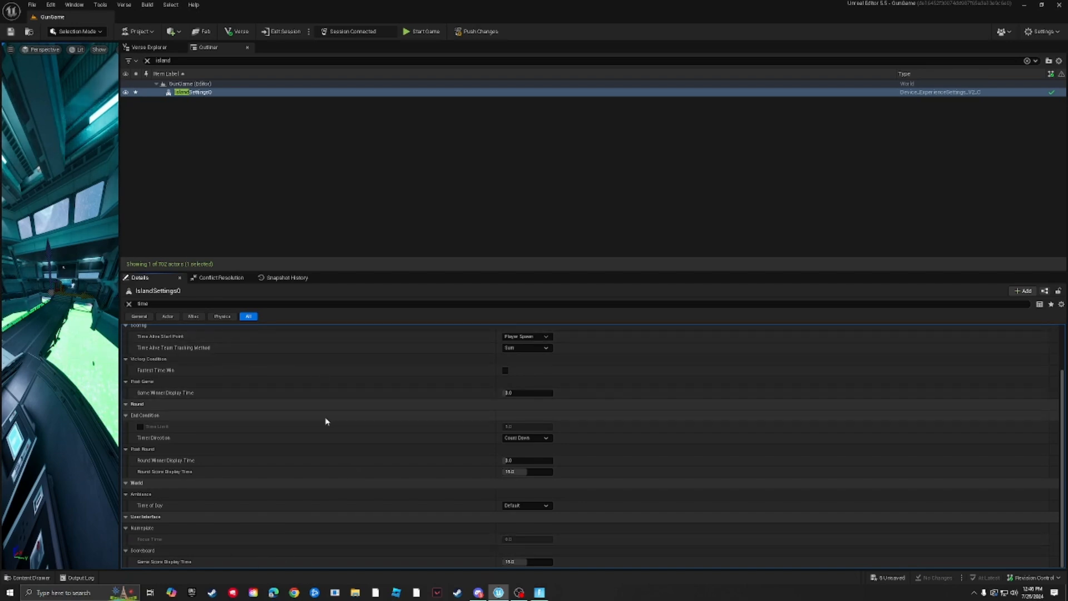
Enlarge the viewport and delete the glowing round button and the Blimp Gondola Sliding Doorway at the end of the corridor
right_drag(64, 268, 96, 263)
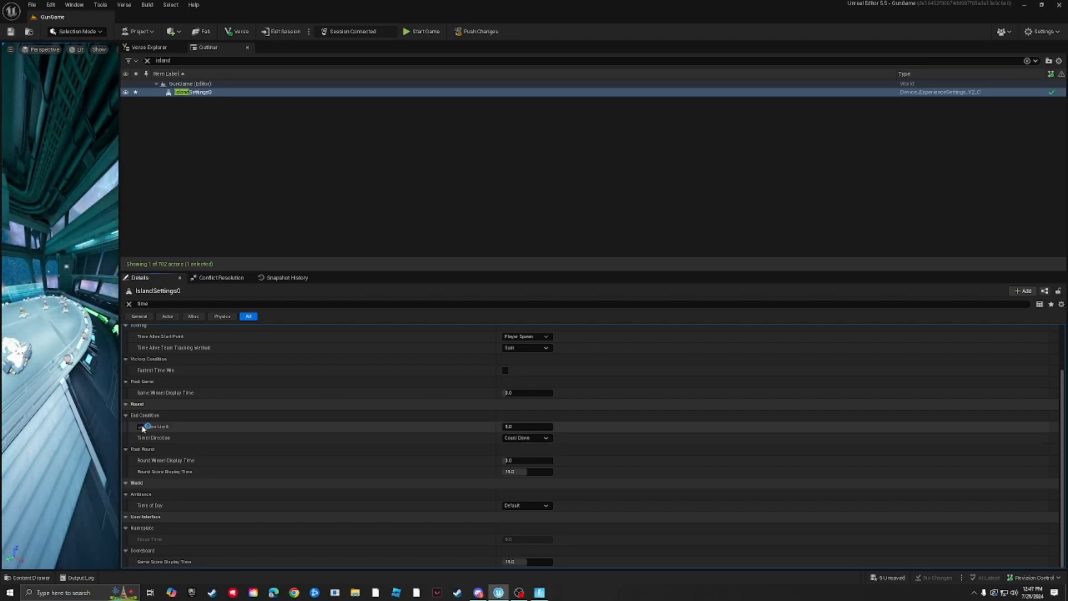
right_drag(78, 379, 67, 378)
drag(118, 420, 377, 420)
mouse_move(189, 311)
right_down()
mouse_move(317, 312)
mouse_move(206, 317)
mouse_move(161, 309)
mouse_move(139, 290)
mouse_move(131, 320)
mouse_move(184, 301)
right_up()
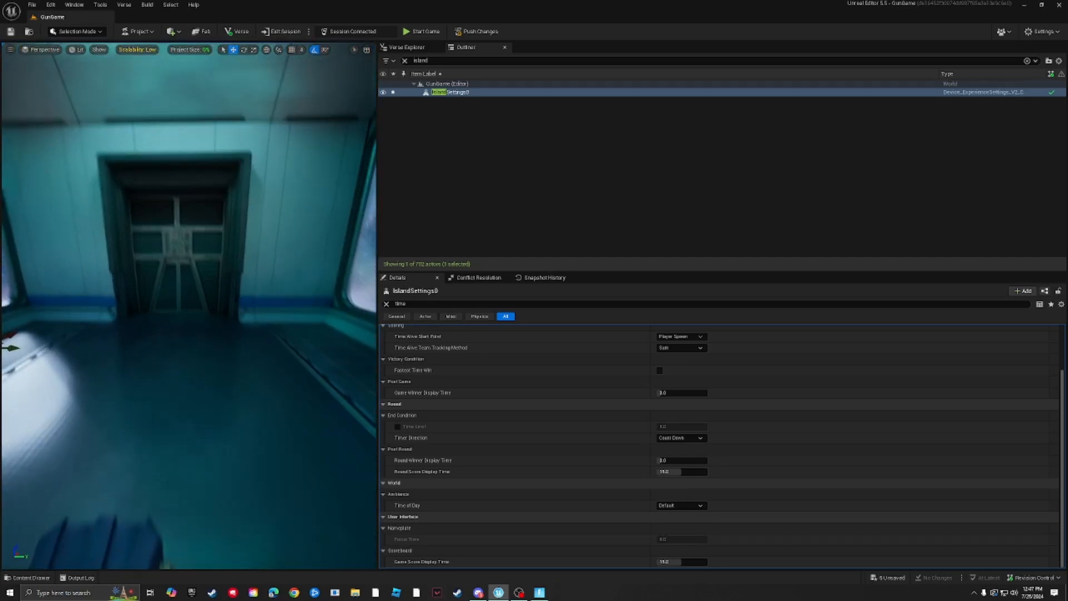
click(247, 306)
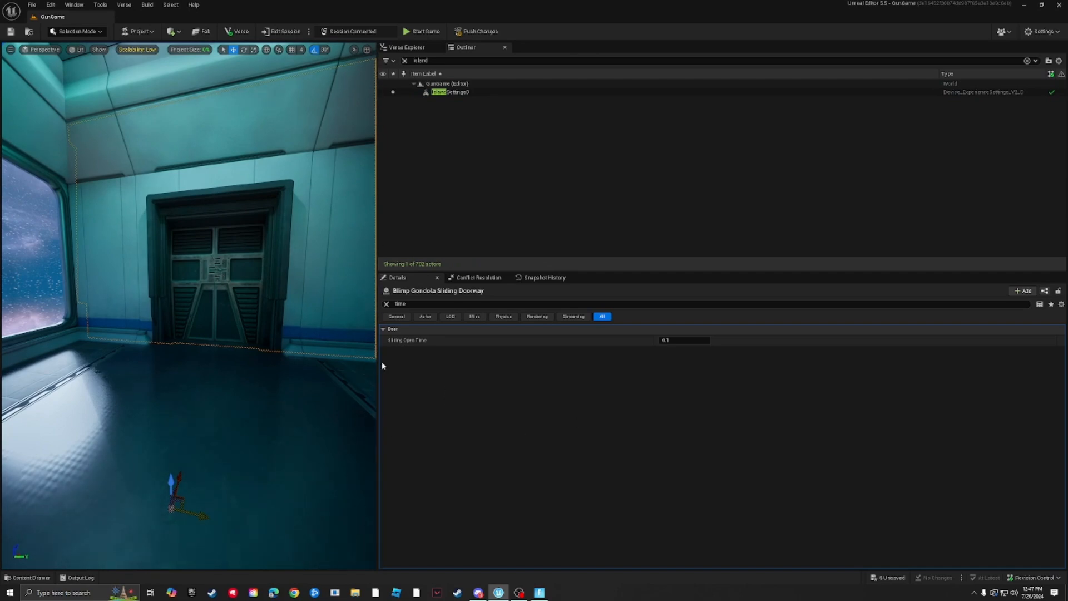
drag(377, 363, 691, 350)
right_drag(594, 341, 428, 332)
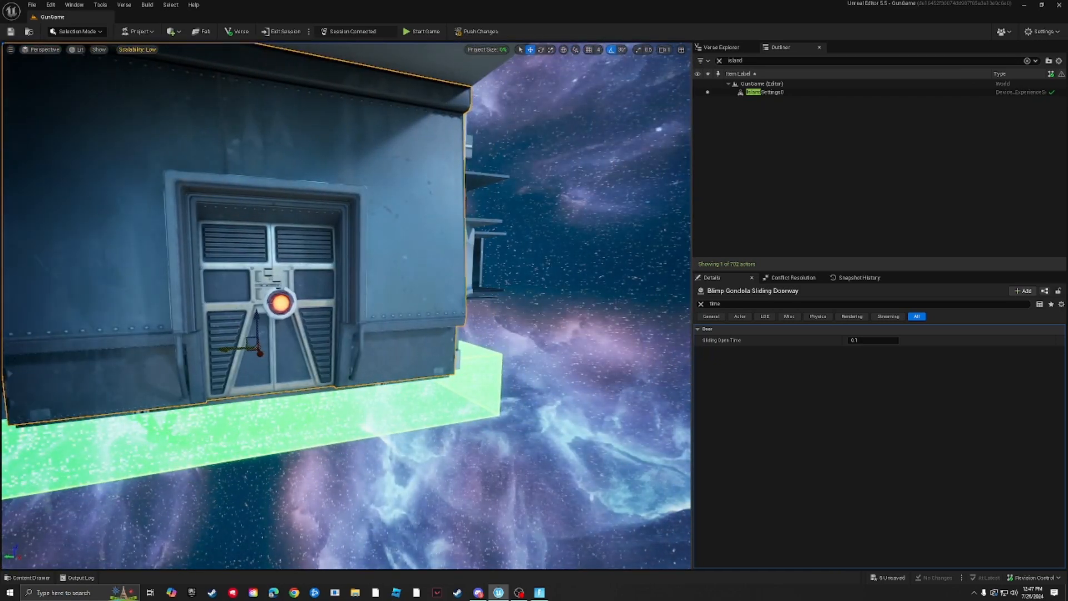
click(282, 292)
click(276, 296)
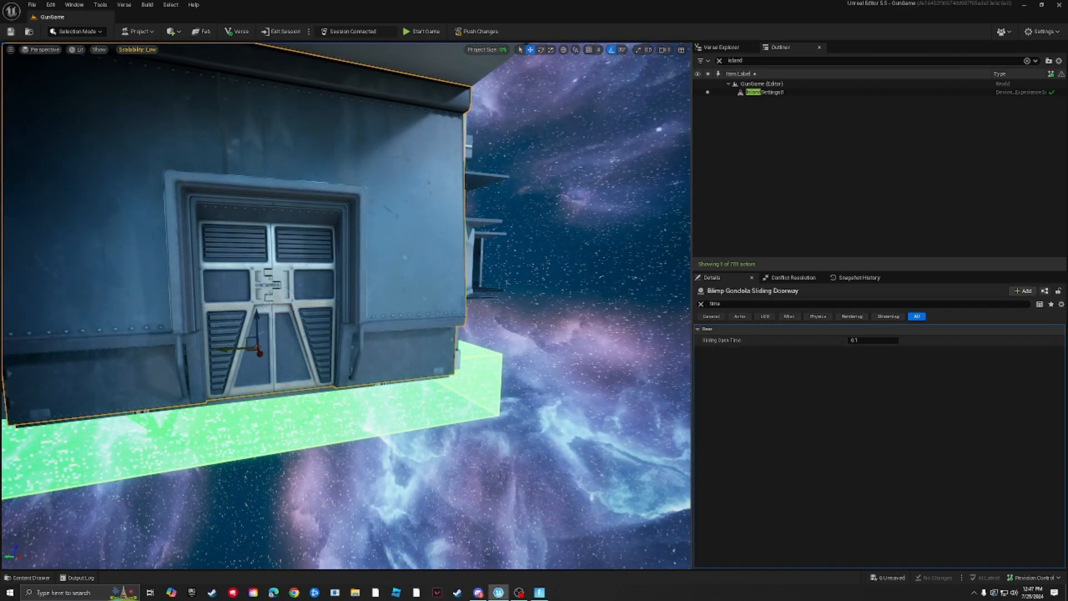
key(Delete)
click(357, 267)
key(Delete)
Move the starry backdrop plane beyond the open corridor end farther outward to make room for an extension
right_drag(356, 267, 356, 334)
click(306, 273)
right_drag(306, 272, 220, 333)
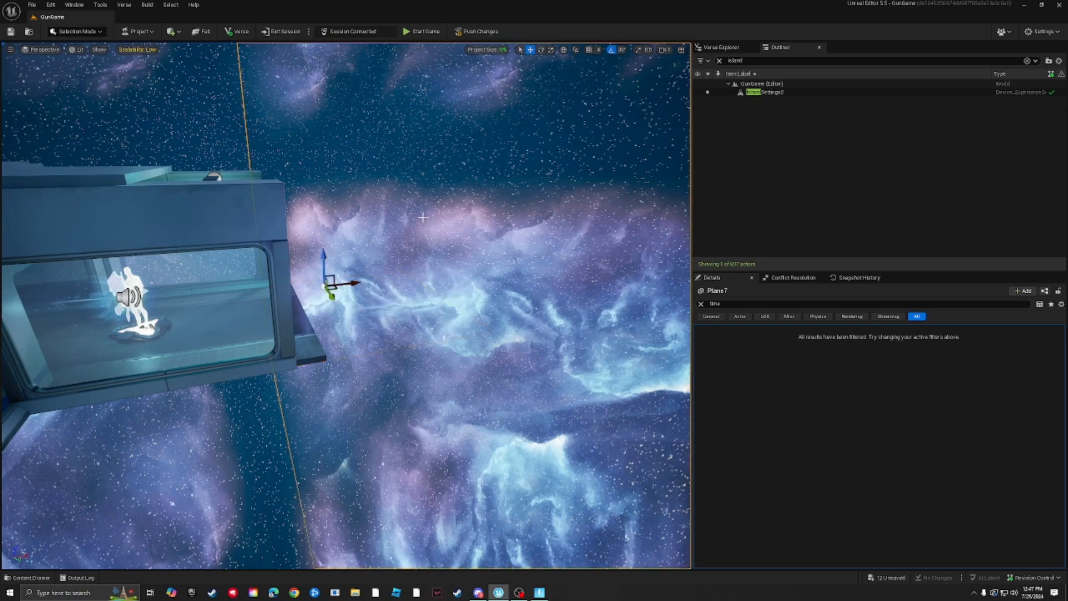
drag(354, 283, 685, 248)
right_drag(206, 279, 196, 332)
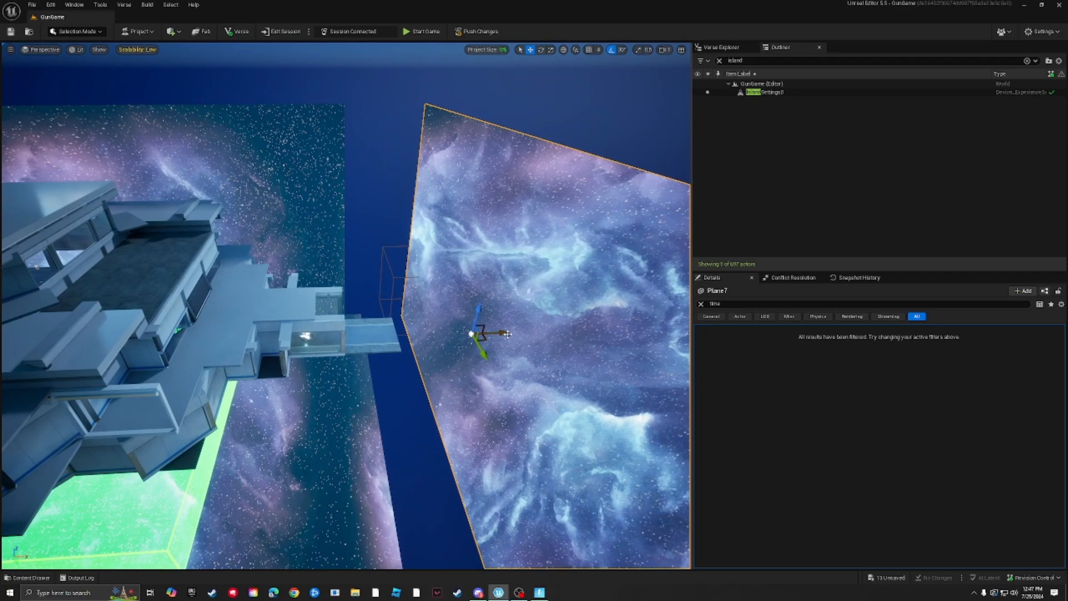
drag(508, 334, 671, 327)
mouse_move(671, 328)
right_down()
mouse_move(765, 340)
mouse_move(676, 334)
right_up()
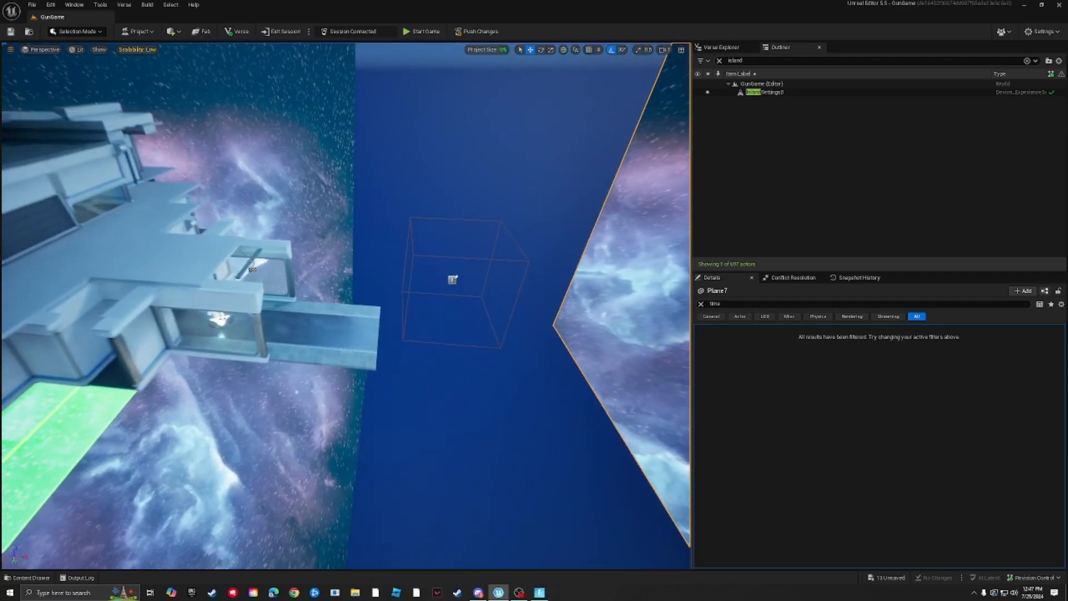
Duplicate the windowed corridor walls on both sides outward so they line the exposed floor section
key(w)
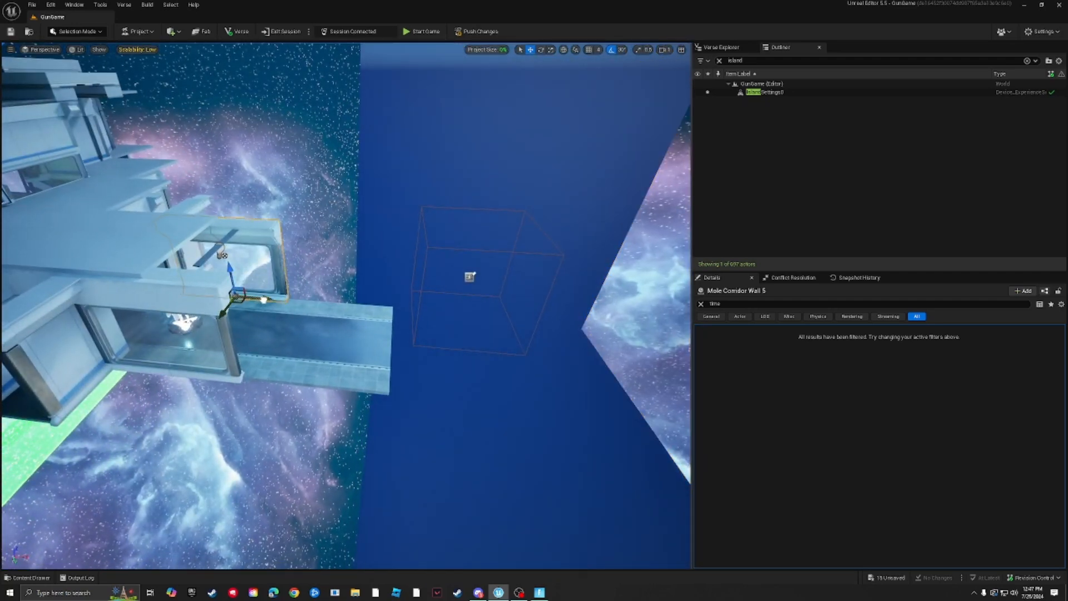
alt+drag(264, 299, 390, 295)
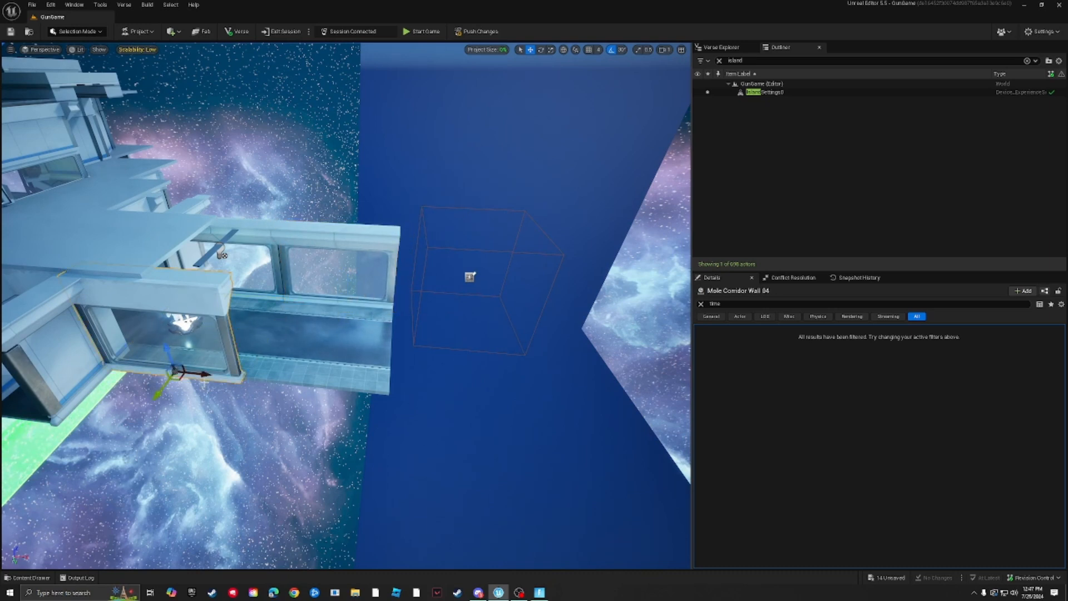
alt+drag(205, 373, 356, 373)
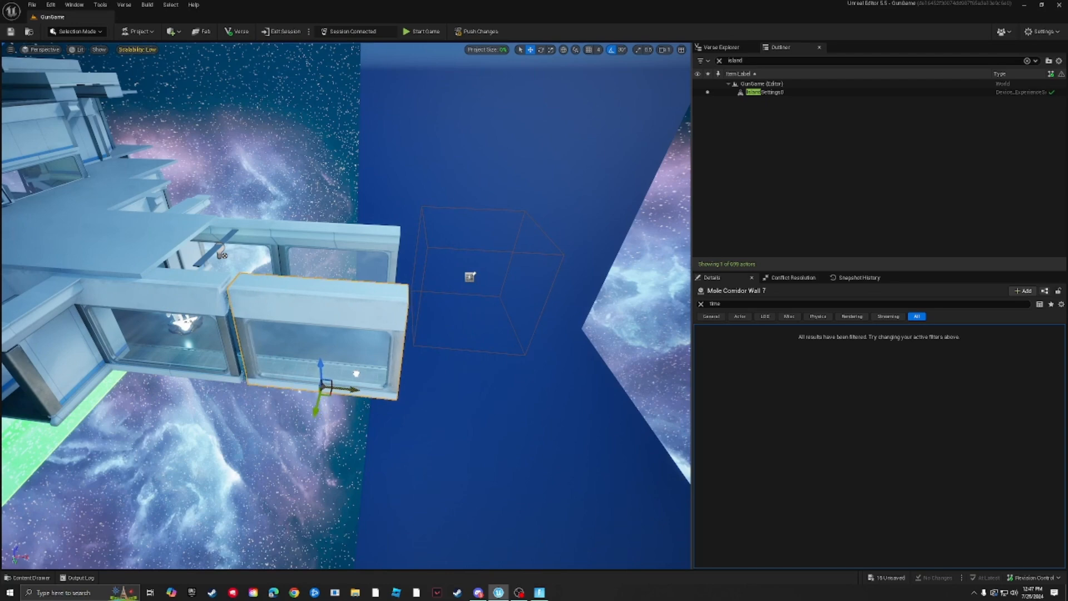
Duplicate the roof panel twice along the corridor to cover the new wall section
right_drag(346, 375, 291, 370)
click(268, 224)
alt+drag(272, 223, 380, 258)
right_drag(380, 259, 433, 298)
alt+drag(389, 336, 468, 339)
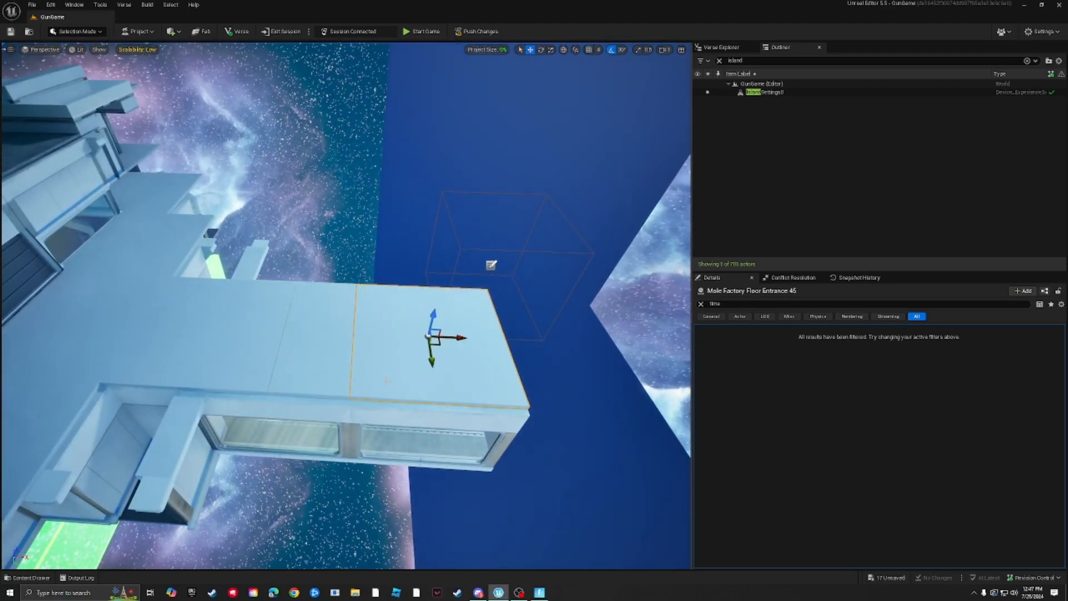
Select the ten roof, wall and floor pieces of the corridor's end and duplicate them outward as a group to lengthen the corridor
right_drag(469, 339, 375, 321)
click(360, 250)
ctrl+click(363, 345)
ctrl+click(214, 210)
ctrl+click(284, 175)
ctrl+click(523, 164)
ctrl+click(593, 211)
ctrl+click(438, 87)
right_drag(438, 88, 564, 322)
key(w)
key(e)
key(s)
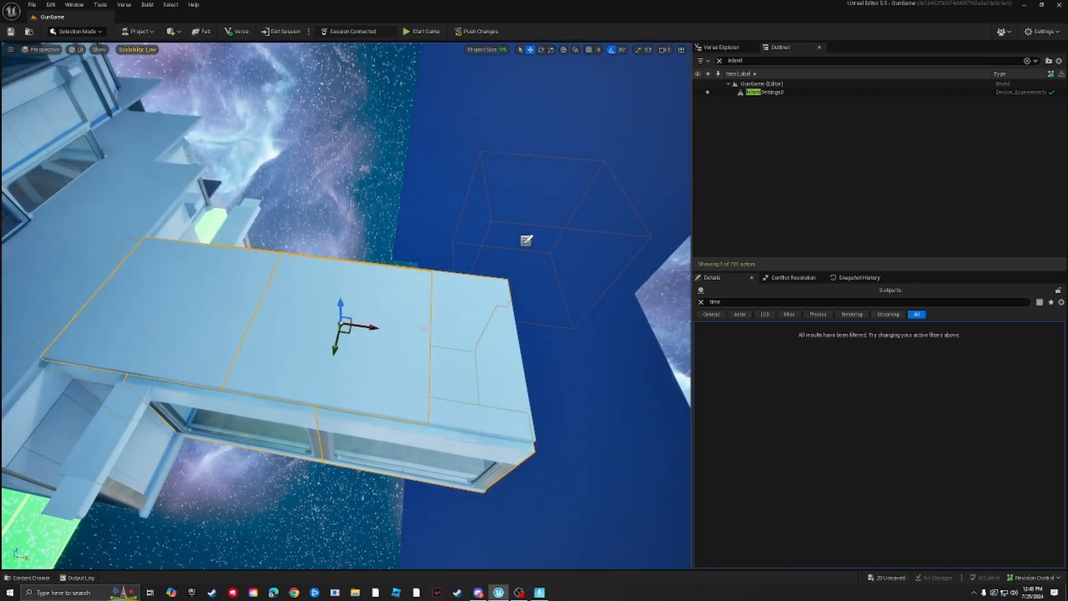
ctrl+click(477, 332)
right_drag(477, 332, 515, 290)
key(s)
key(d)
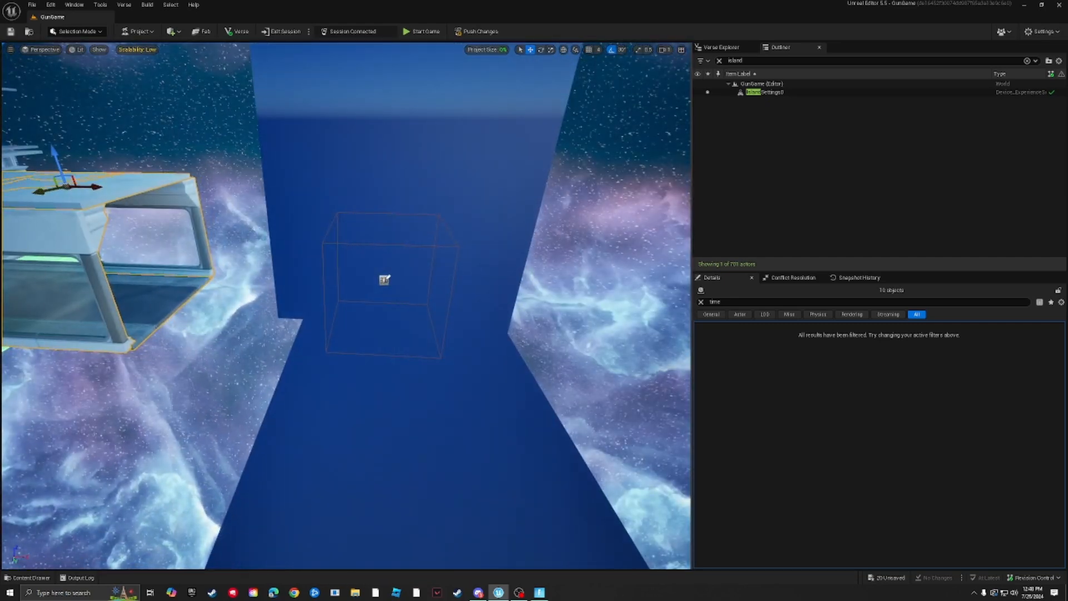
alt+drag(93, 188, 507, 272)
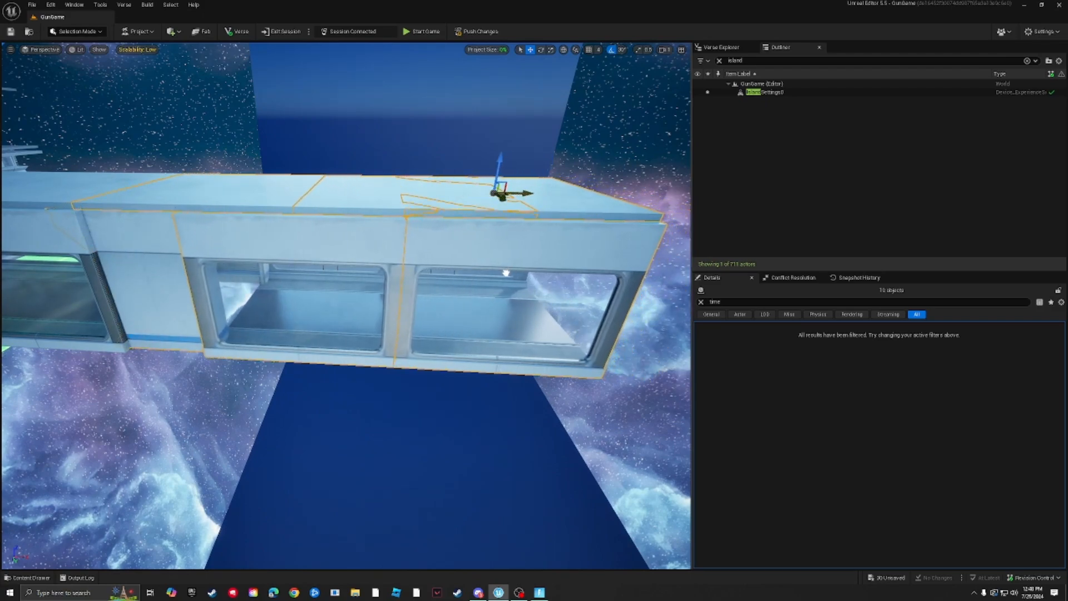
right_drag(506, 272, 529, 325)
Set the rotation snap to 90° and rotate the side wall at the corridor's new end by 90°
click(530, 325)
click(292, 300)
right_drag(292, 300, 363, 315)
click(541, 50)
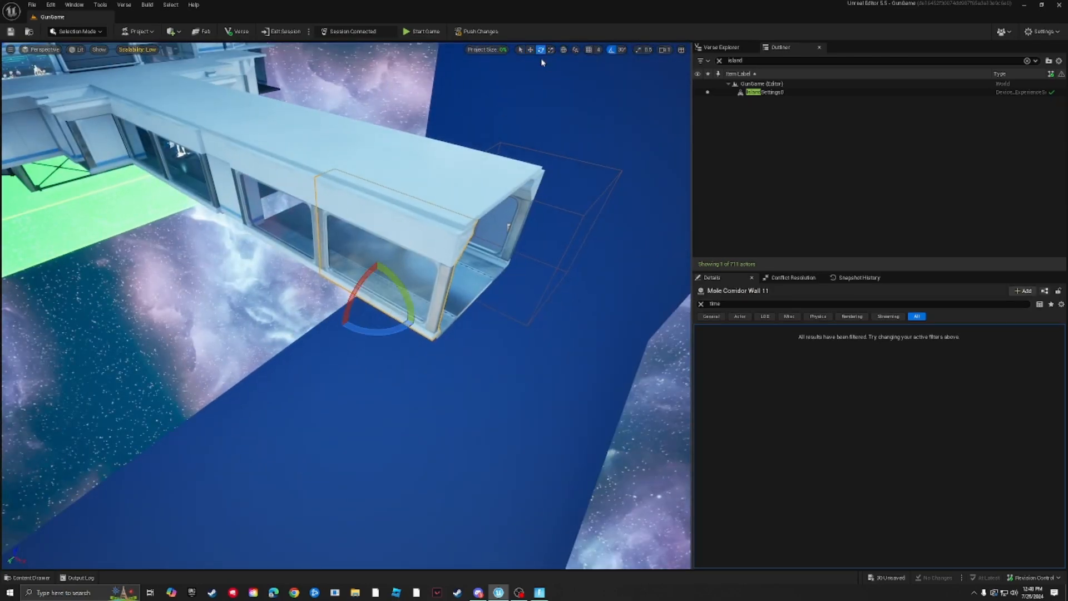
click(624, 52)
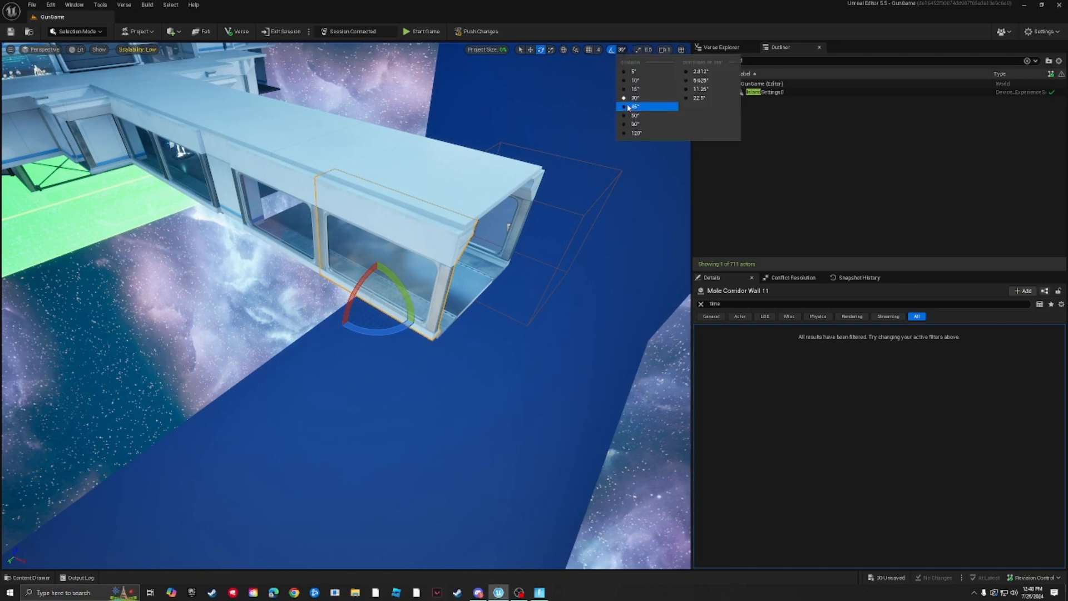
click(629, 133)
drag(414, 324, 412, 342)
Move the rotated wall outward and align it with the edge of the new side opening
key(r)
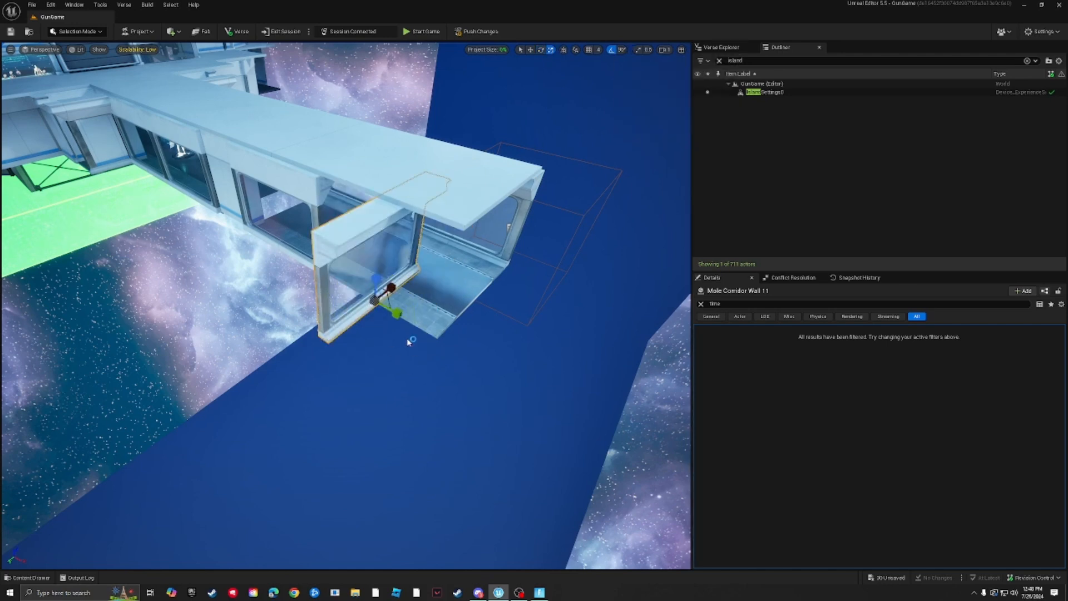
drag(356, 315, 282, 340)
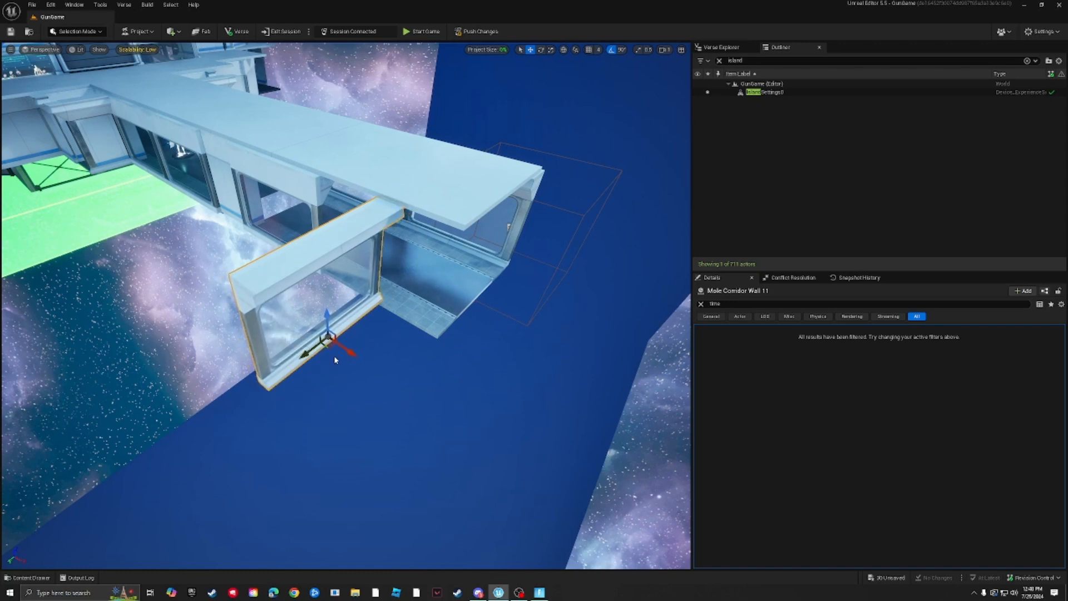
drag(352, 351, 288, 321)
right_drag(288, 321, 264, 335)
Duplicate the end floor panel sideways into the side opening and copy the opposite corridor wall onto its outer edge
click(289, 336)
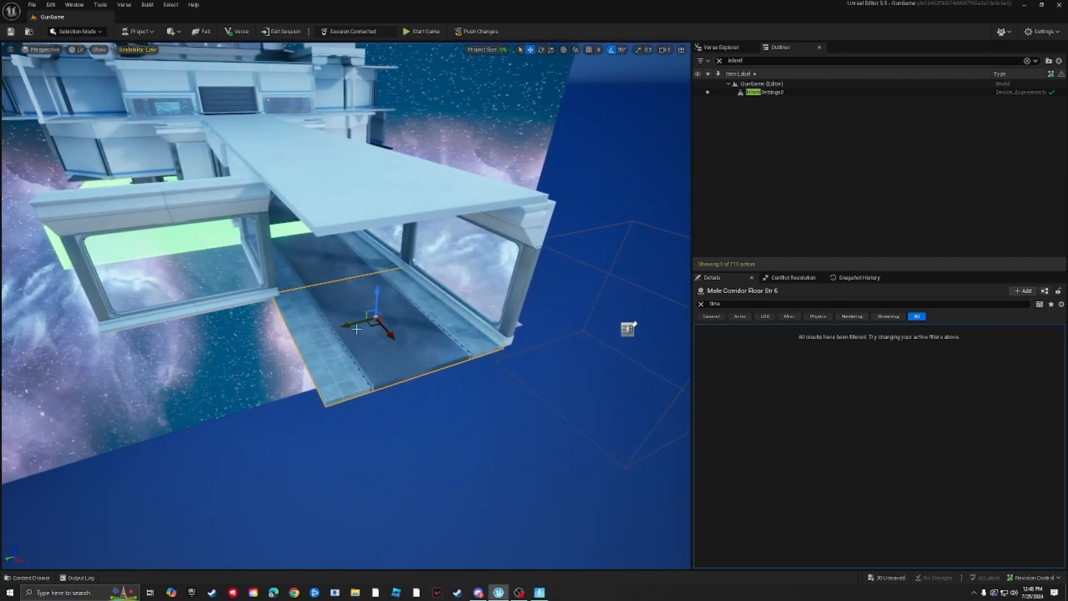
alt+drag(353, 324, 162, 356)
click(501, 288)
right_drag(501, 288, 484, 286)
alt+drag(463, 286, 341, 364)
key(e)
key(d)
right_drag(246, 374, 167, 374)
key(r)
drag(198, 287, 190, 286)
right_drag(210, 290, 423, 312)
Duplicate the rotated side wall to the other side of the branch, turn it around and align it with the floor's edge
click(239, 278)
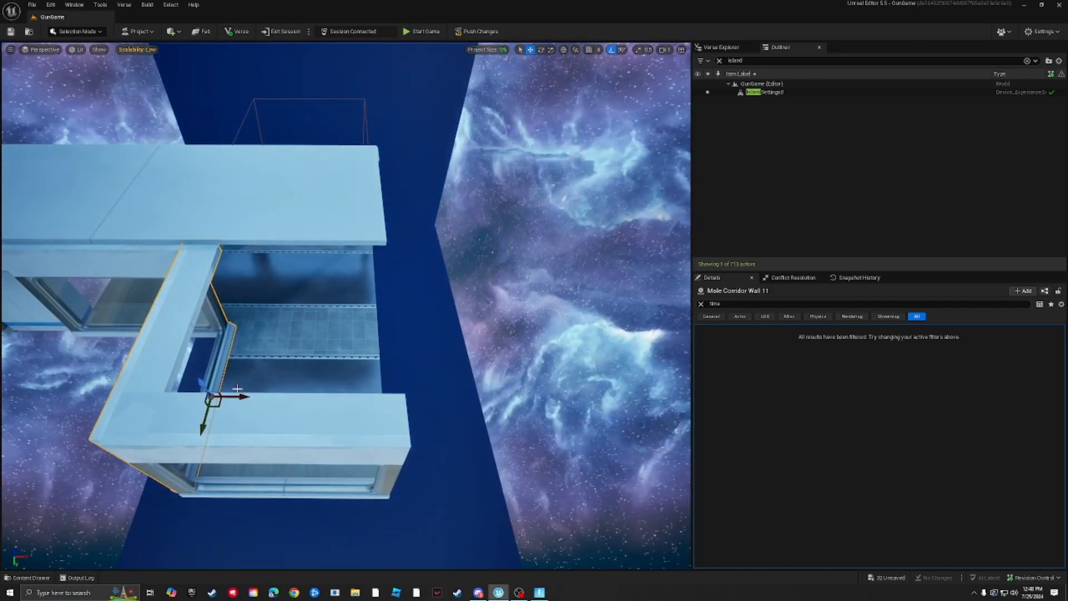
alt+drag(231, 400, 384, 396)
key(e)
key(r)
key(e)
drag(339, 435, 259, 417)
key(w)
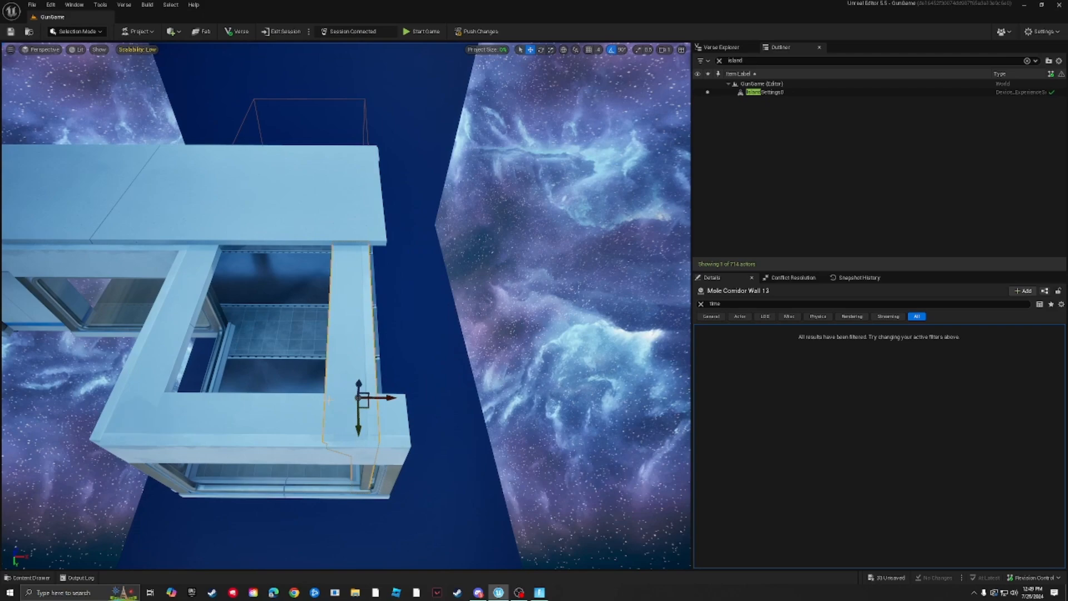
drag(389, 399, 410, 398)
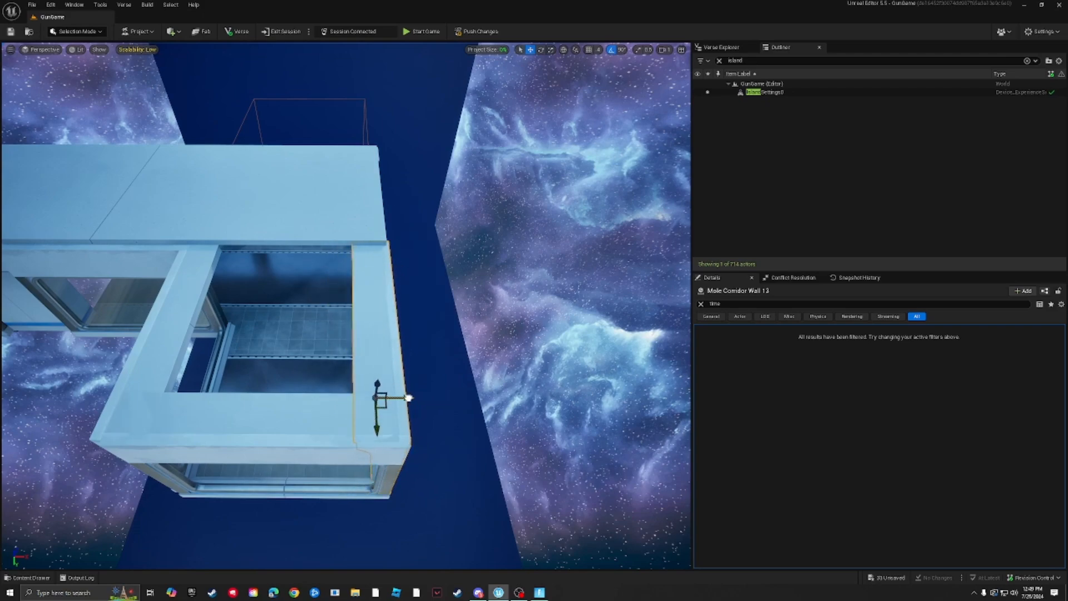
right_drag(409, 399, 473, 364)
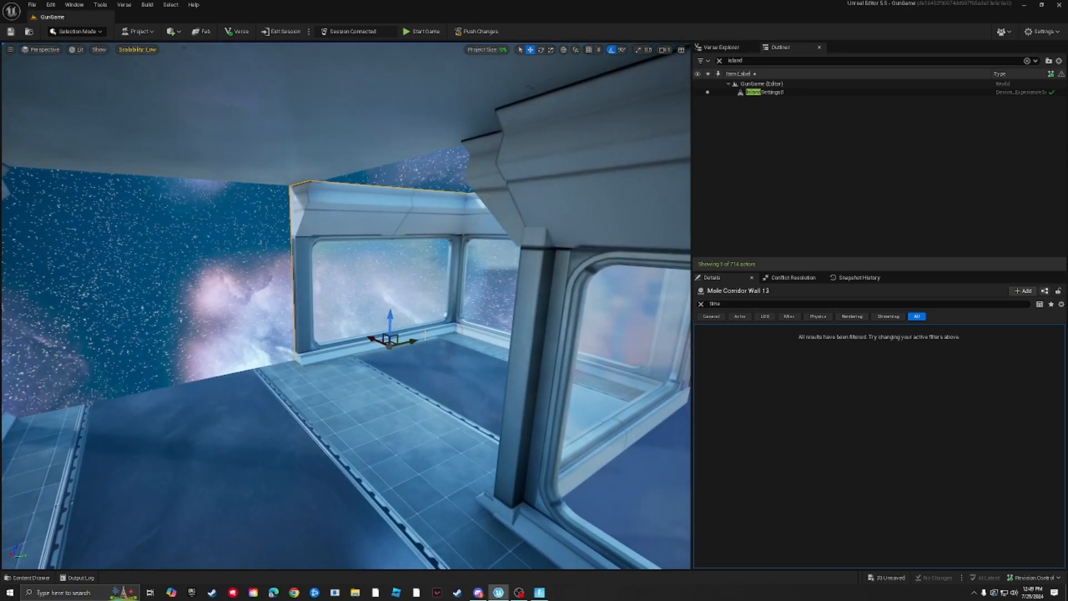
Duplicate that wall along its length to close off the open end of the main corridor
alt+drag(412, 339, 211, 360)
right_drag(210, 360, 138, 362)
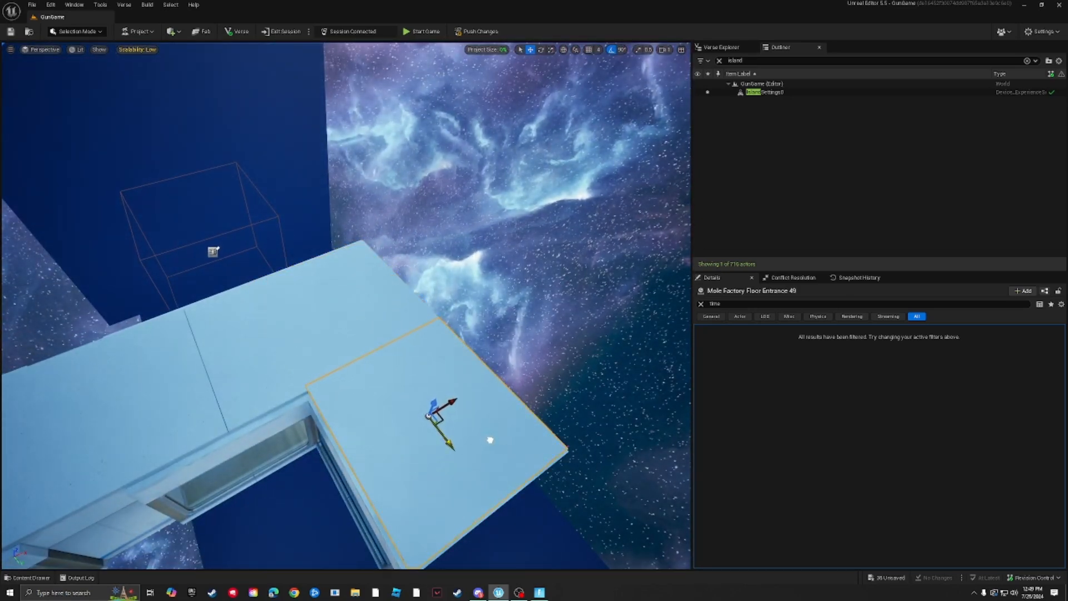
Duplicate the corridor floor section and place the copy at the junction between the main corridor and its new end section
right_drag(492, 442, 440, 283)
click(367, 415)
alt+drag(440, 264, 226, 344)
right_drag(227, 343, 263, 313)
right_drag(334, 244, 324, 245)
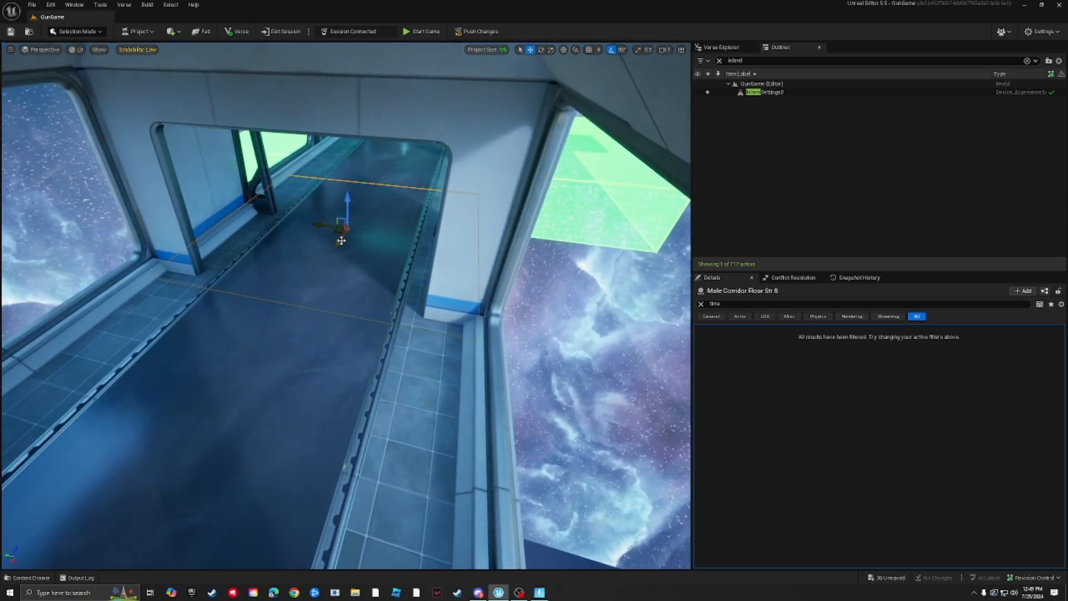
click(261, 343)
right_drag(262, 343, 51, 324)
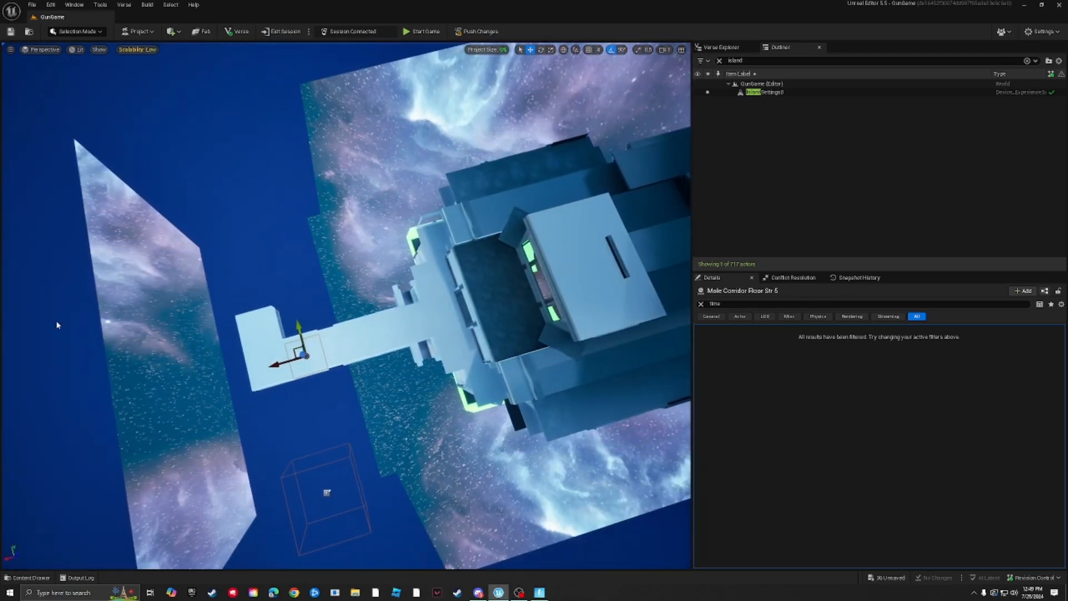
Stretch the space backdrop planes outward so they surround the extended corridor and its side branch
click(357, 165)
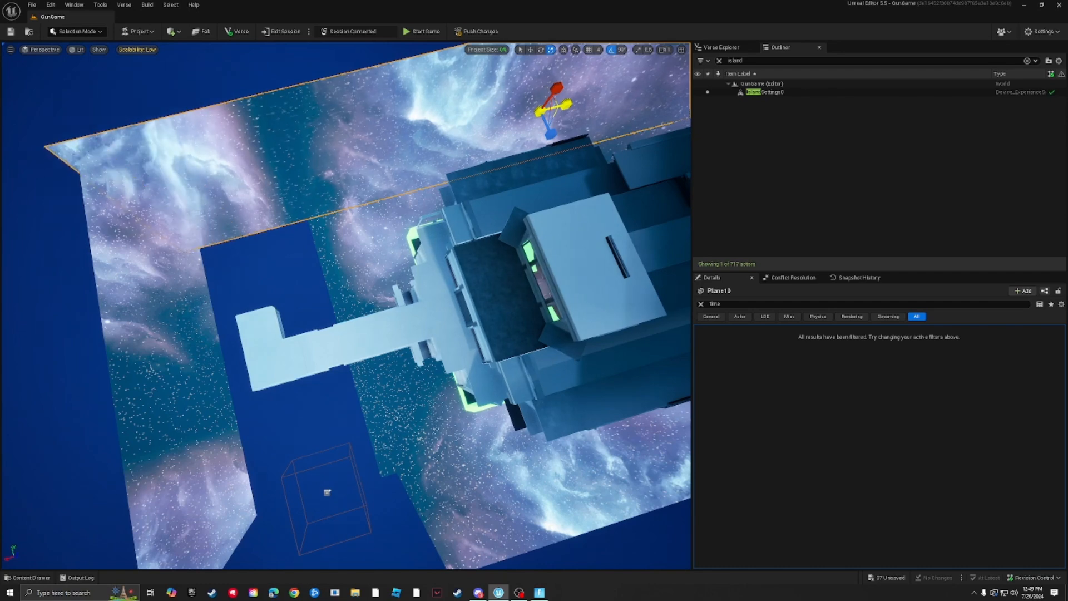
right_drag(342, 147, 294, 189)
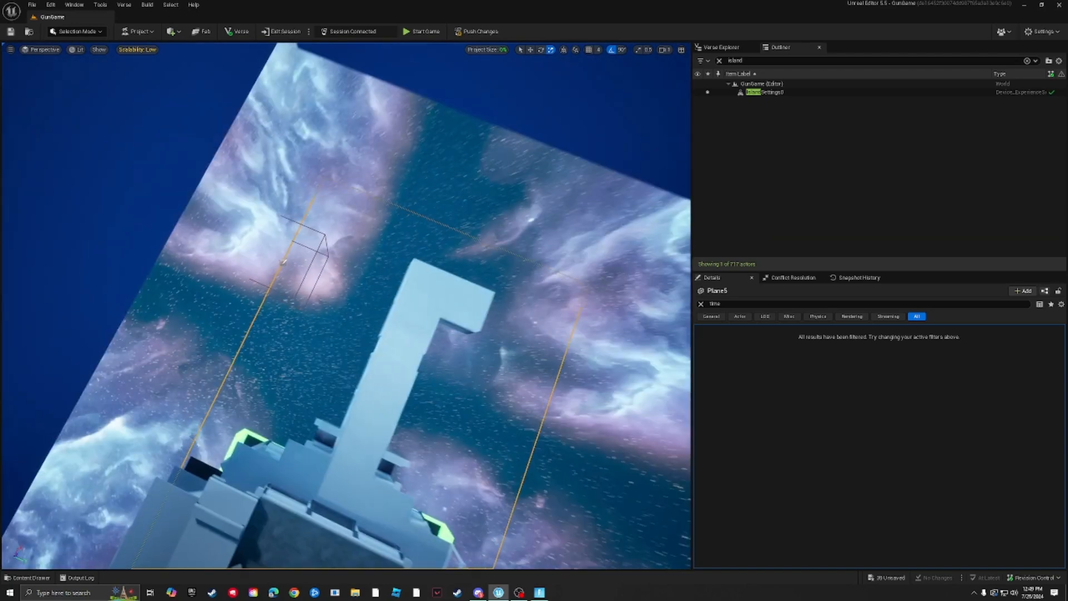
right_drag(345, 306, 462, 306)
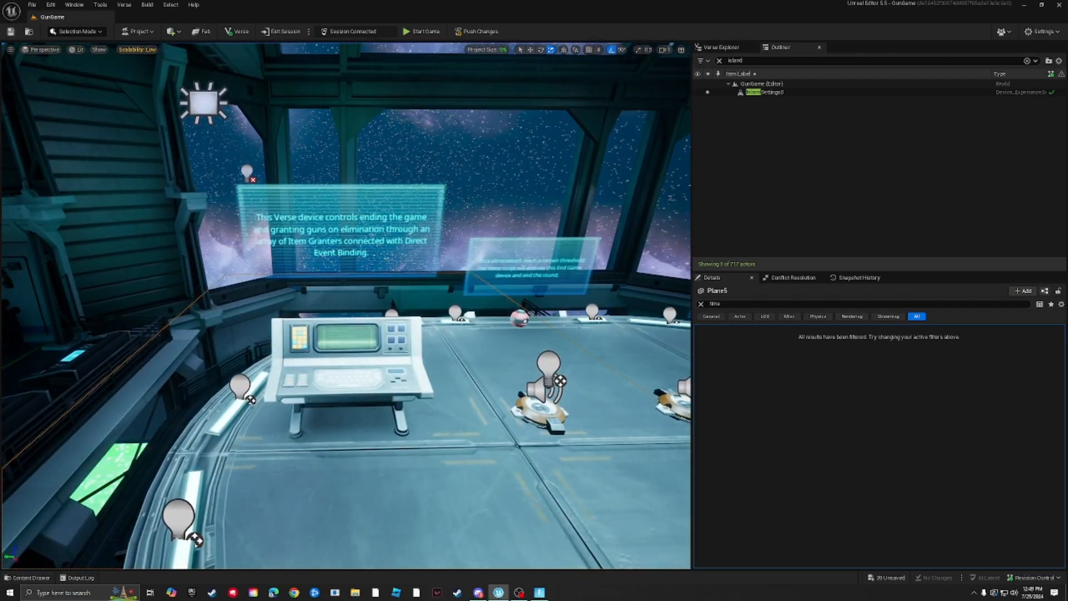
Select the elimination game device console and open elimination_game_device.verse from the project's Content folder
click(351, 367)
right_drag(352, 367, 295, 364)
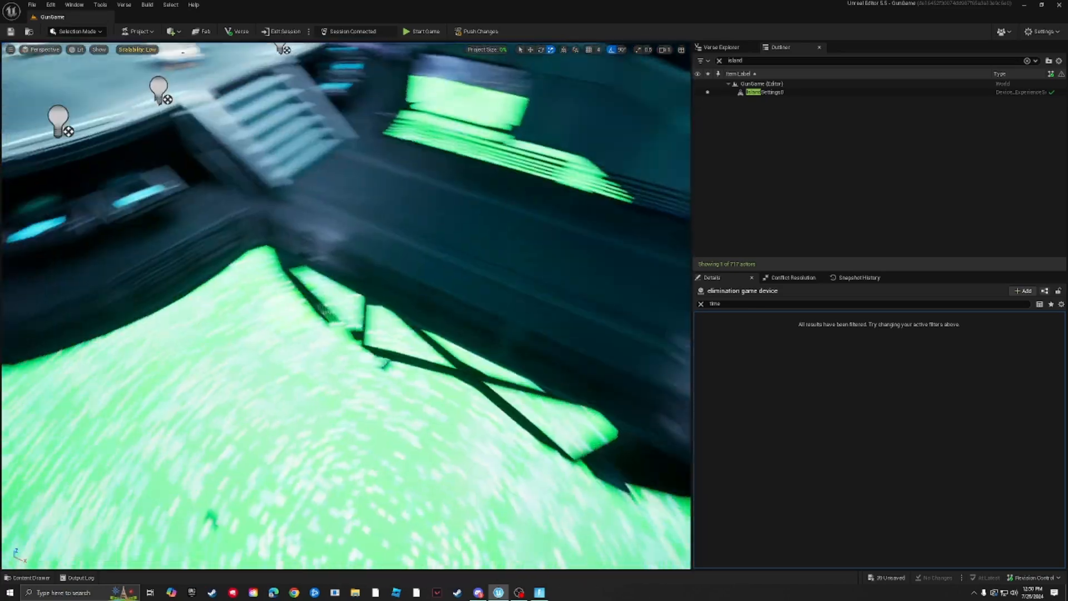
right_drag(462, 356, 420, 334)
key(w)
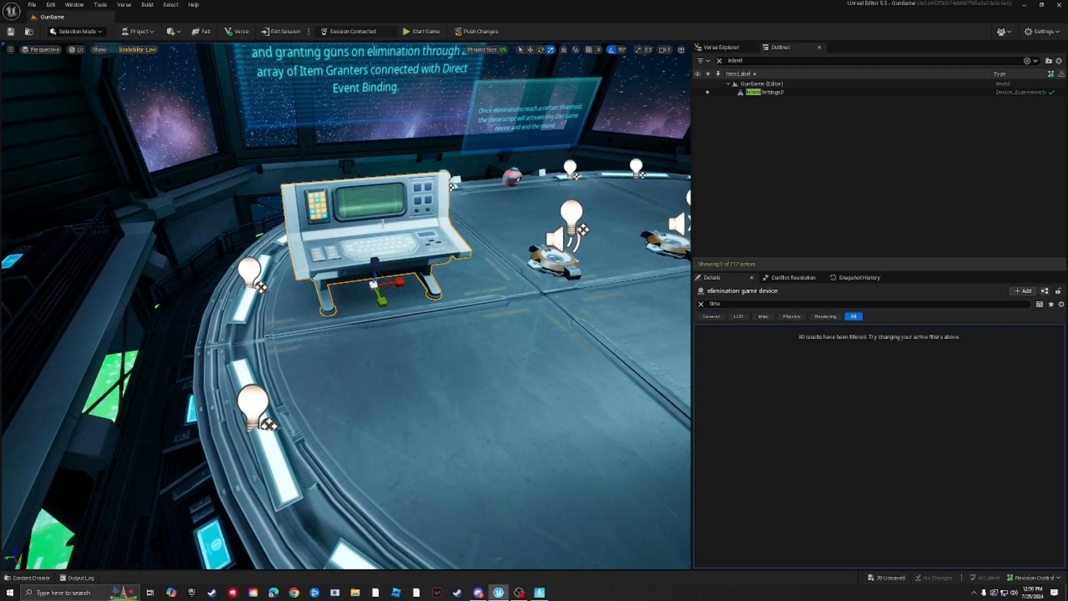
click(724, 48)
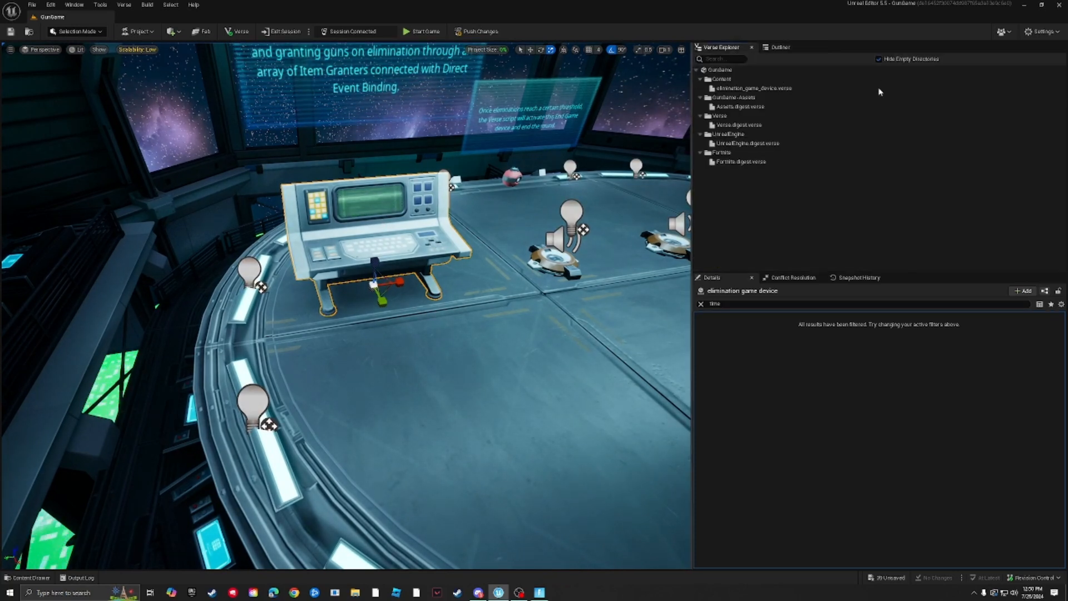
click(756, 88)
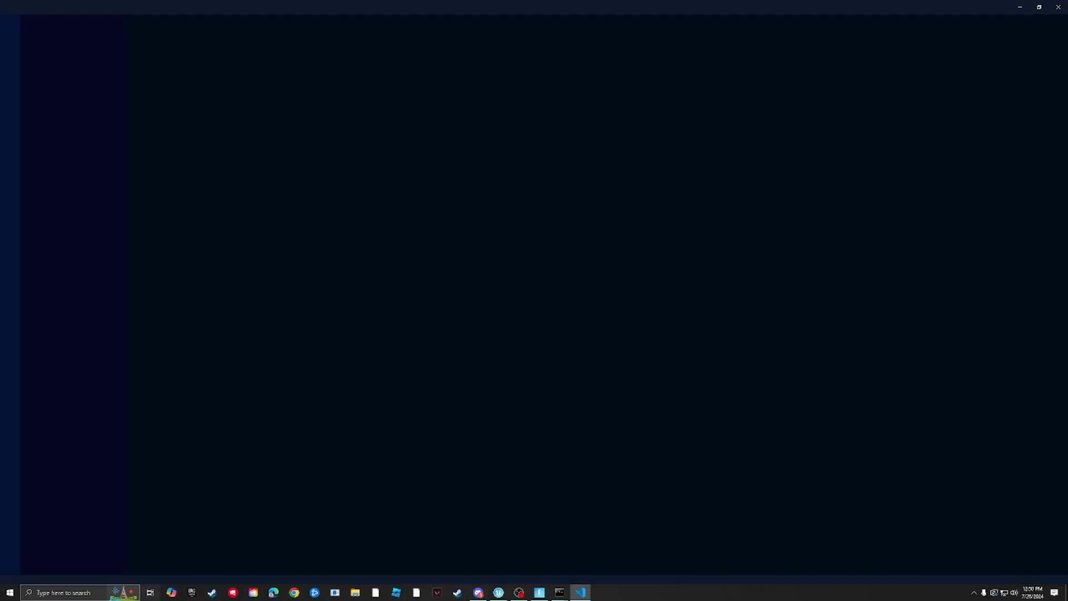
Search the web for "uefn gun game" and open the Epic tutorial on making an INFINITE Gun Game
click(101, 596)
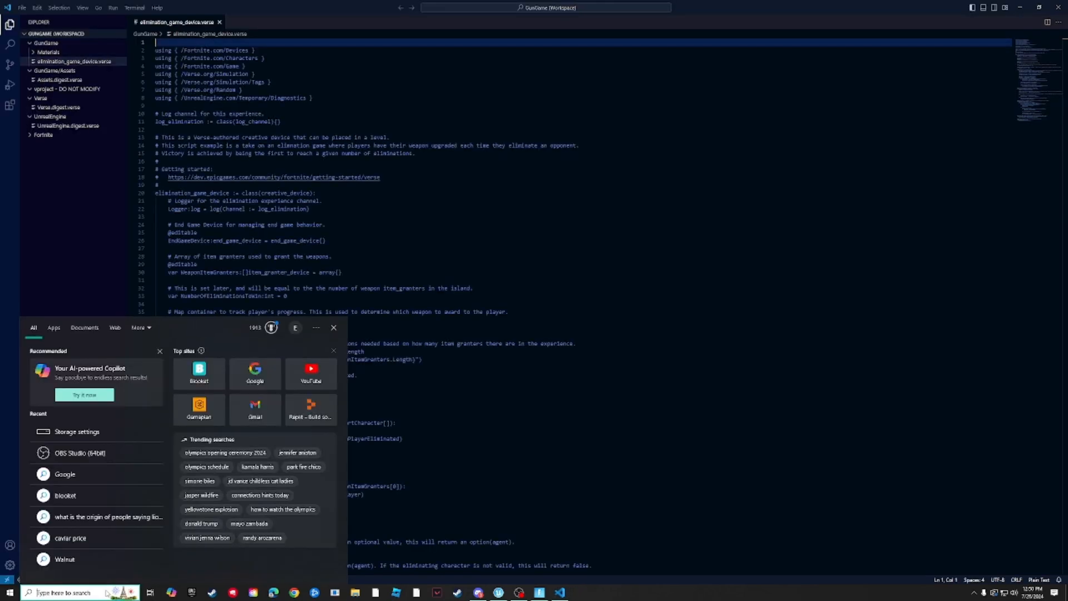
text(uefn gun game)
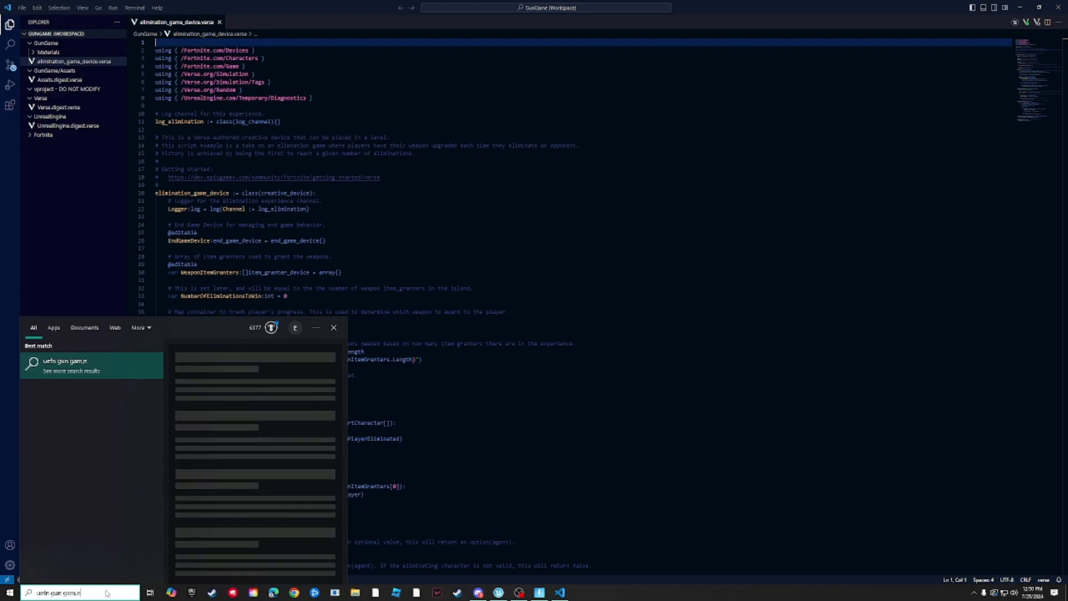
key(Return)
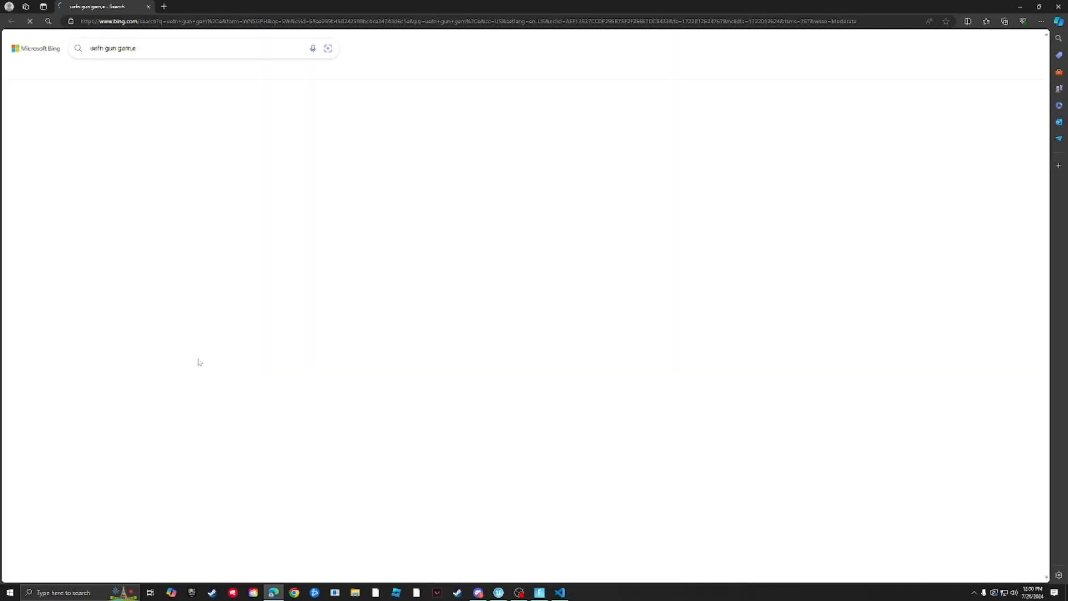
scroll(160, 199, down, 10)
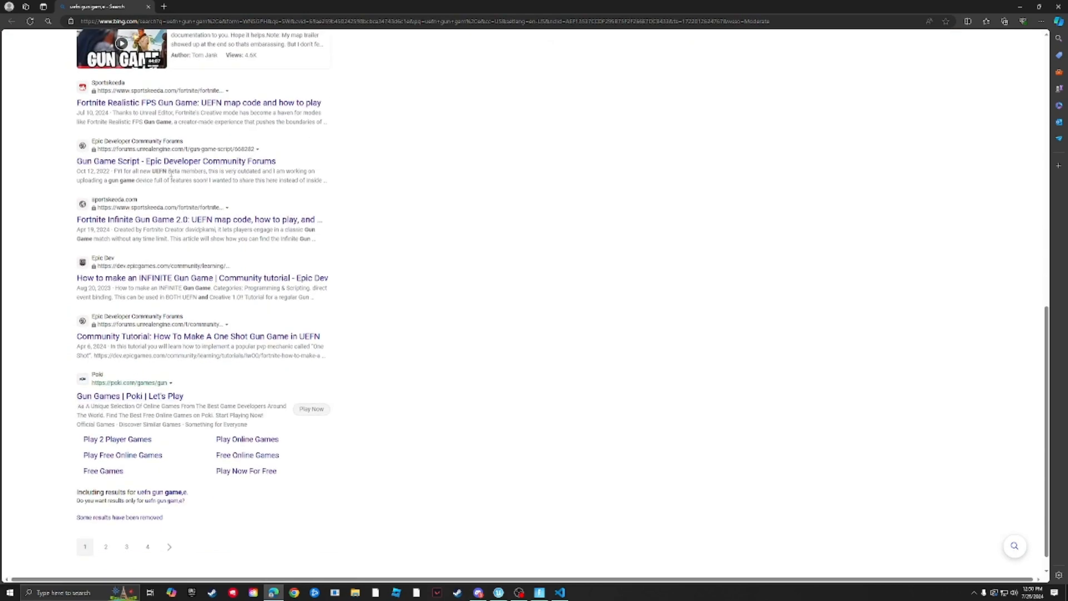
click(167, 327)
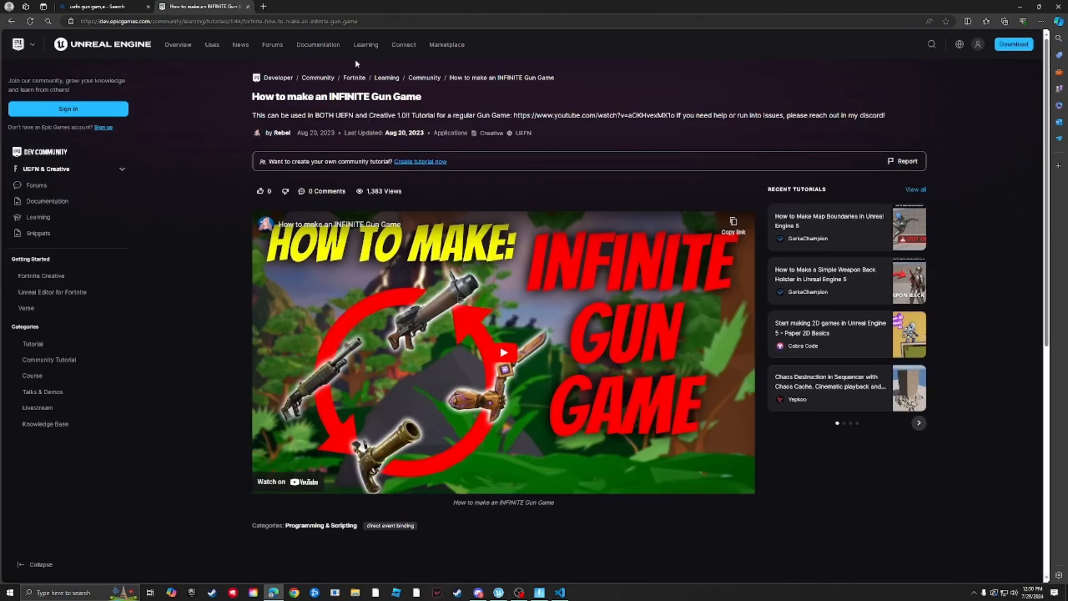
Go to the Unreal Engine documentation and switch to the UEFN & Creative section of the Epic developer community
click(303, 47)
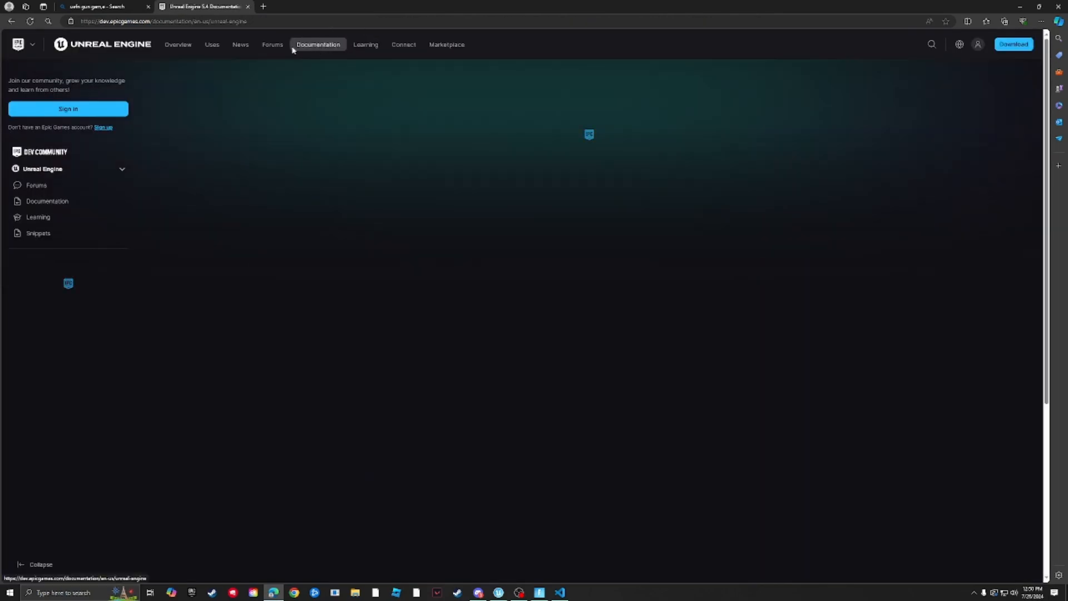
click(64, 170)
click(56, 211)
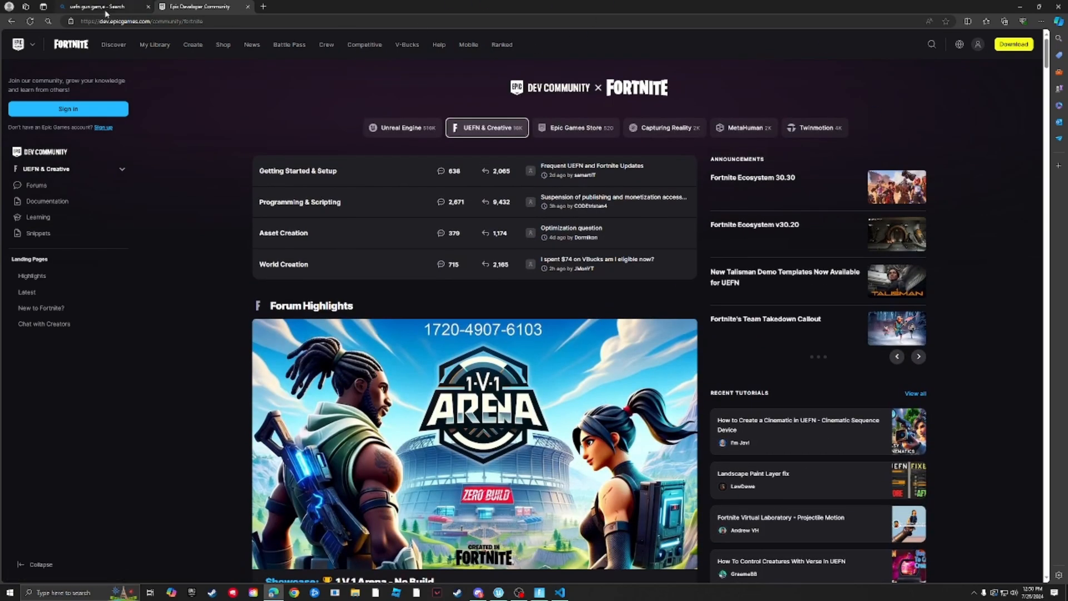
Change the web search to "uefn gun game tutorial" and open the How To Make A One Shot Gun Game in UEFN tutorial
click(105, 13)
scroll(152, 167, up, 10)
click(152, 49)
key(BackSpace)
key(BackSpace)
text(e t)
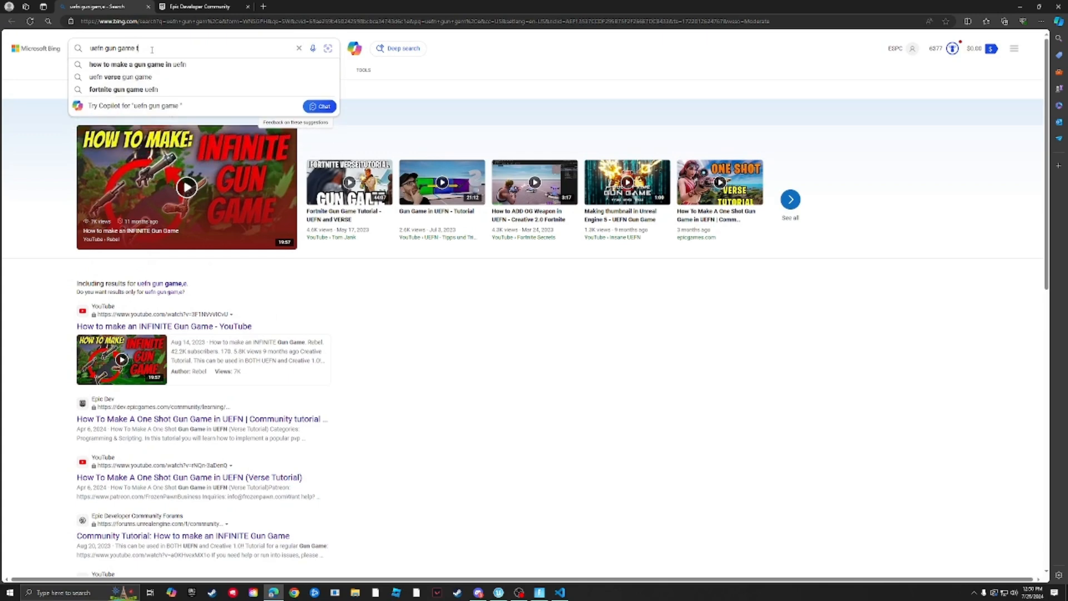
text(utorial)
key(Return)
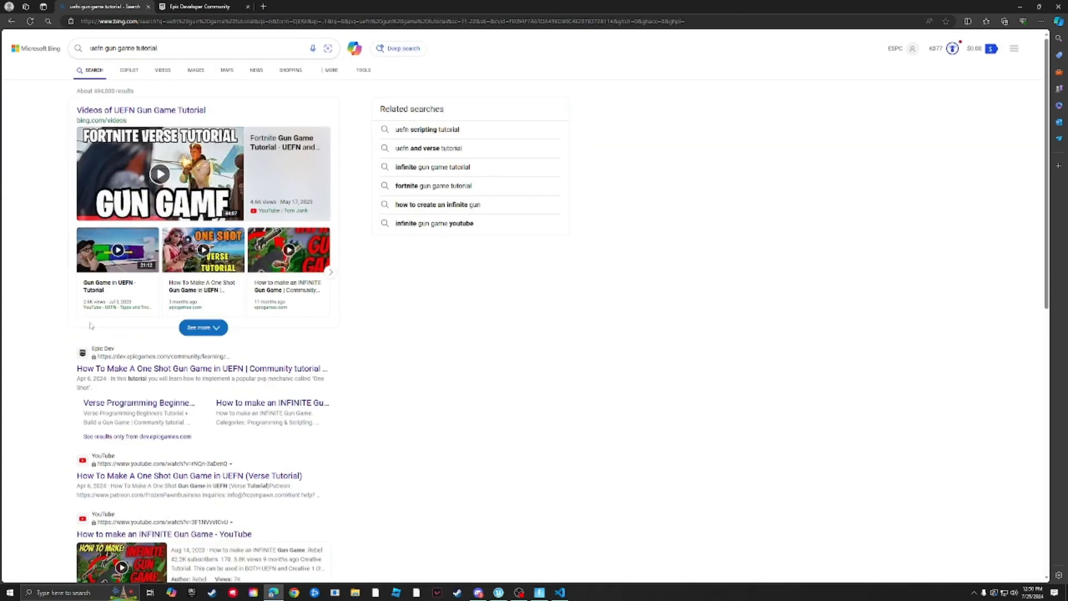
click(106, 368)
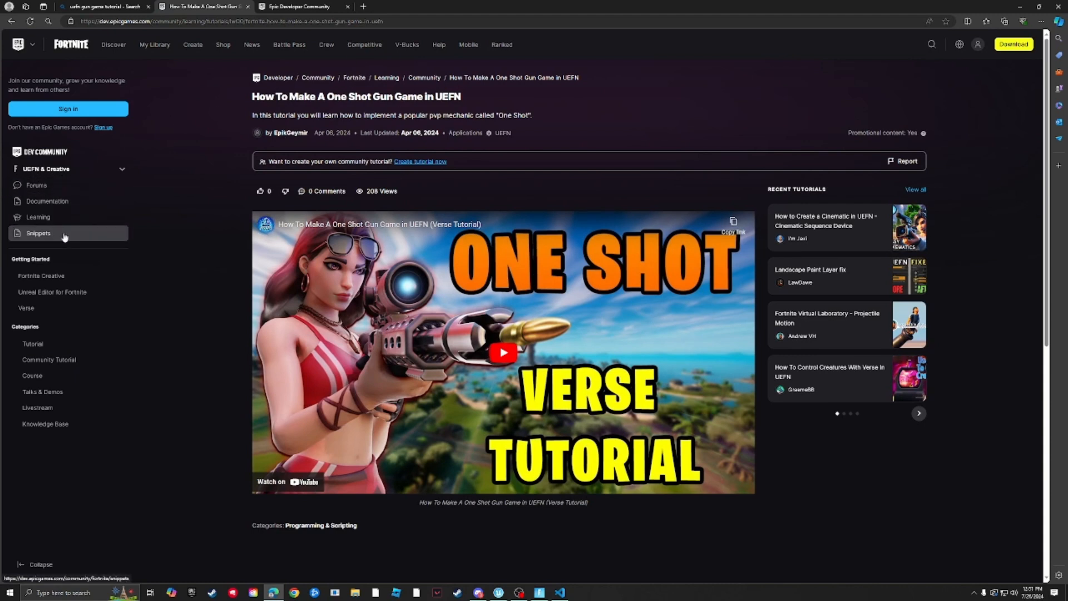
Open the Unreal Editor for Fortnite getting-started page and look through its lessons, learning links and frequently asked questions
click(58, 293)
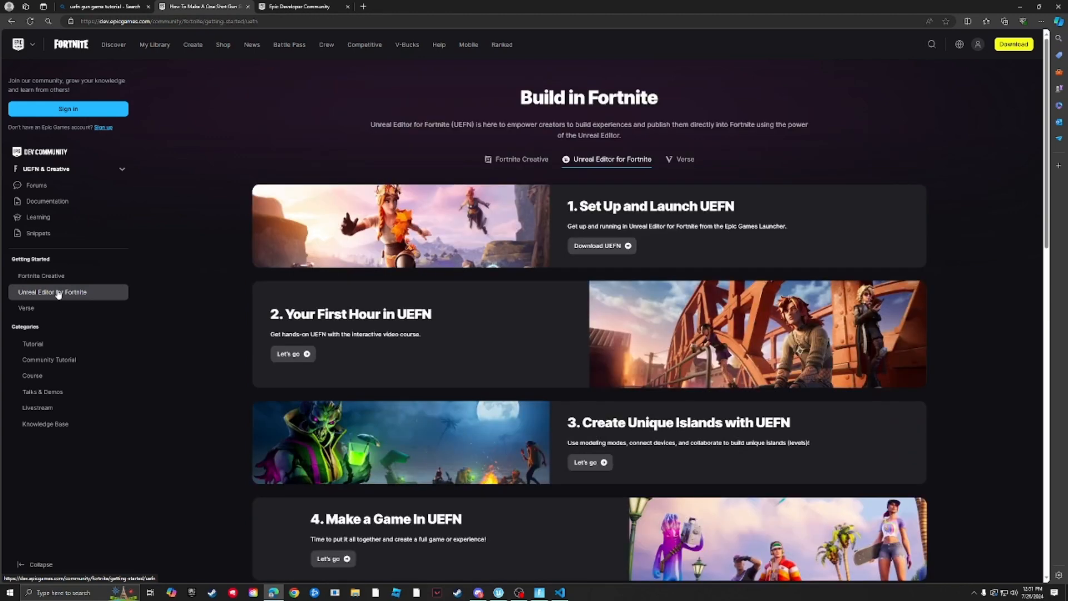
scroll(432, 324, down, 5)
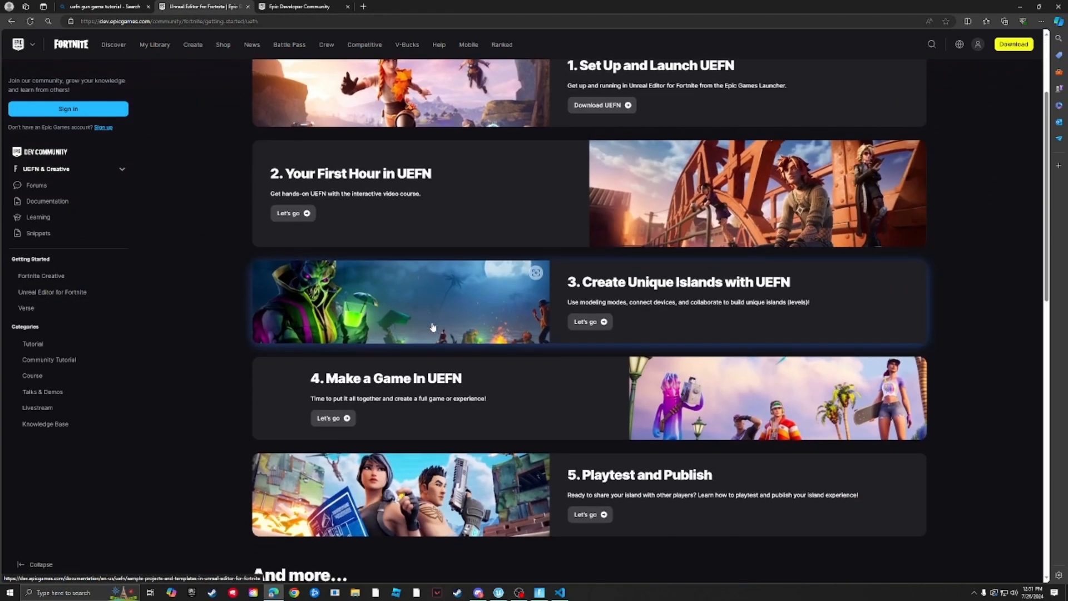
scroll(437, 341, down, 3)
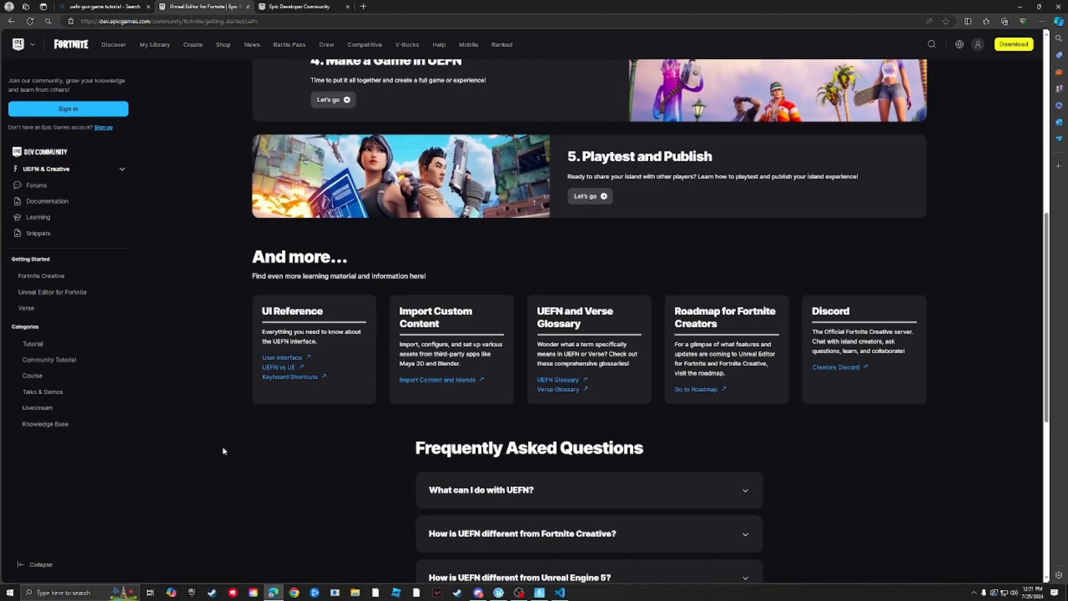
scroll(226, 445, down, 3)
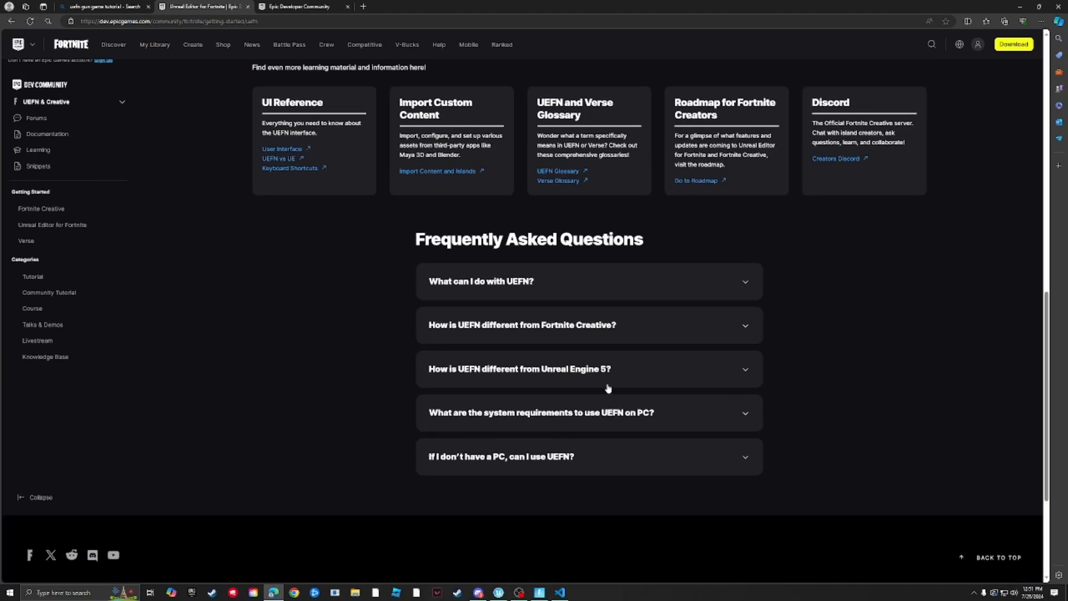
scroll(303, 305, up, 3)
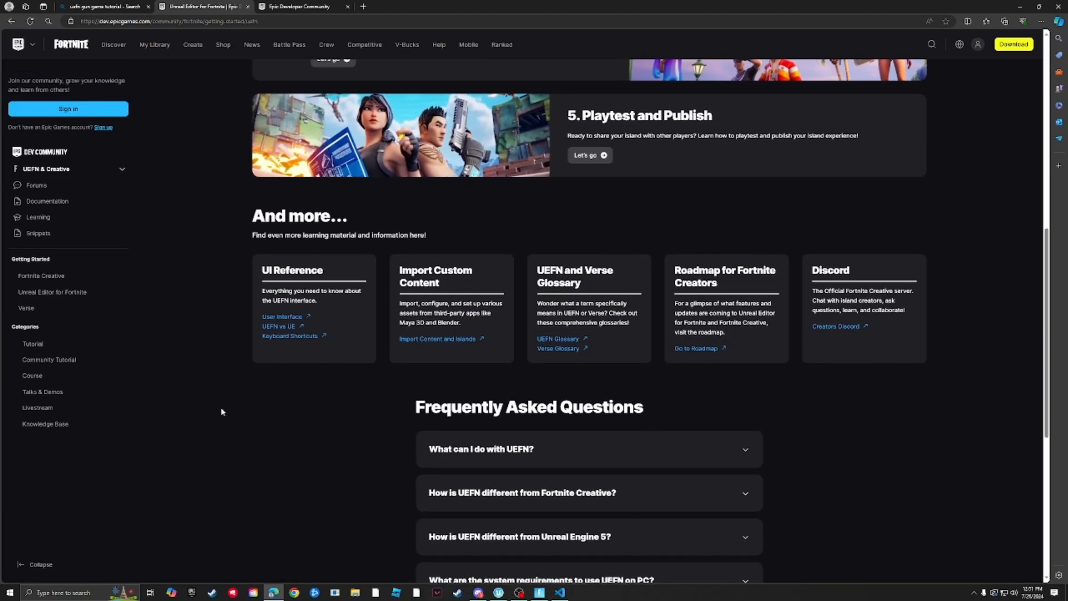
scroll(203, 111, up, 2)
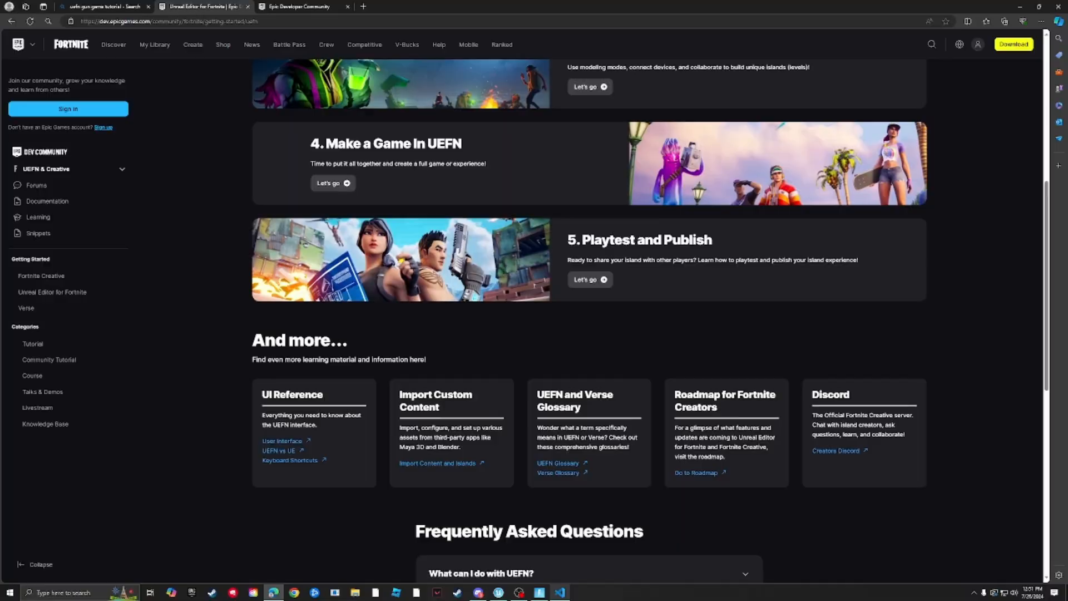
Switch to Visual Studio Code and highlight the script's using statements, log channel, getting-started link and the device's field declarations in turn
click(559, 593)
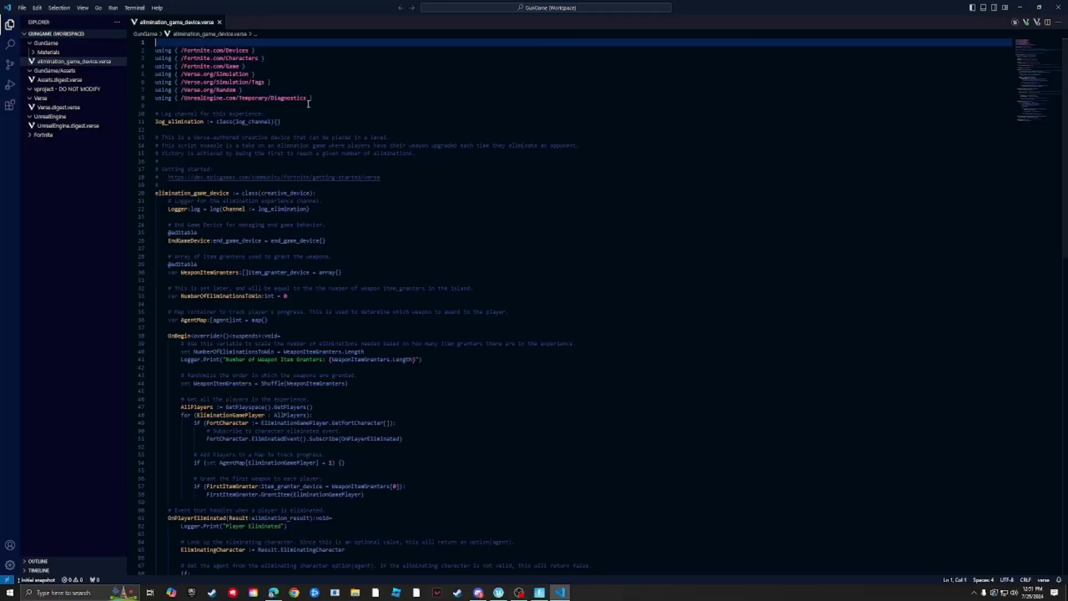
drag(348, 103, 156, 40)
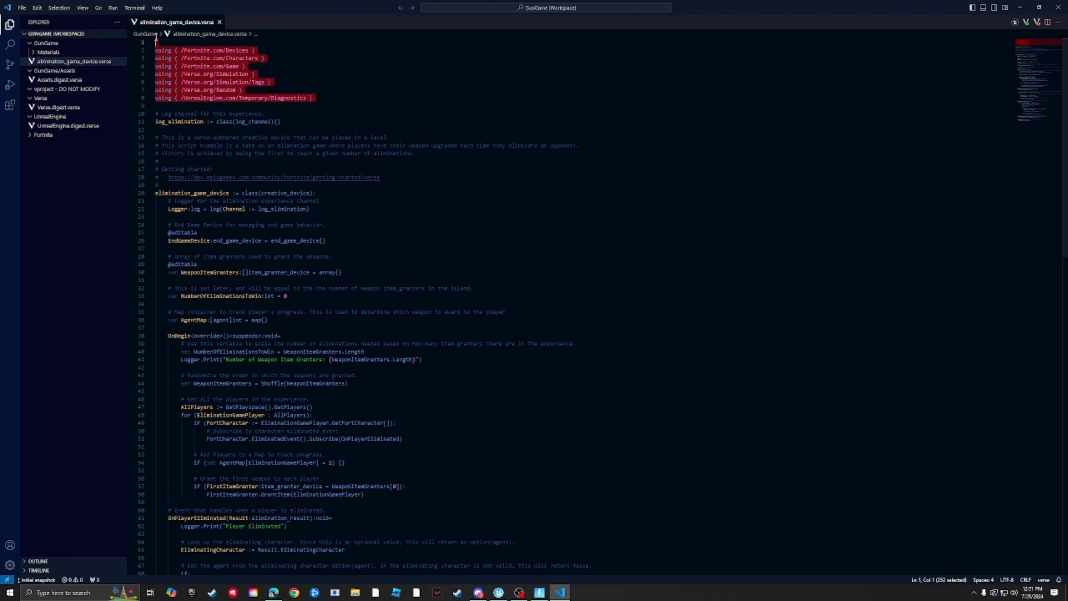
click(315, 57)
drag(331, 105, 102, 40)
click(357, 68)
drag(301, 122, 138, 116)
click(364, 107)
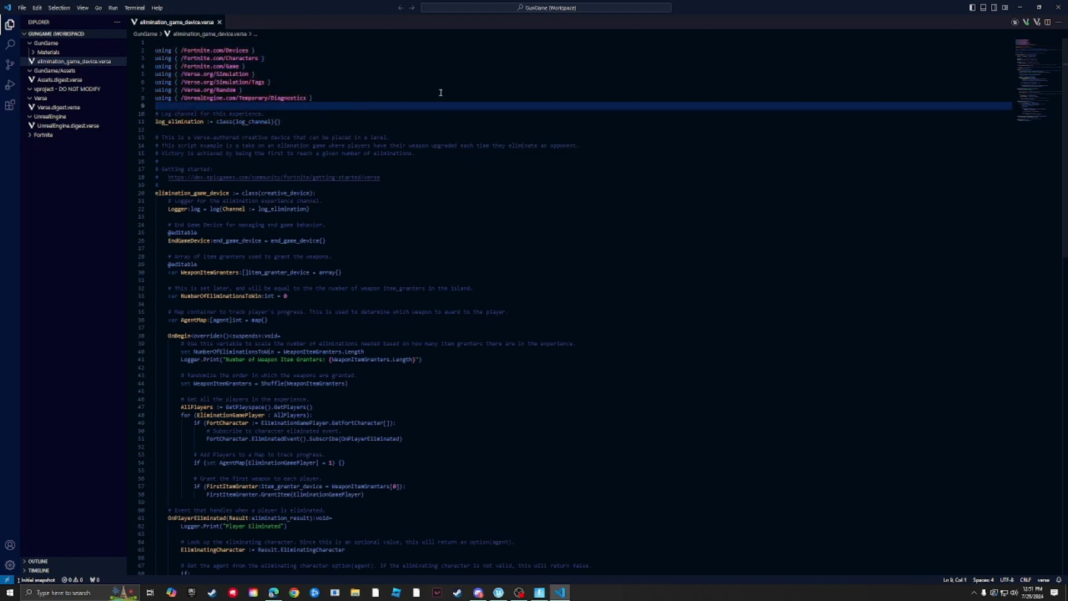
drag(383, 179, 134, 160)
click(410, 50)
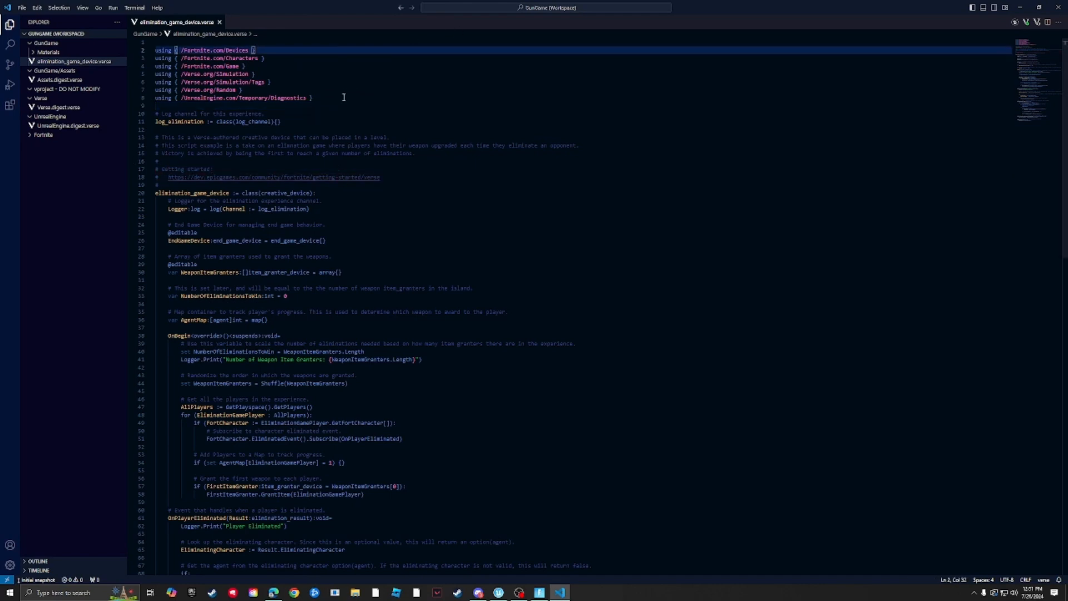
scroll(323, 197, down, 1)
drag(351, 252, 151, 187)
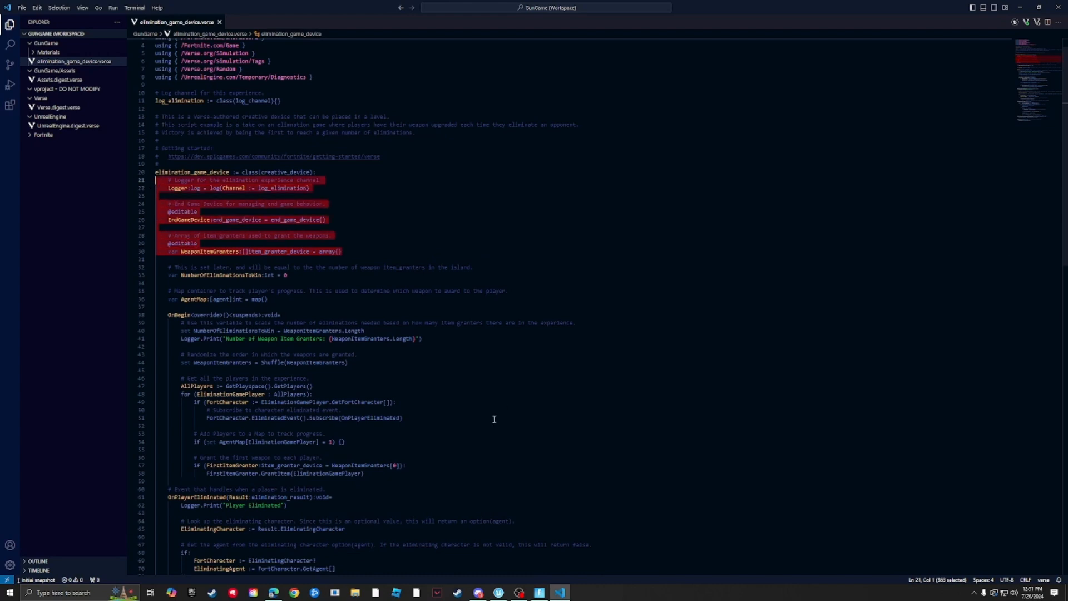
Switch to UEFN, clear the property filter, return to the Outliner and expand the Elimination Game Device properties
click(499, 592)
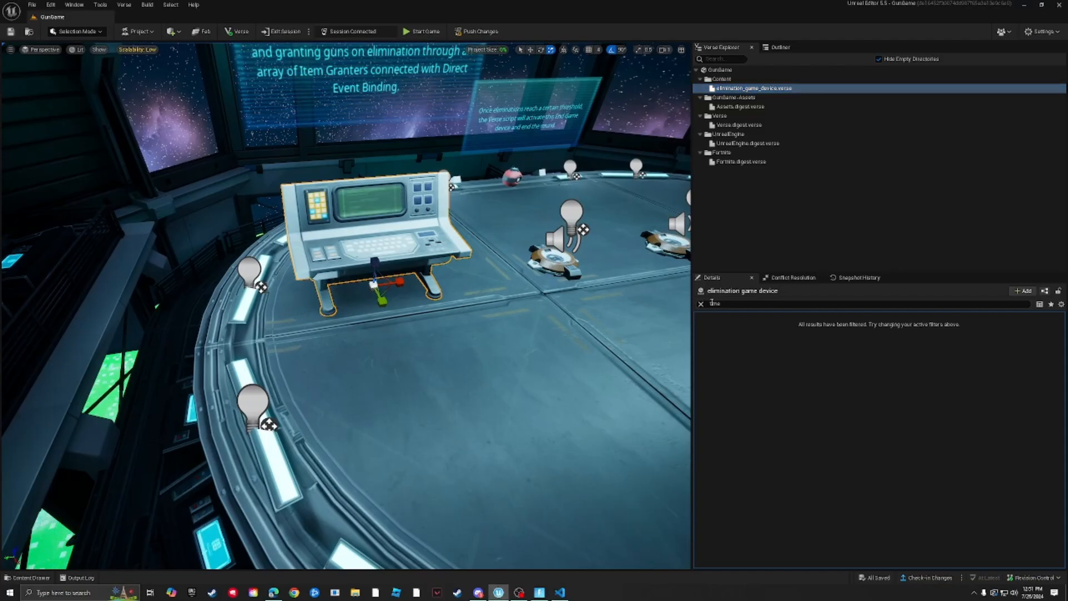
drag(725, 304, 708, 304)
key(BackSpace)
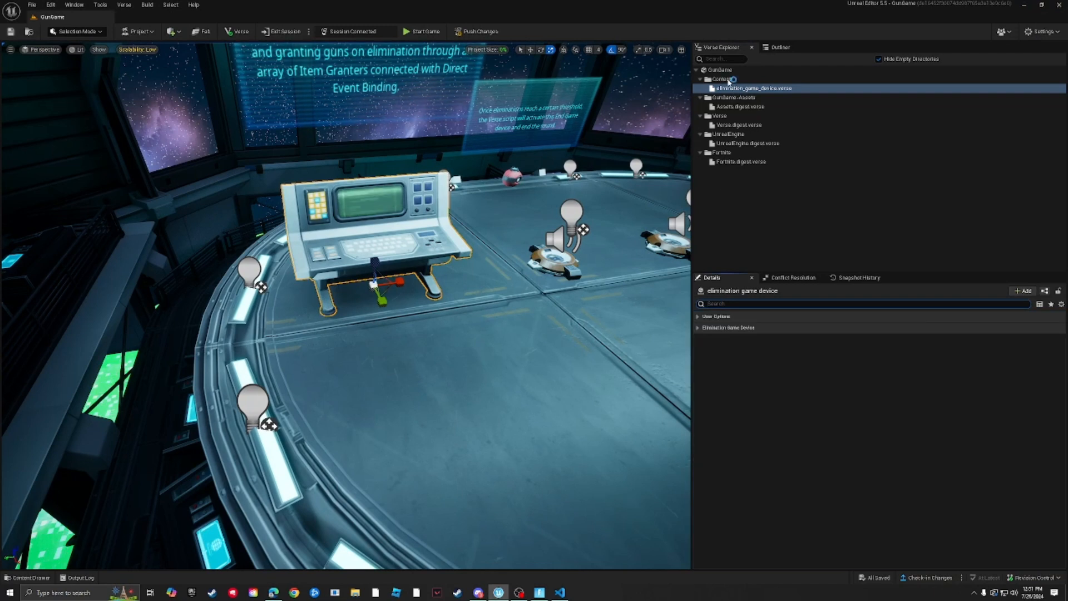
click(781, 47)
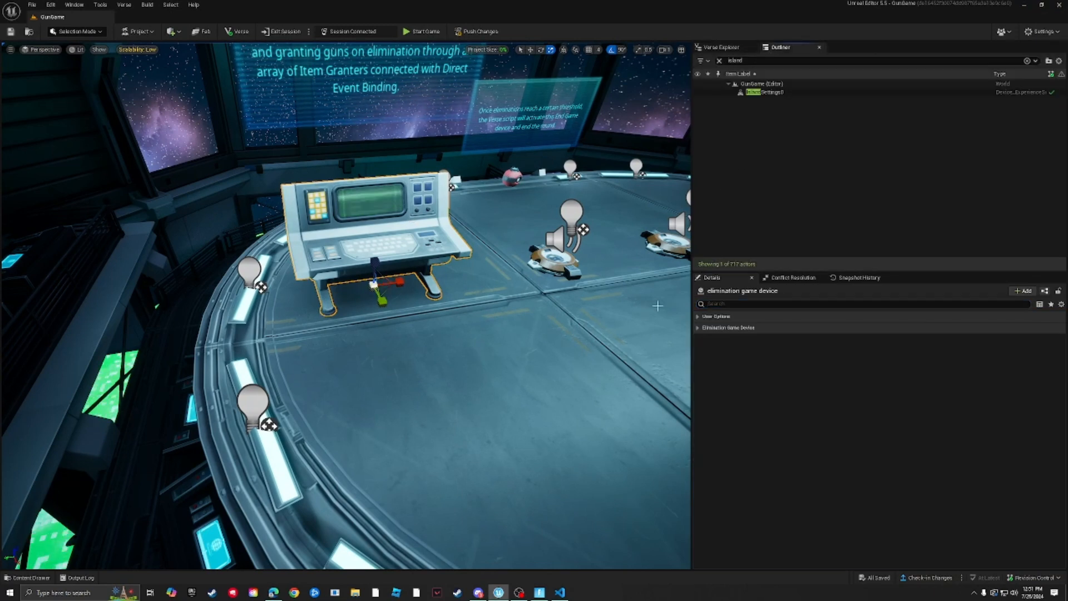
click(699, 328)
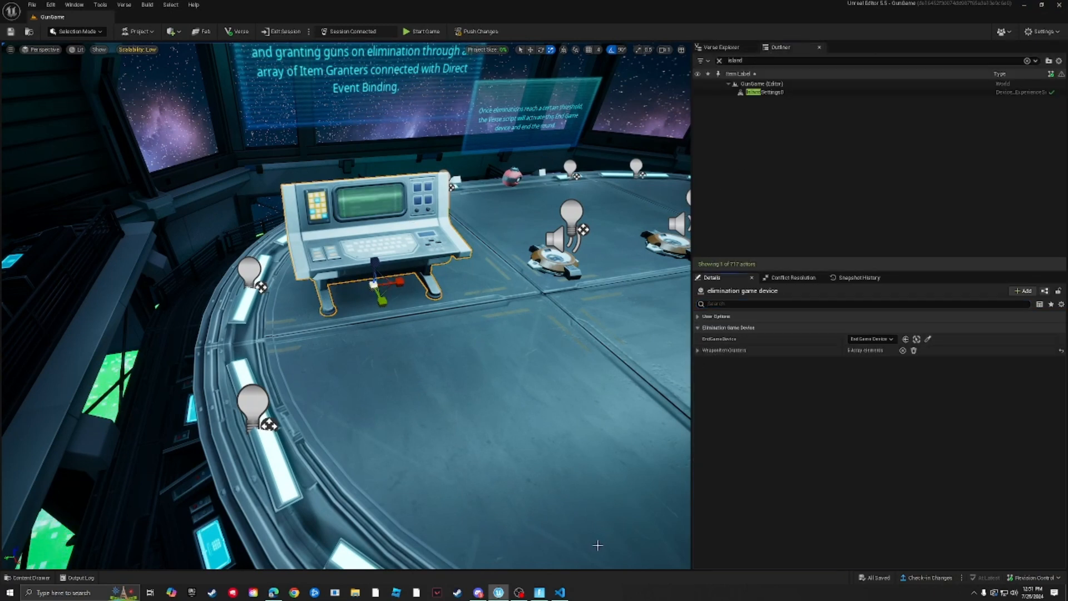
Switch back to Visual Studio Code and highlight the editable EndGameDevice and WeaponItemGranters declarations
click(560, 592)
drag(353, 256, 151, 212)
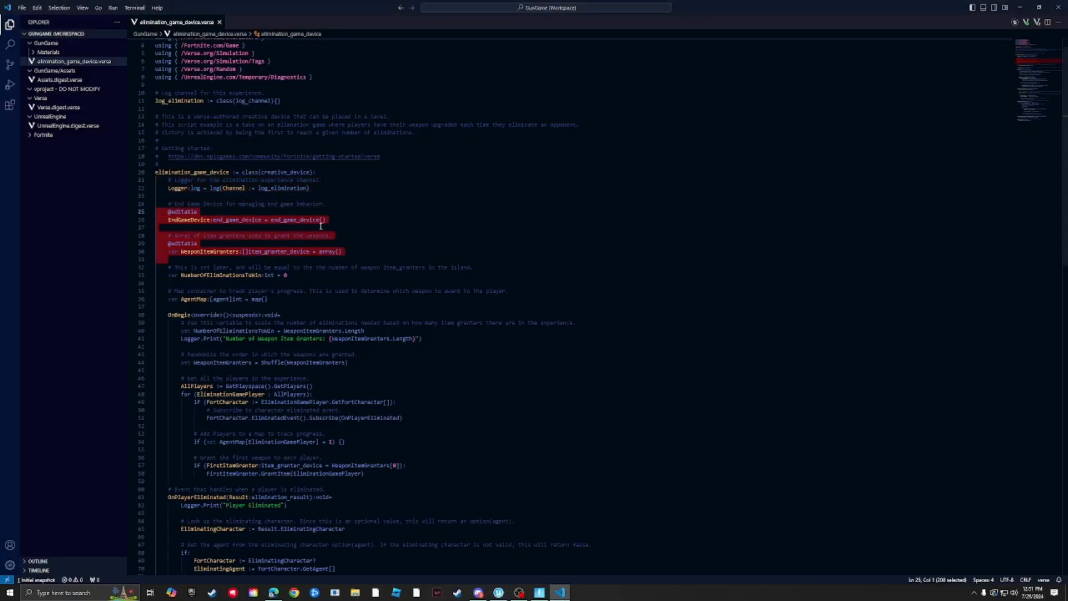
Highlight the WeaponItemGranters array line and the EndGameDevice line separately in the device's field declarations
click(370, 214)
drag(350, 256, 169, 253)
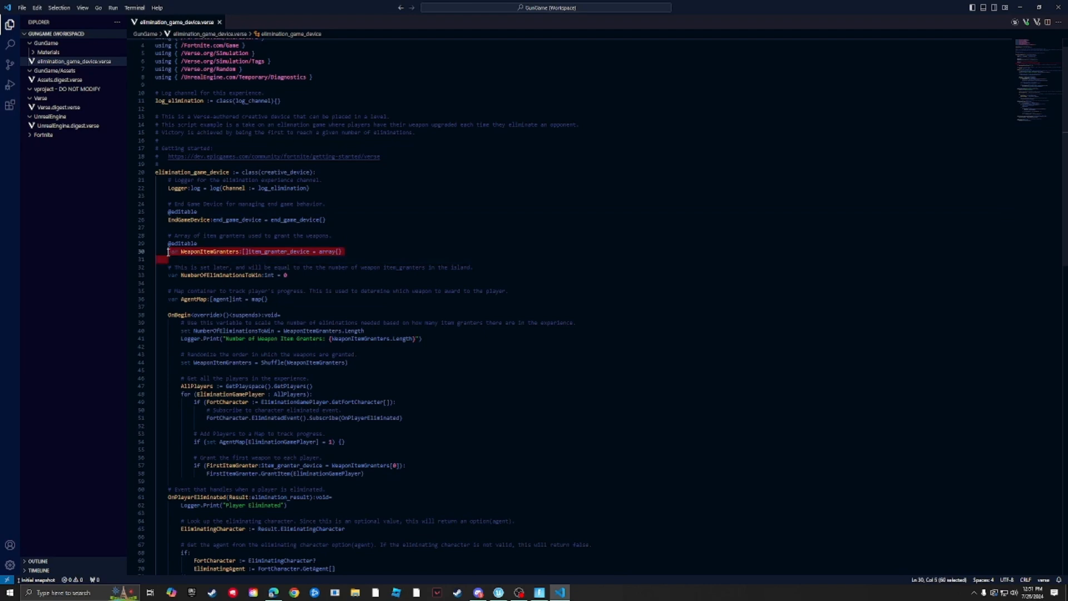
click(390, 214)
drag(346, 219, 166, 220)
click(381, 187)
Highlight the NumberOfEliminationsToWin variable and the AgentMap container declaration with its comment
scroll(350, 206, down, 2)
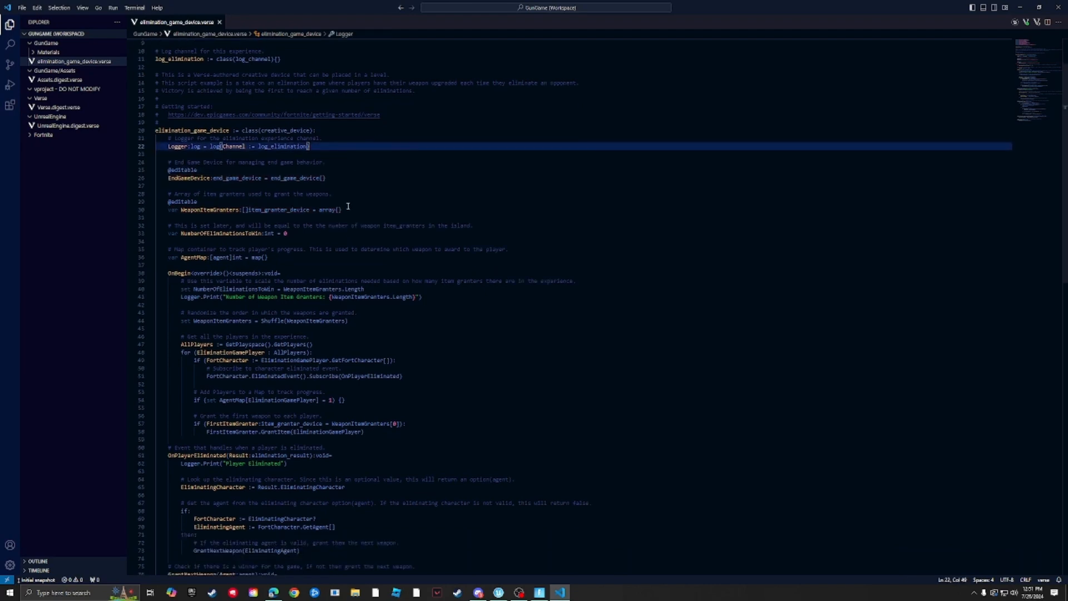
drag(305, 235, 163, 235)
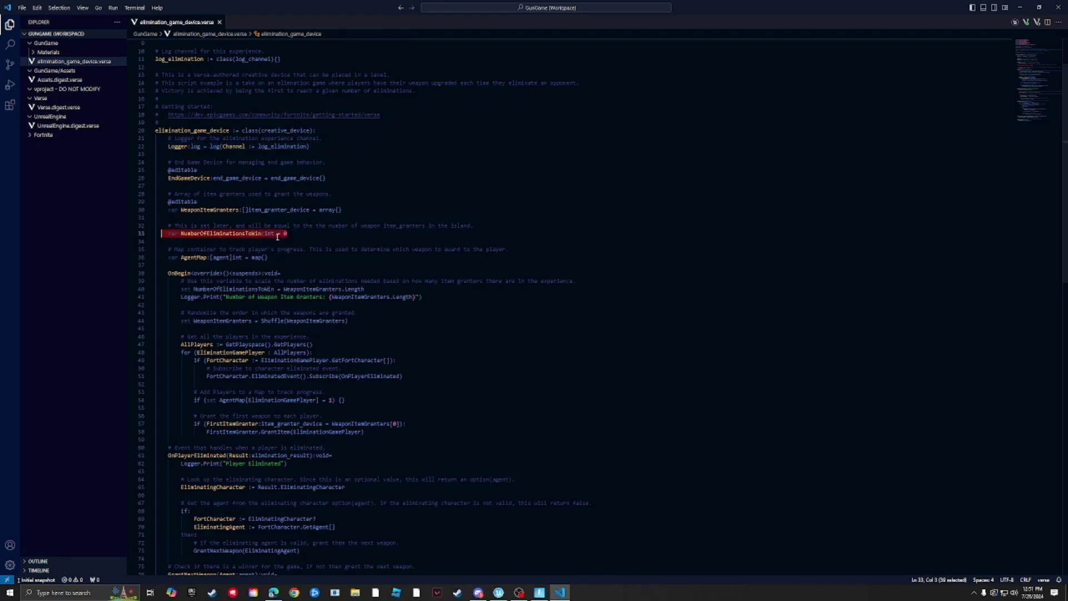
click(289, 259)
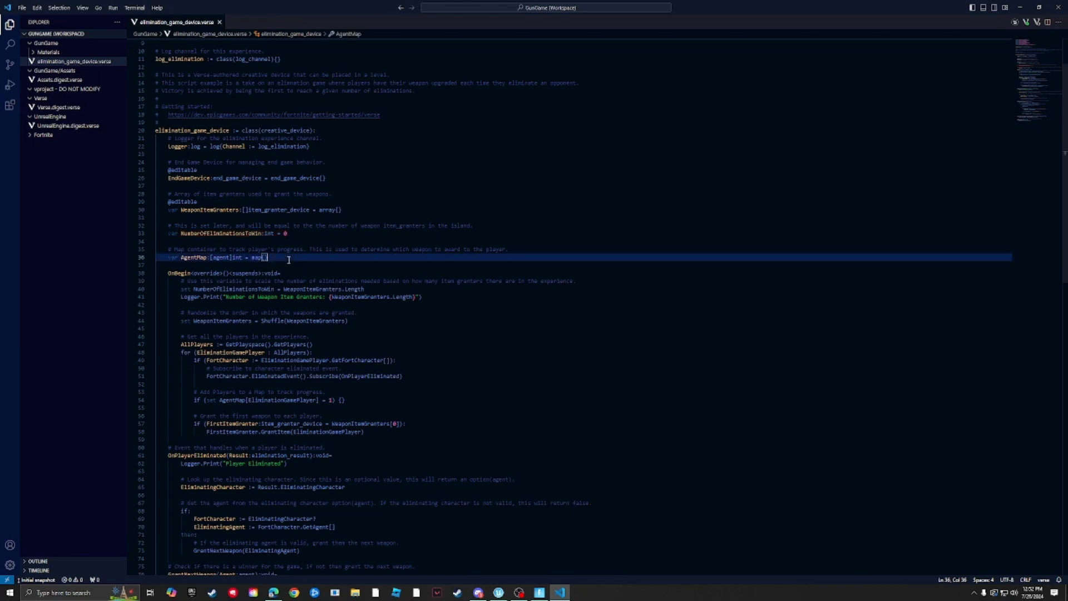
drag(286, 259, 166, 251)
click(322, 258)
Highlight the OnBegin function body and its line subscribing OnPlayerEliminated to each character's EliminatedEvent
scroll(309, 232, down, 2)
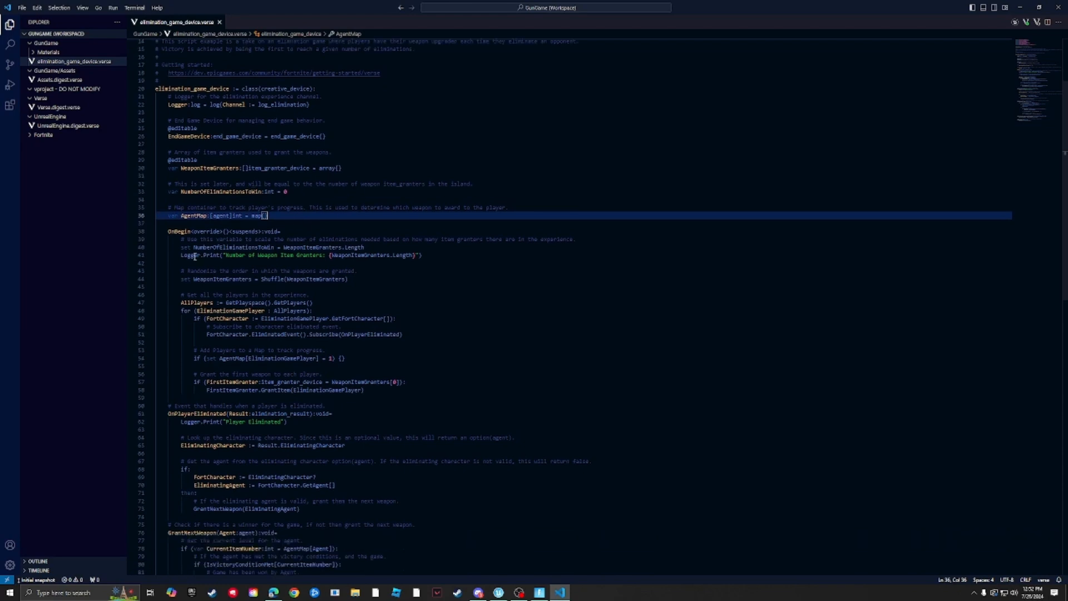
drag(172, 238, 166, 373)
drag(368, 364, 174, 350)
drag(403, 344, 215, 333)
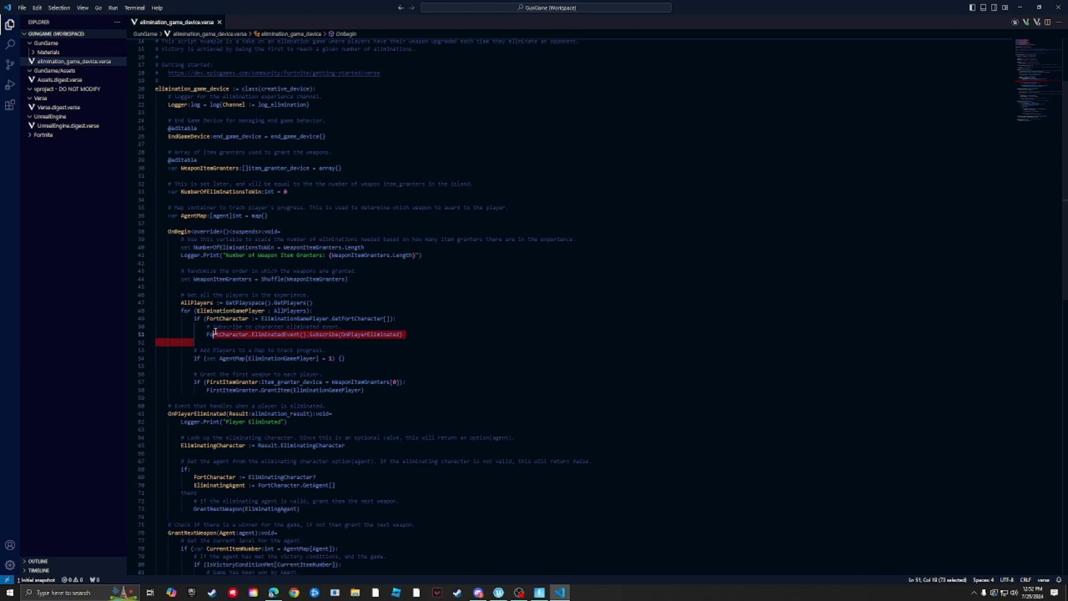
click(433, 341)
Highlight the OnPlayerEliminated function, and the OnBegin lines that get all players and loop through them
scroll(333, 328, down, 5)
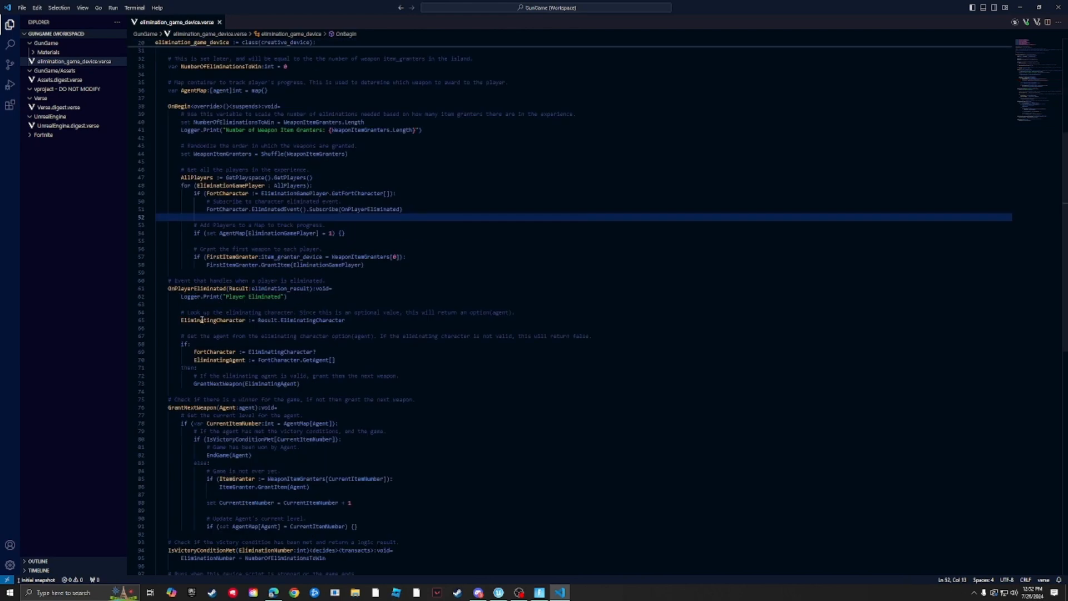
drag(155, 280, 404, 376)
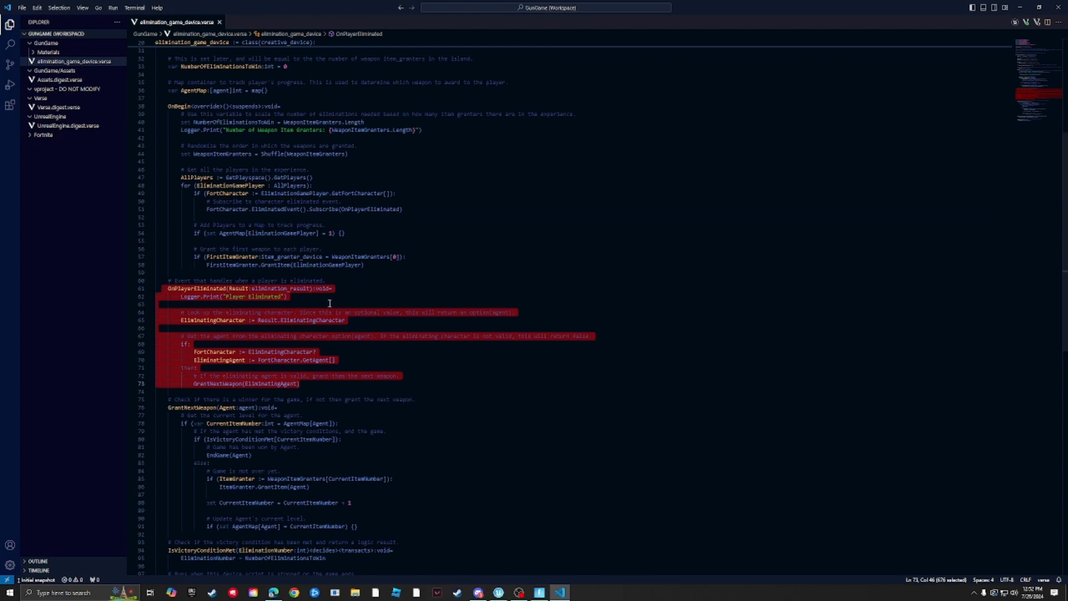
click(419, 228)
drag(211, 217, 179, 186)
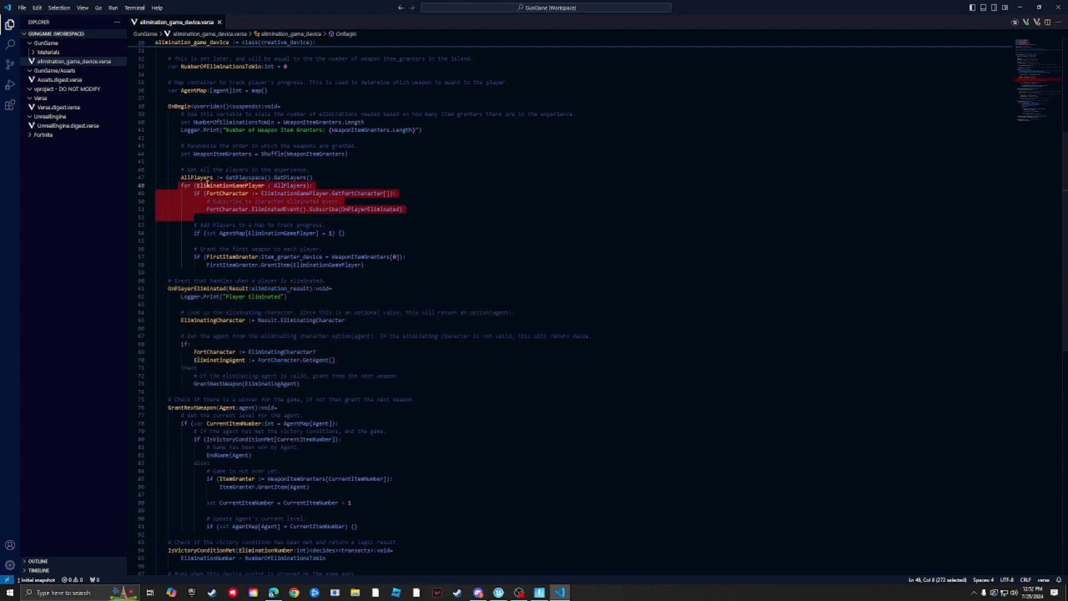
click(337, 173)
drag(175, 174, 385, 217)
click(448, 222)
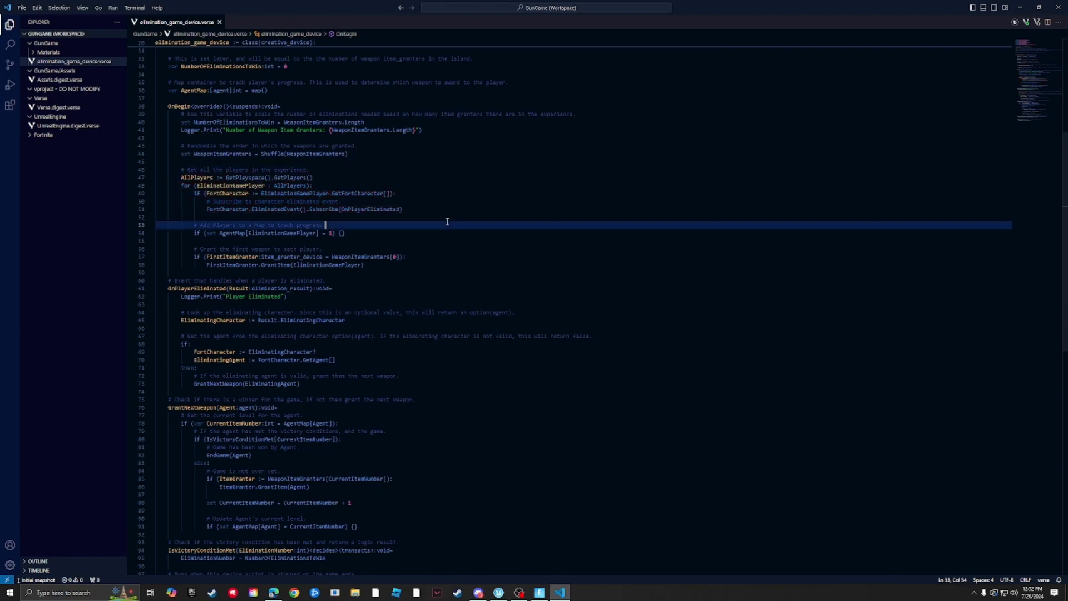
Highlight the whole OnPlayerEliminated event handler including its leading comment
scroll(448, 193, down, 5)
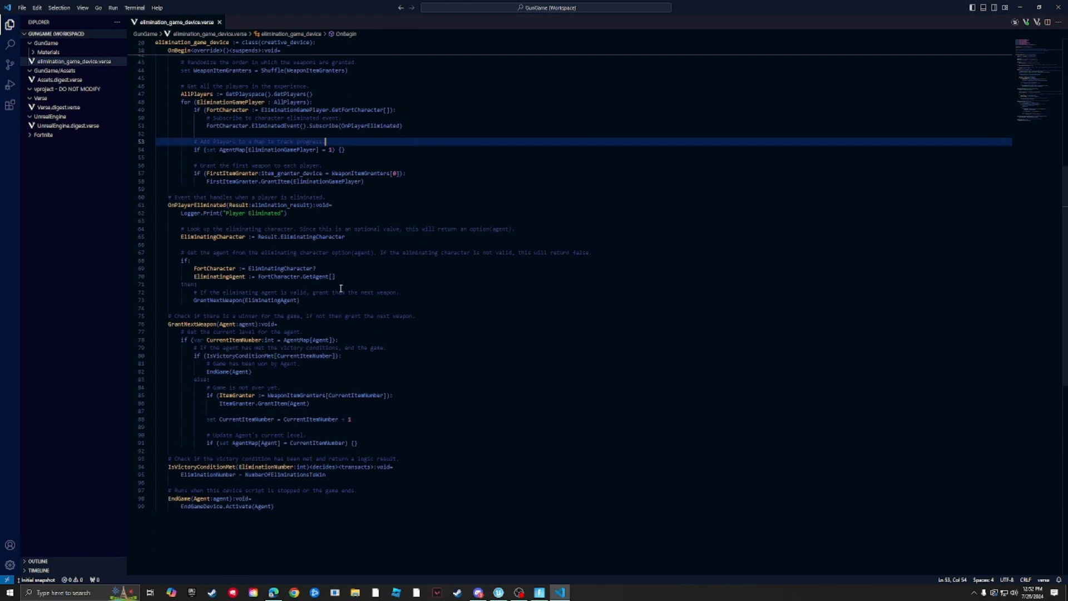
drag(317, 309, 154, 197)
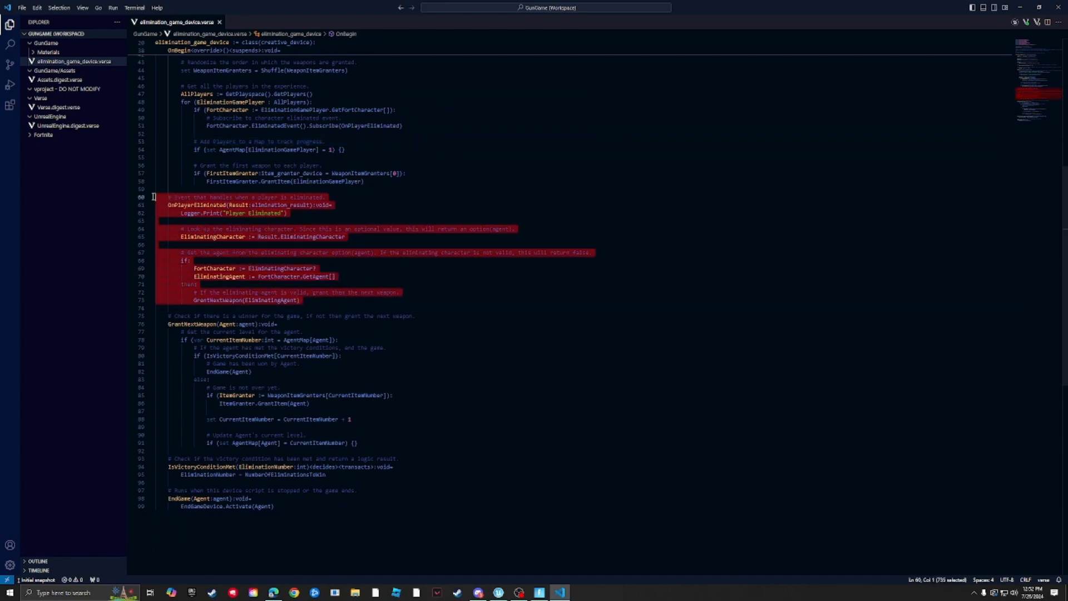
click(426, 262)
Highlight the victory check in GrantNextWeapon, along with the IsVictoryConditionMet and EndGame functions it relies on
scroll(389, 270, down, 2)
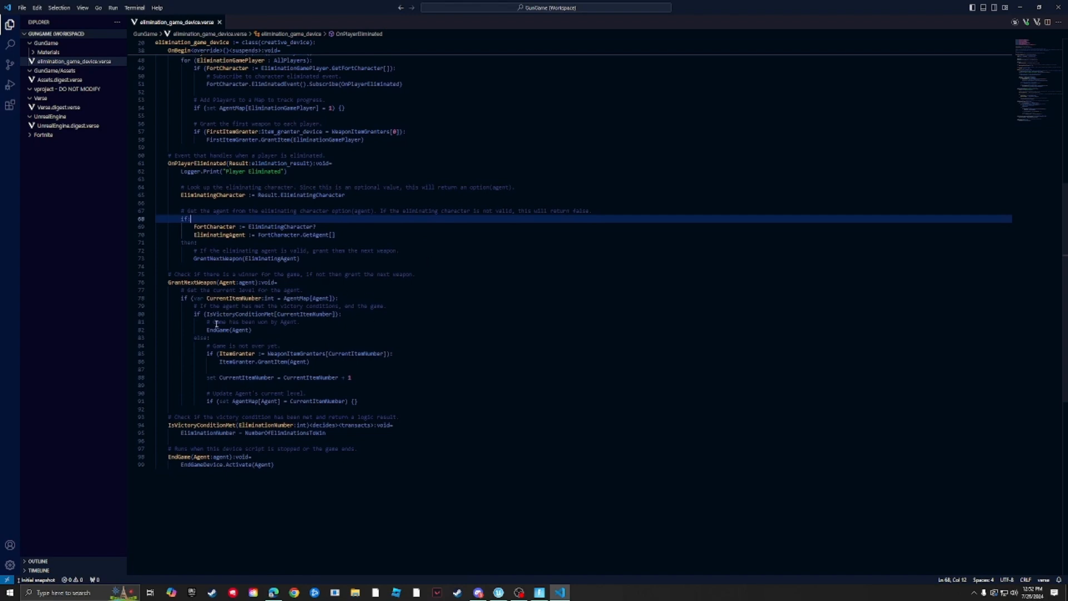
drag(167, 282, 184, 315)
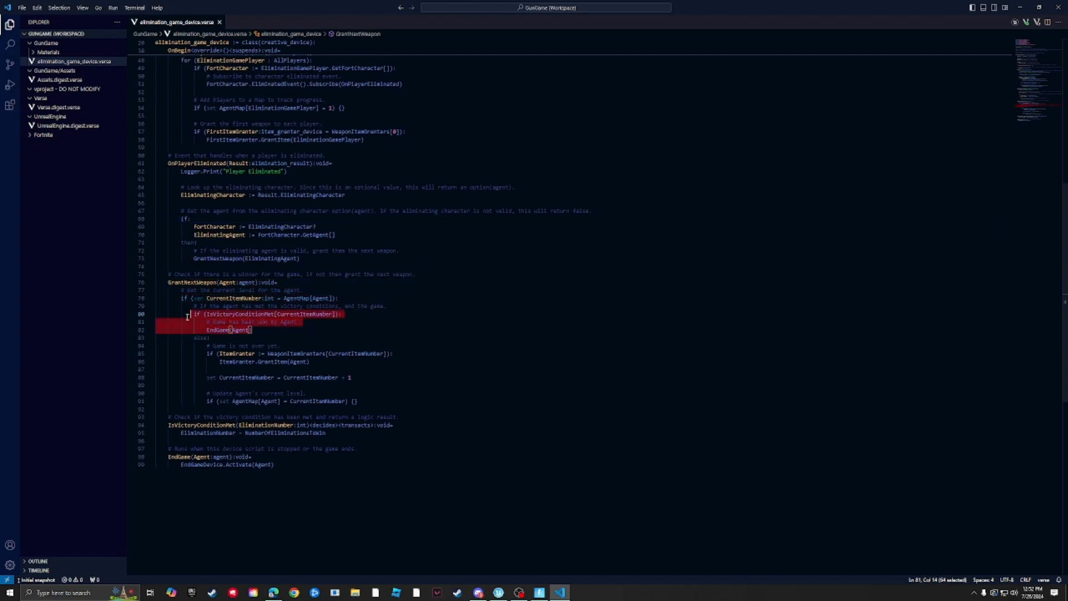
drag(341, 444, 151, 417)
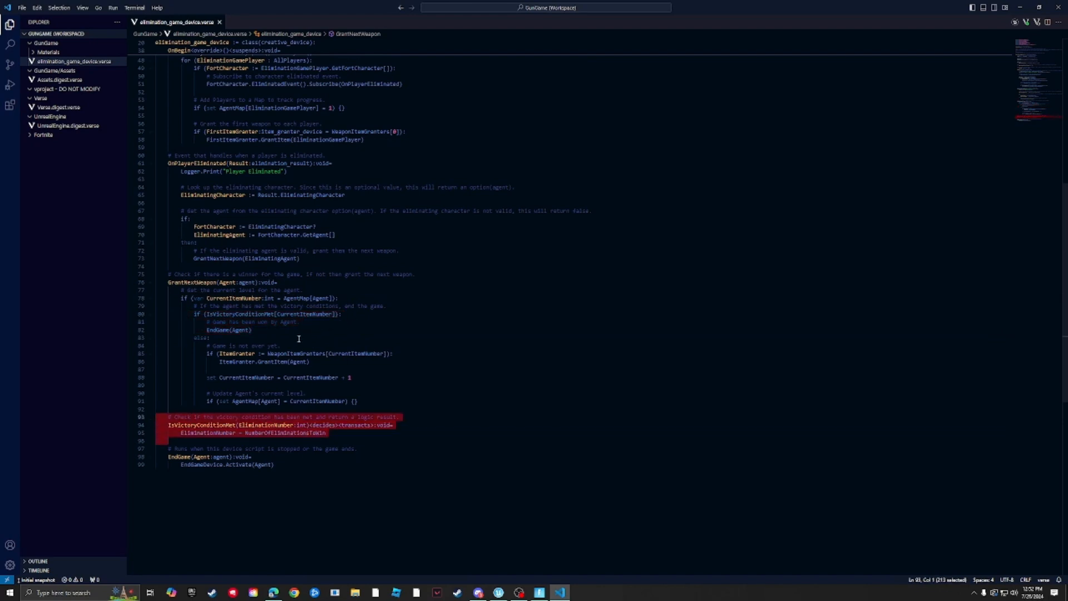
drag(288, 469, 155, 456)
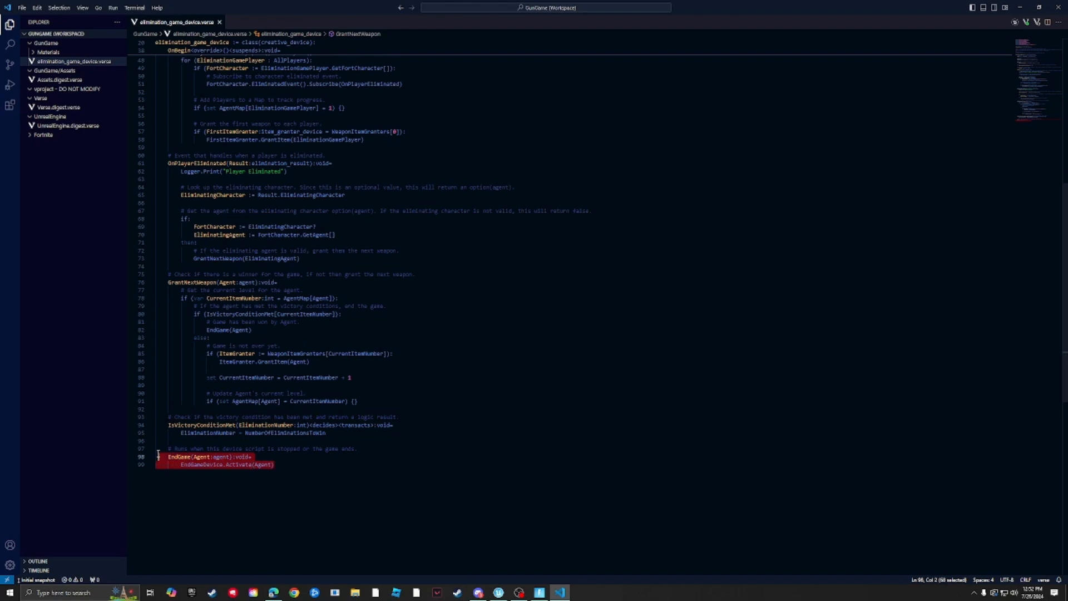
click(328, 435)
shift+click(157, 417)
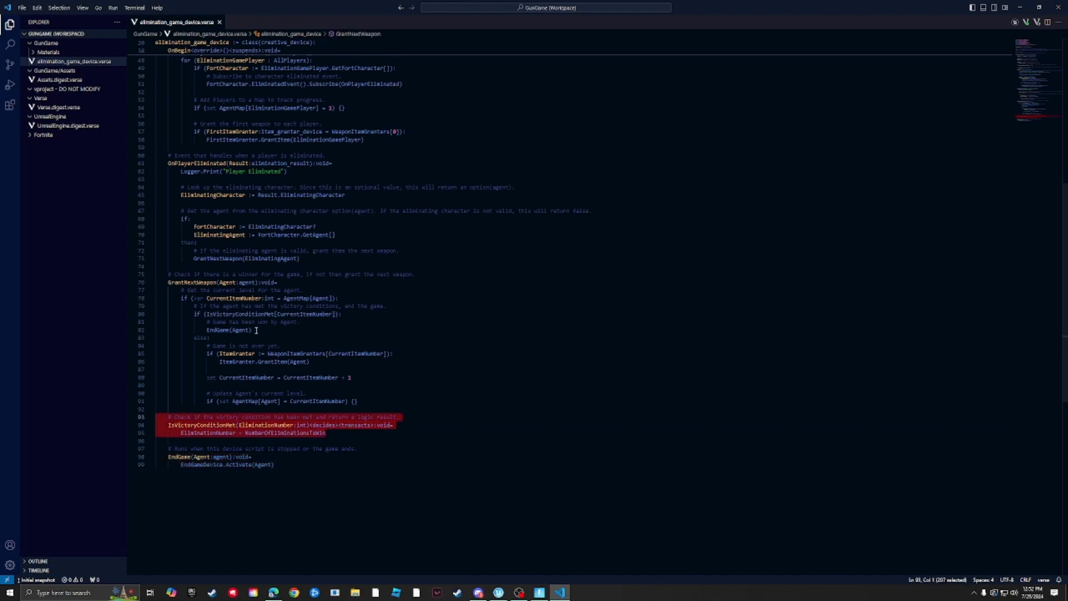
Highlight the EndGame(Agent) and ItemGranter.GrantItem(Agent) calls inside GrantNextWeapon
drag(257, 331, 201, 330)
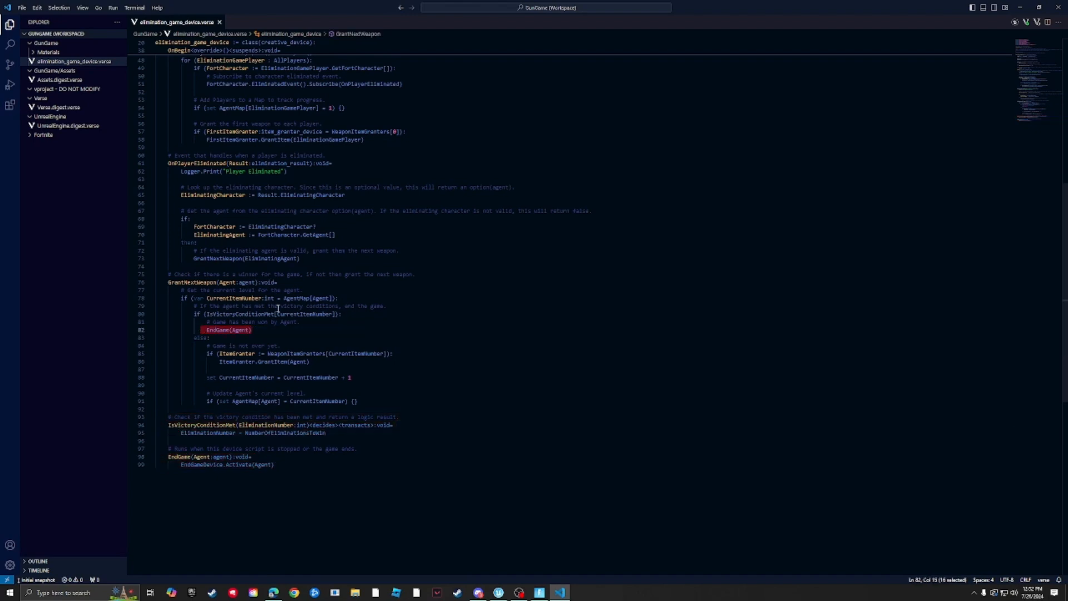
drag(314, 365, 216, 362)
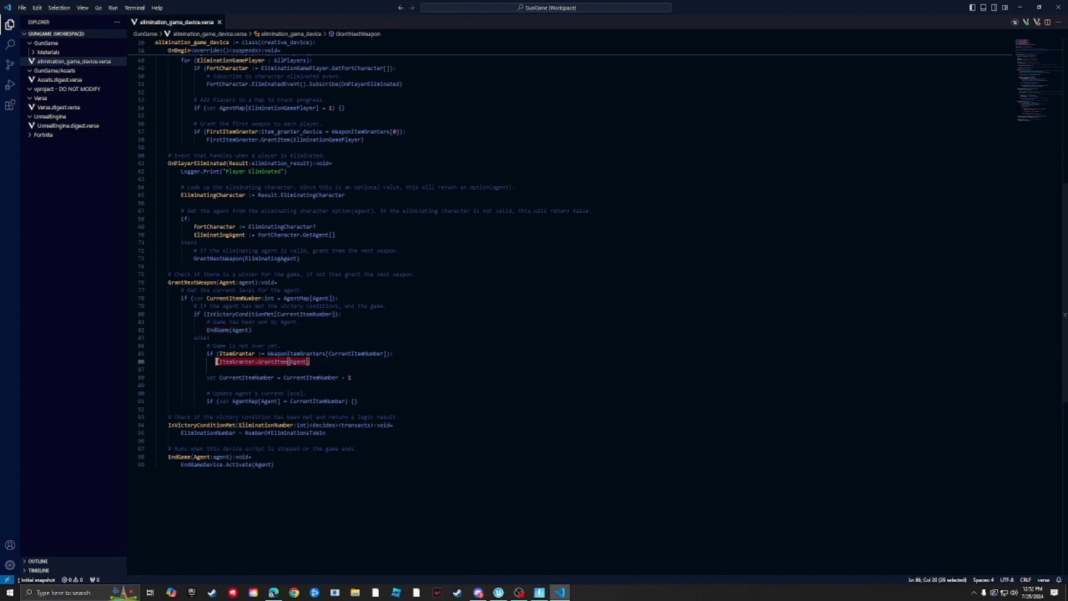
drag(257, 330, 201, 330)
Look back through the script and search it for "sh" to locate the Shuffle call
scroll(371, 414, up, 3)
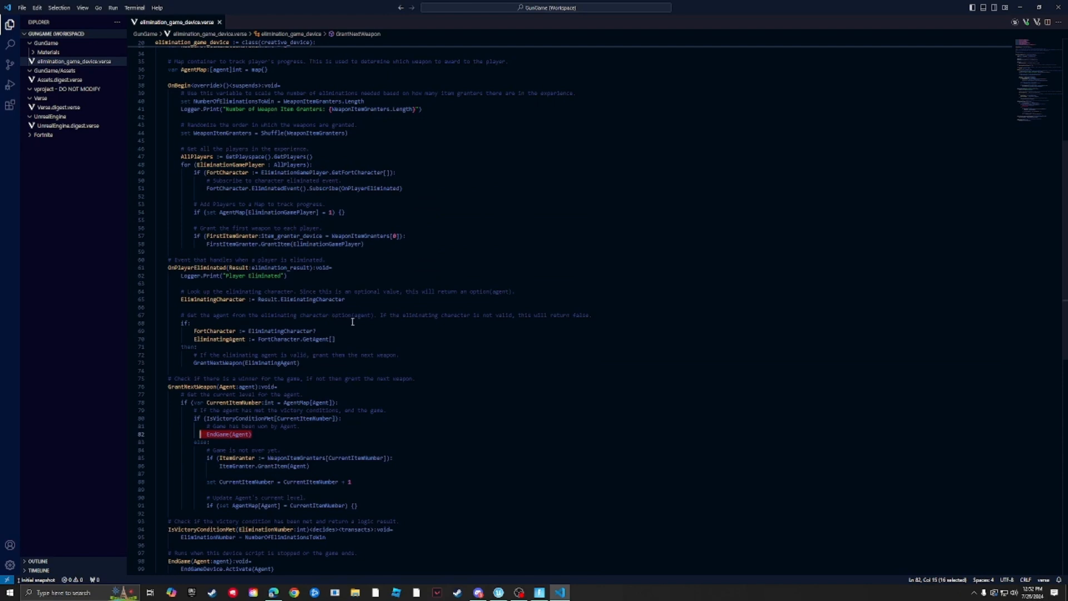
scroll(357, 323, up, 2)
click(409, 223)
scroll(375, 180, down, 2)
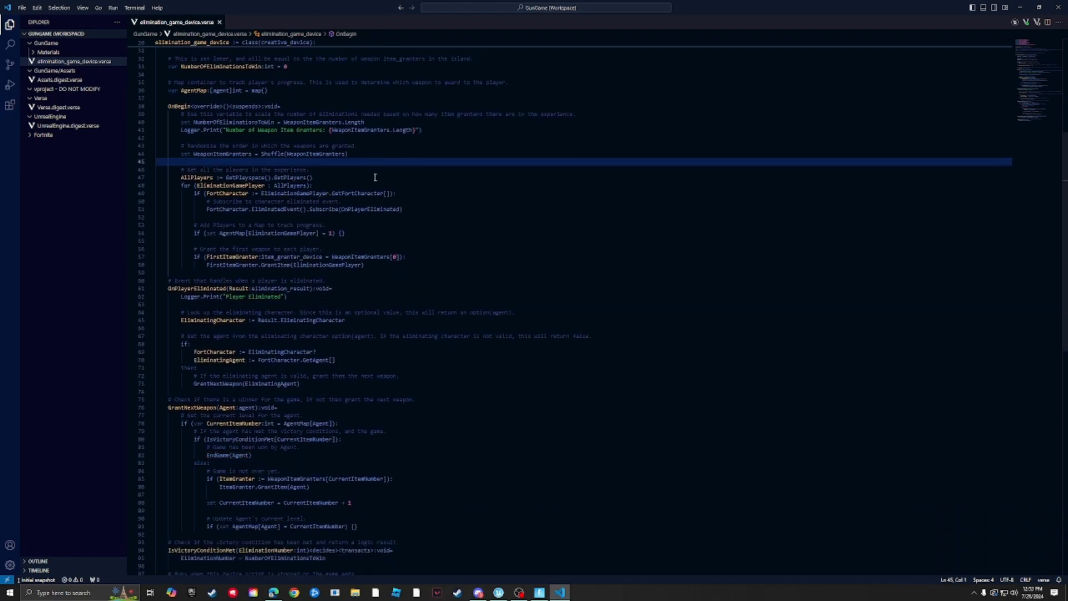
scroll(376, 175, down, 3)
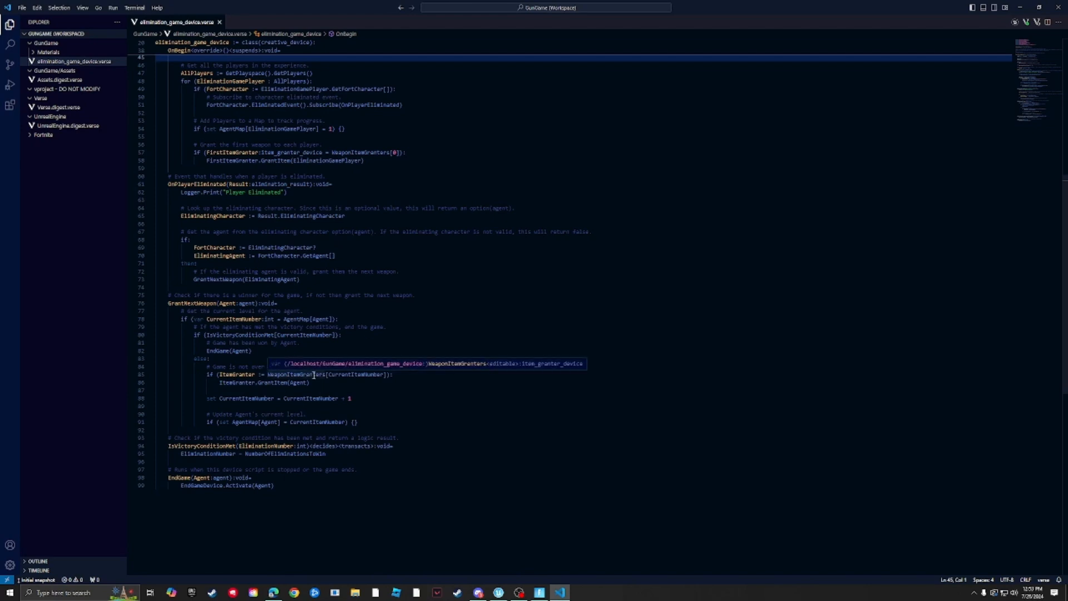
scroll(512, 174, up, 1)
click(513, 175)
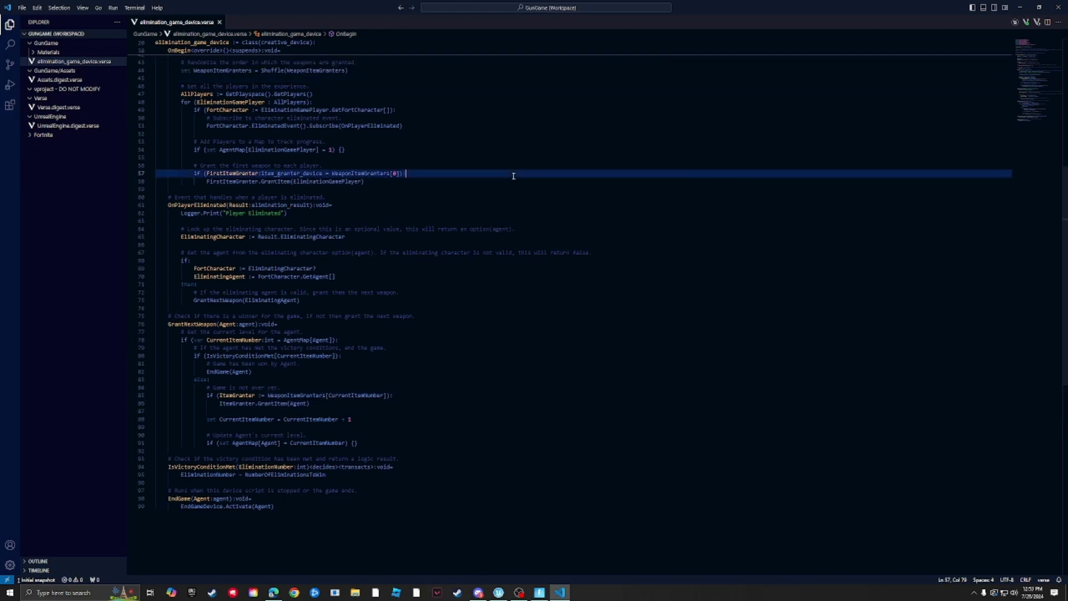
key(ctrl+f)
text(sh)
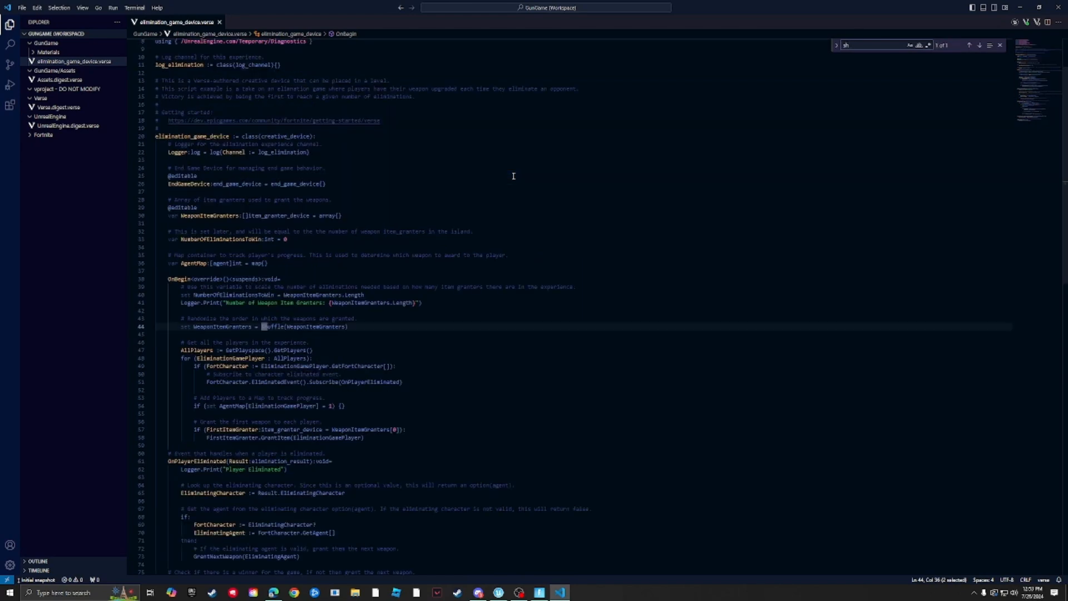
Highlight the line that shuffles WeaponItemGranters, together with its comment about randomizing the weapon order
drag(370, 327, 154, 326)
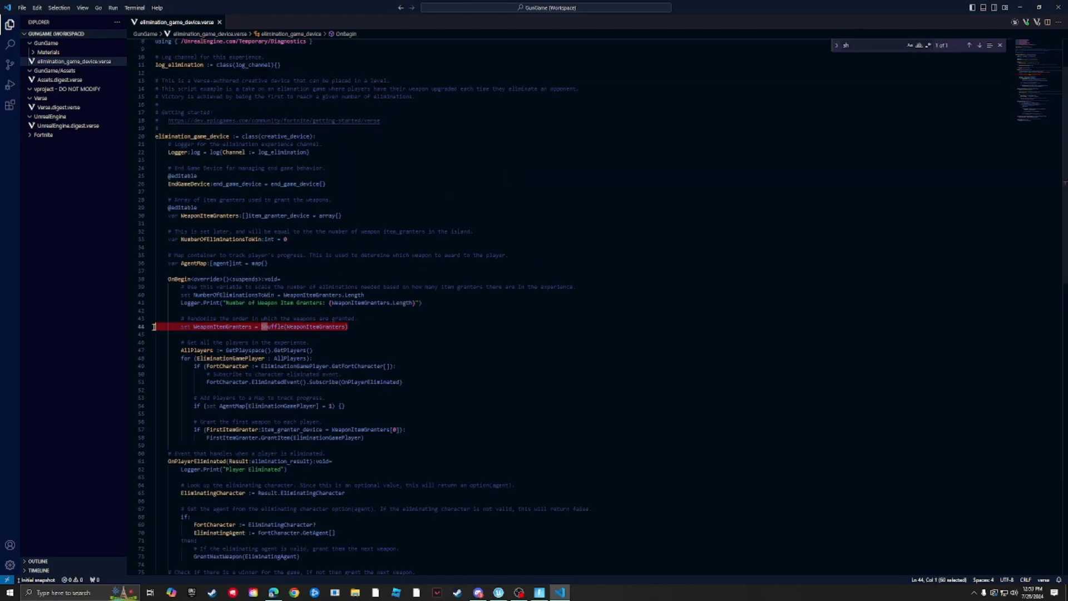
click(333, 341)
drag(349, 327, 182, 329)
click(361, 349)
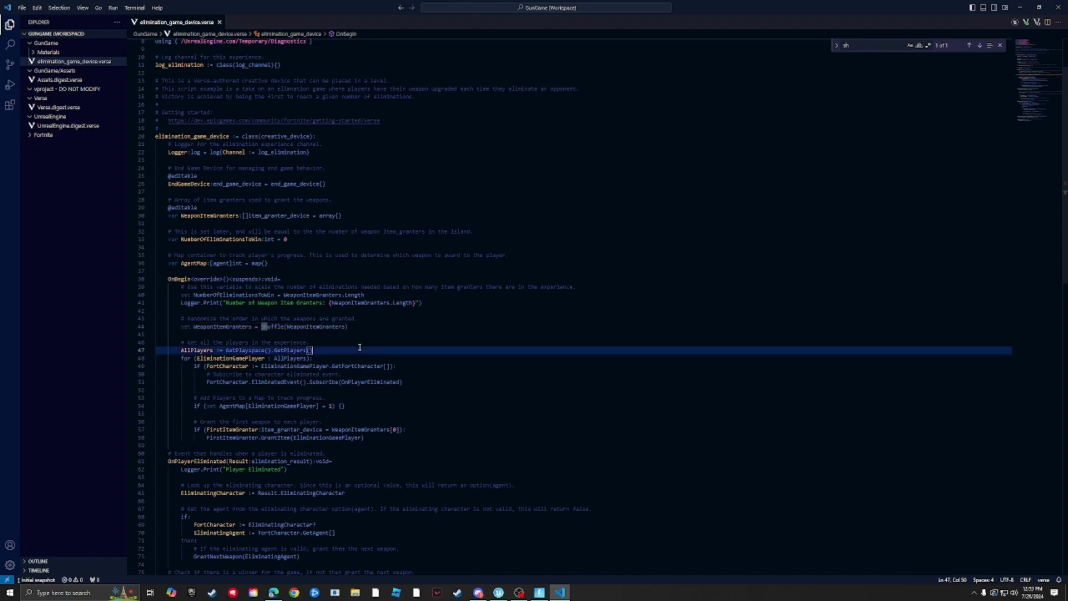
drag(352, 327, 174, 319)
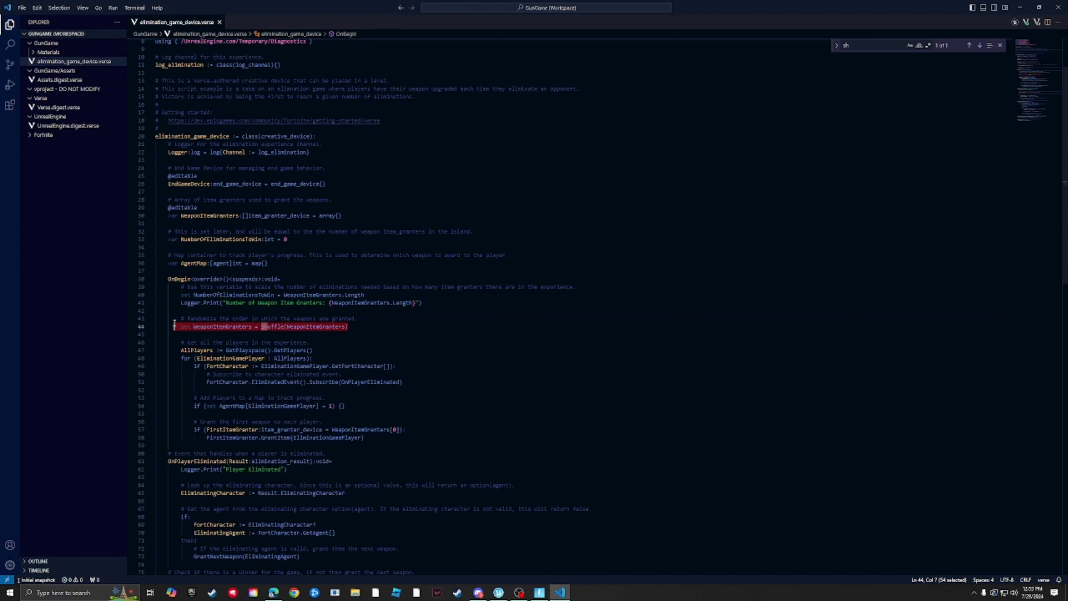
click(353, 344)
mouse_move(350, 328)
mouse_down()
mouse_move(162, 329)
mouse_move(354, 324)
mouse_up()
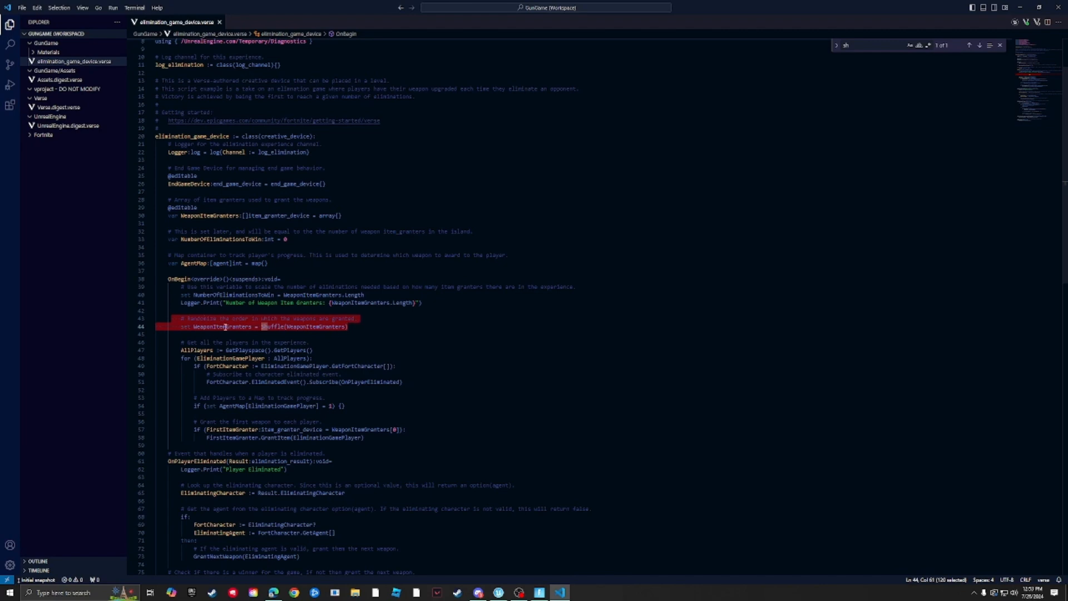
click(353, 345)
drag(351, 328, 163, 320)
Switch to UEFN, open the Fortnite content folder to view its asset categories, and look around the map's interior
click(499, 592)
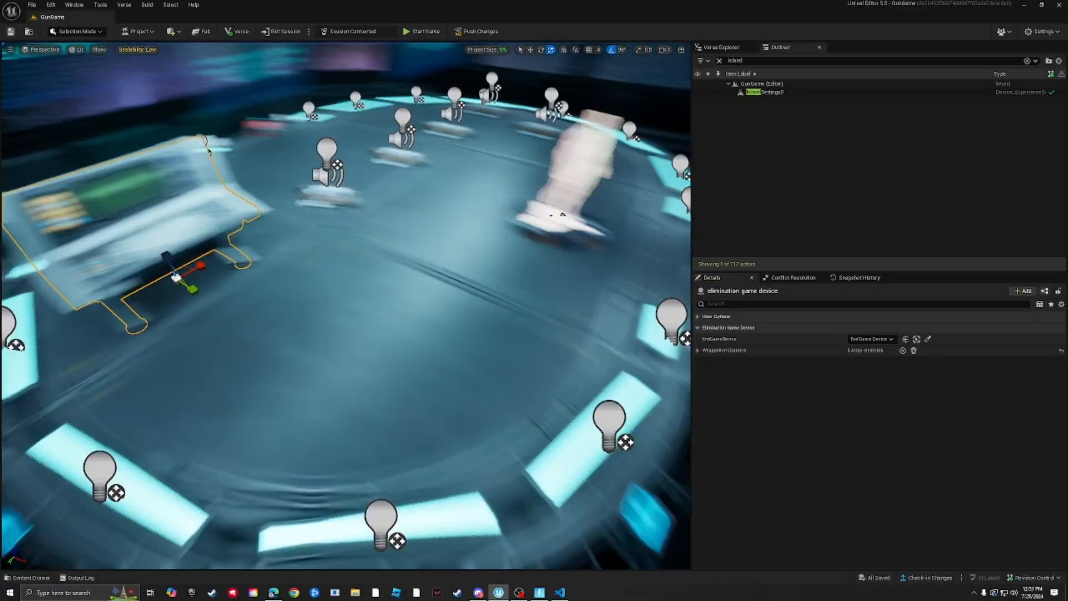
right_drag(345, 306, 665, 281)
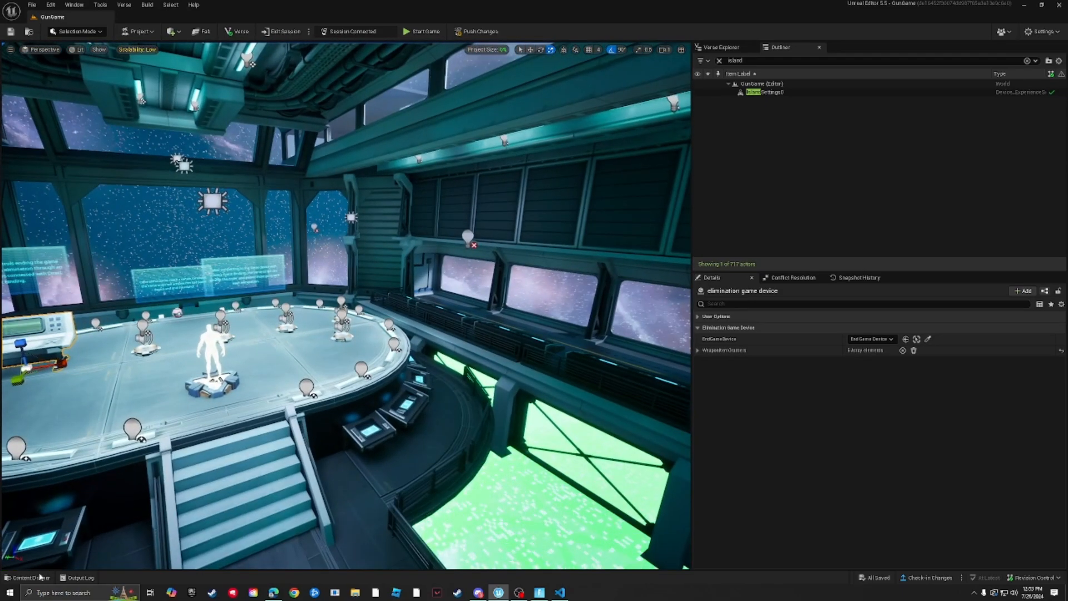
click(28, 577)
click(34, 460)
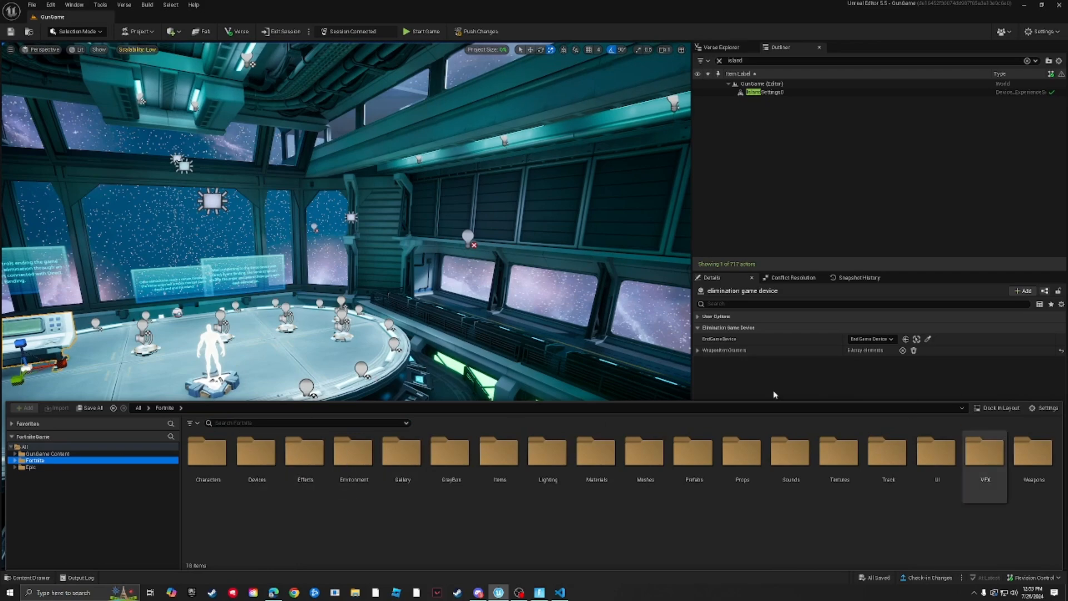
click(650, 359)
right_drag(650, 358, 584, 345)
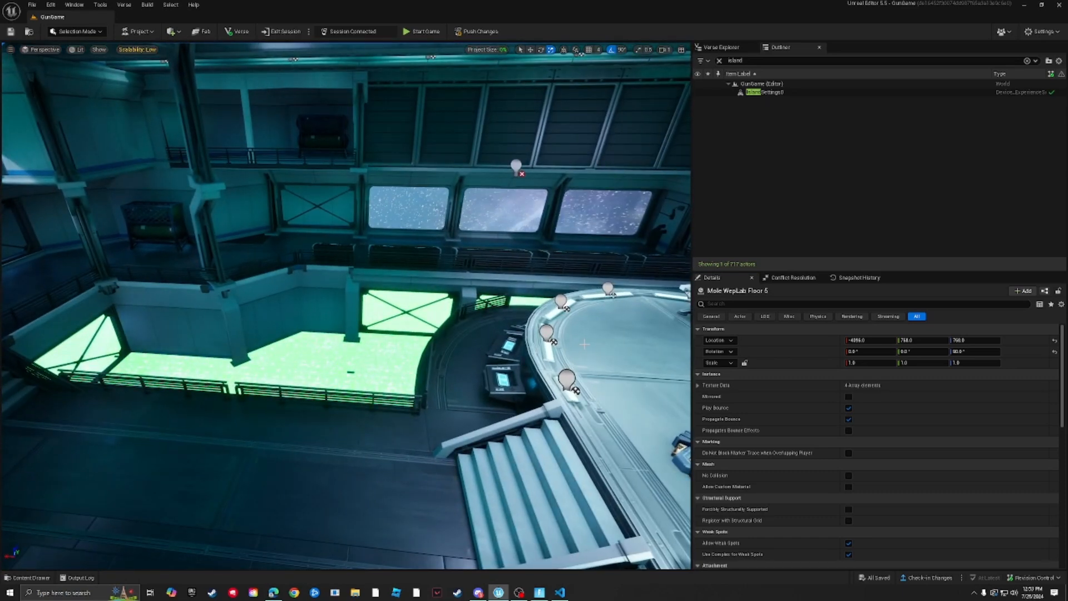